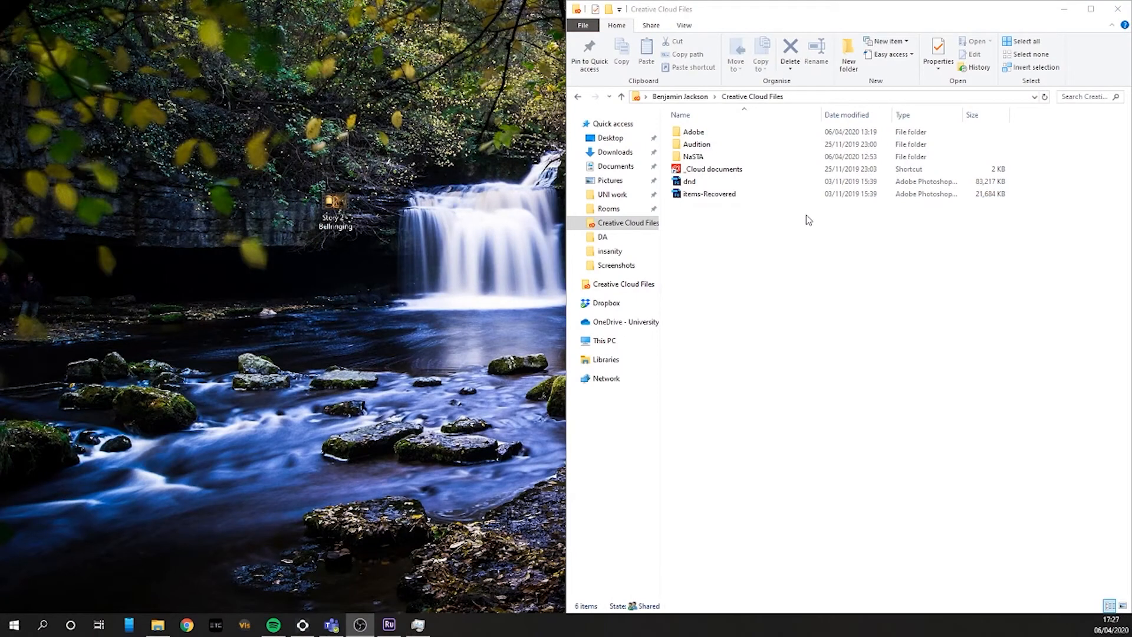
Step: Move the Story 2 - Bellringing video from the desktop into the Creative Cloud Files folder
left_click(334, 216)
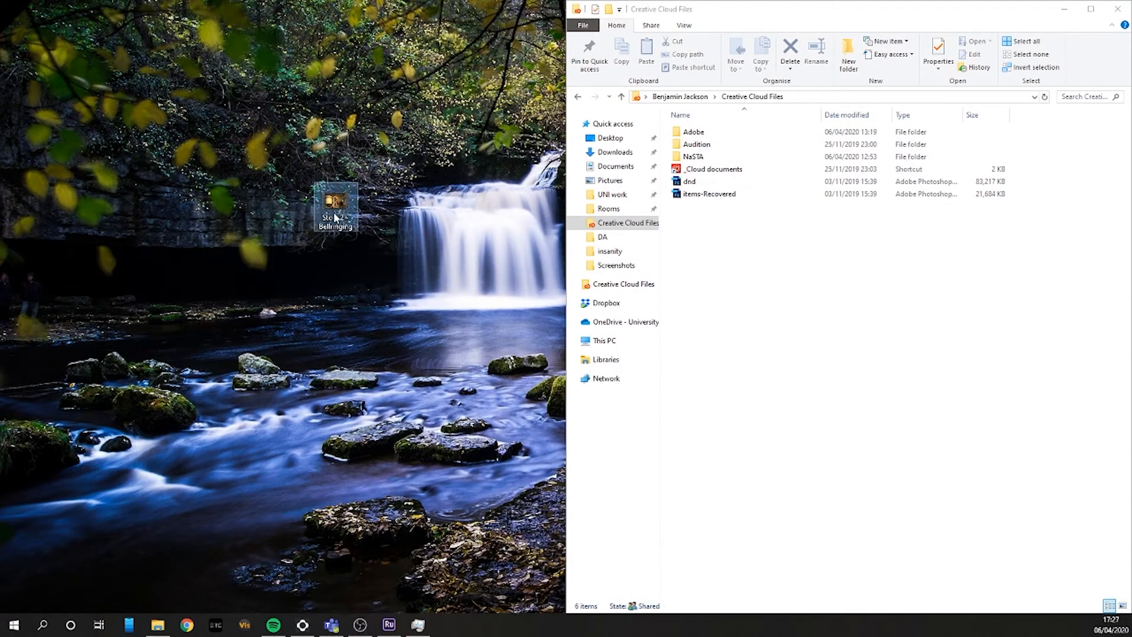
left_click_drag(335, 204, 776, 260)
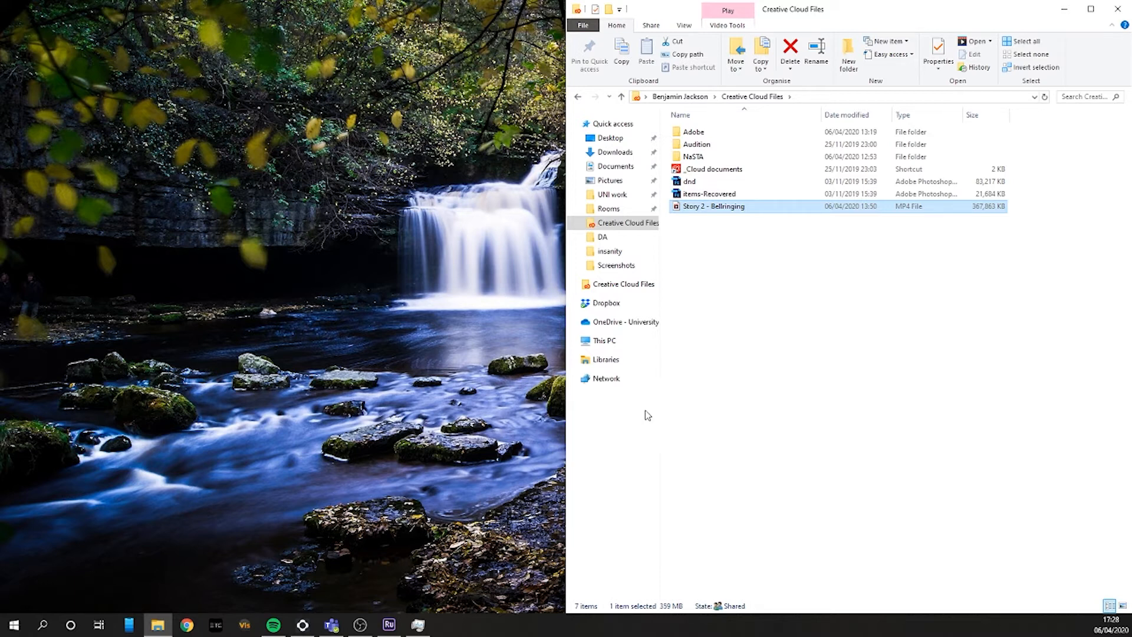
Step: Switch to Adobe Premiere Rush and start a new project, choosing Story 2 - Bellringing from Creative Cloud Files as its media
left_click(387, 626)
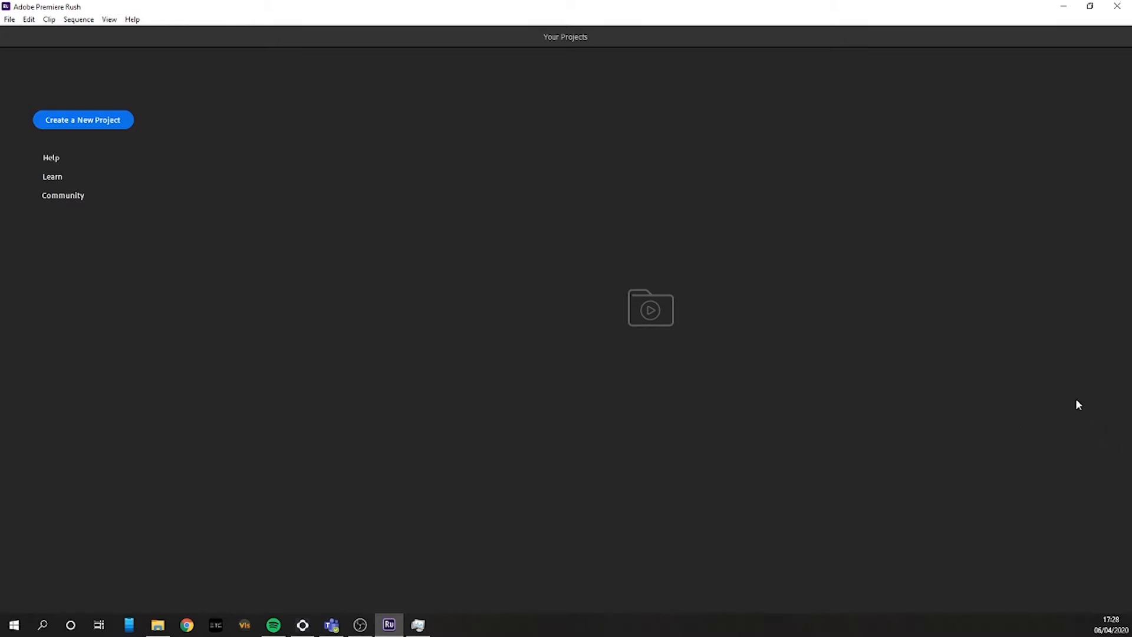
key("alt+Tab")
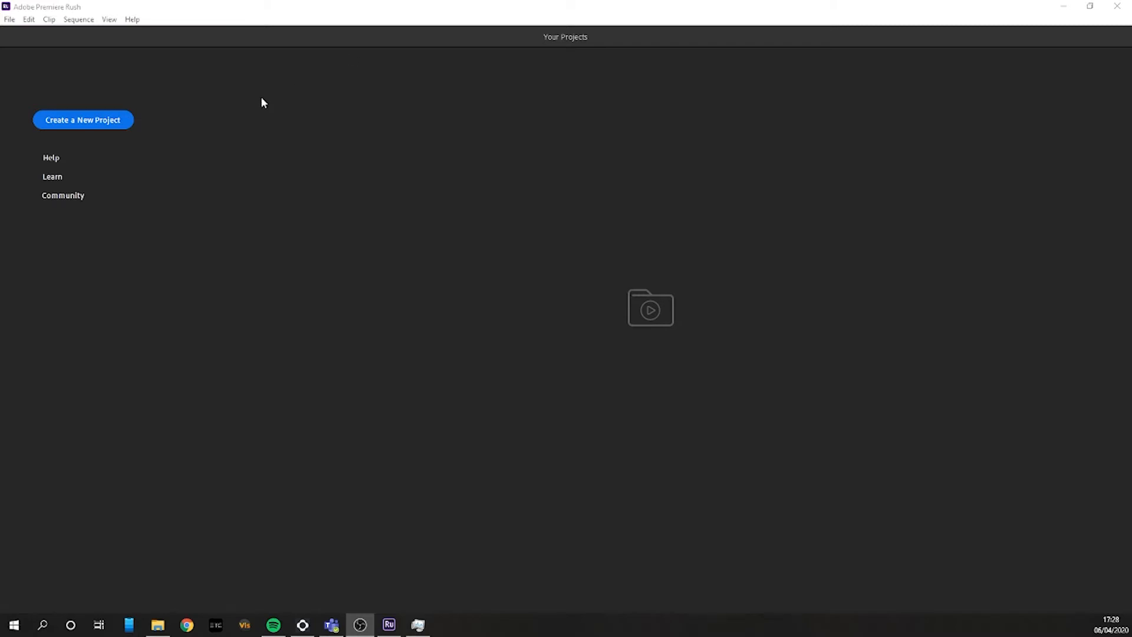
left_click(75, 124)
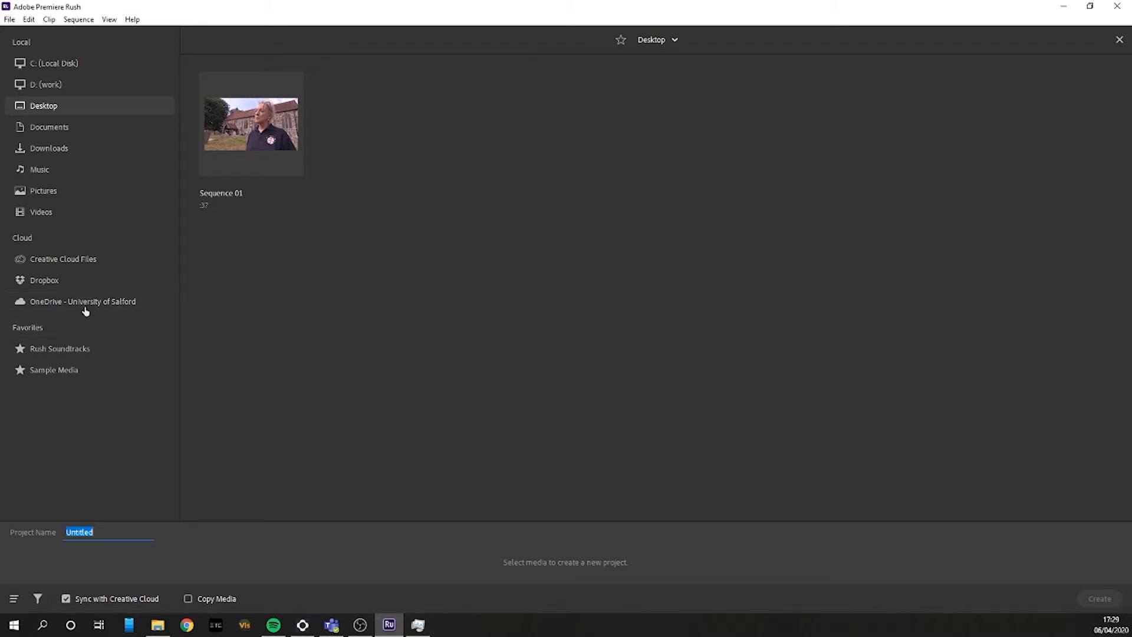
left_click(112, 263)
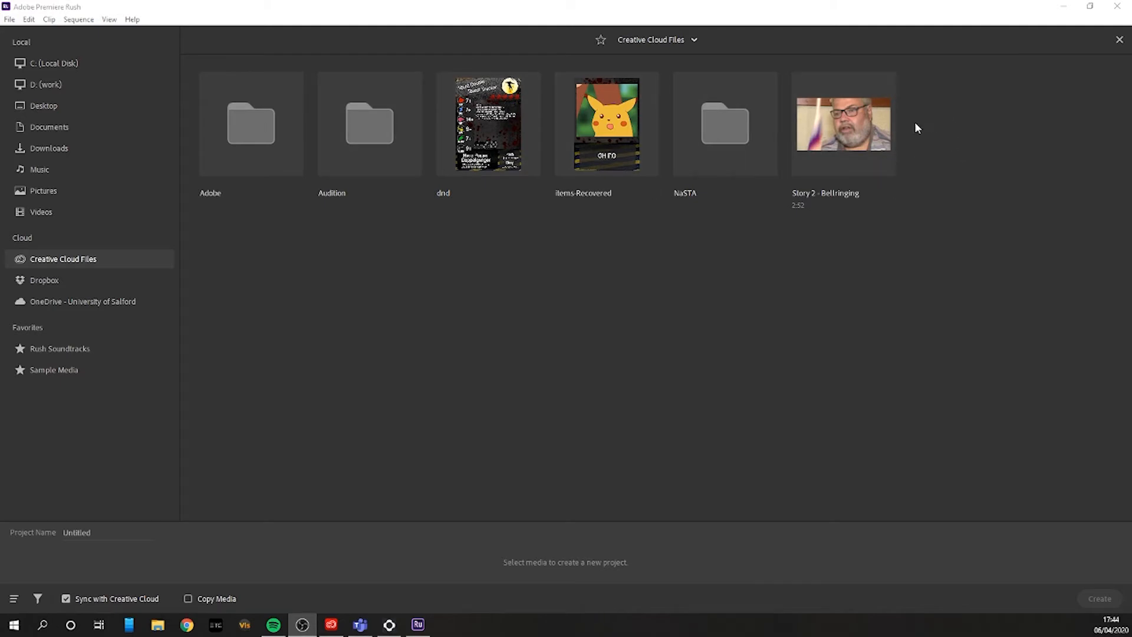
left_click(858, 128)
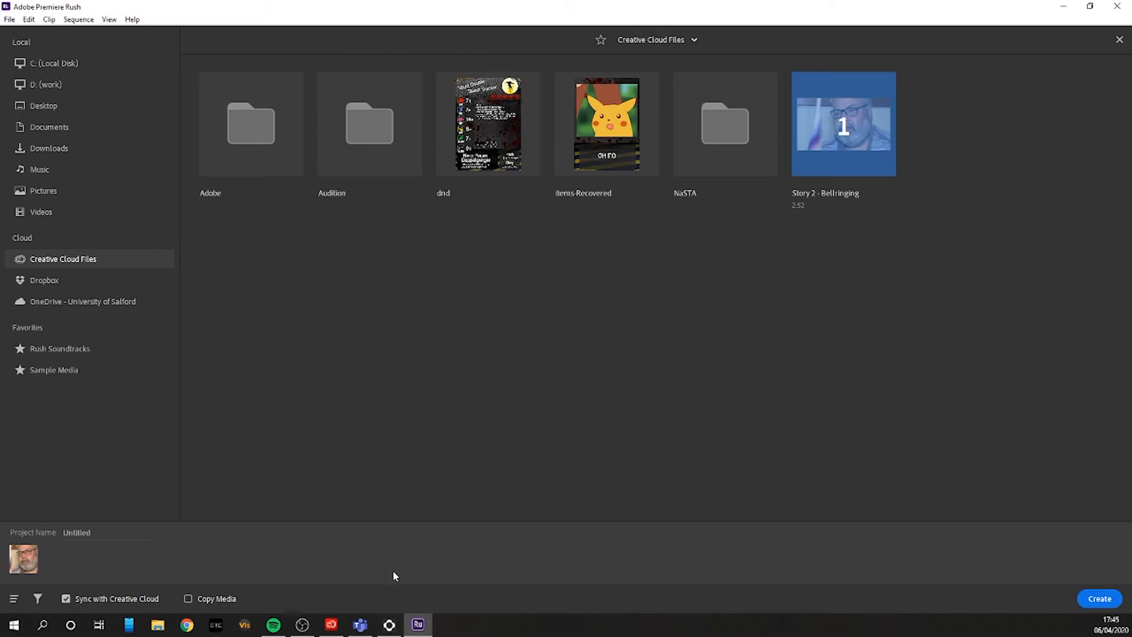
Step: Name the project "Bell Ringing PKG" and create it
left_click(85, 535)
left_click_drag(96, 531, 11, 529)
type("BE")
key("BackSpace")
type("ell Ringing PKG")
left_click(1085, 605)
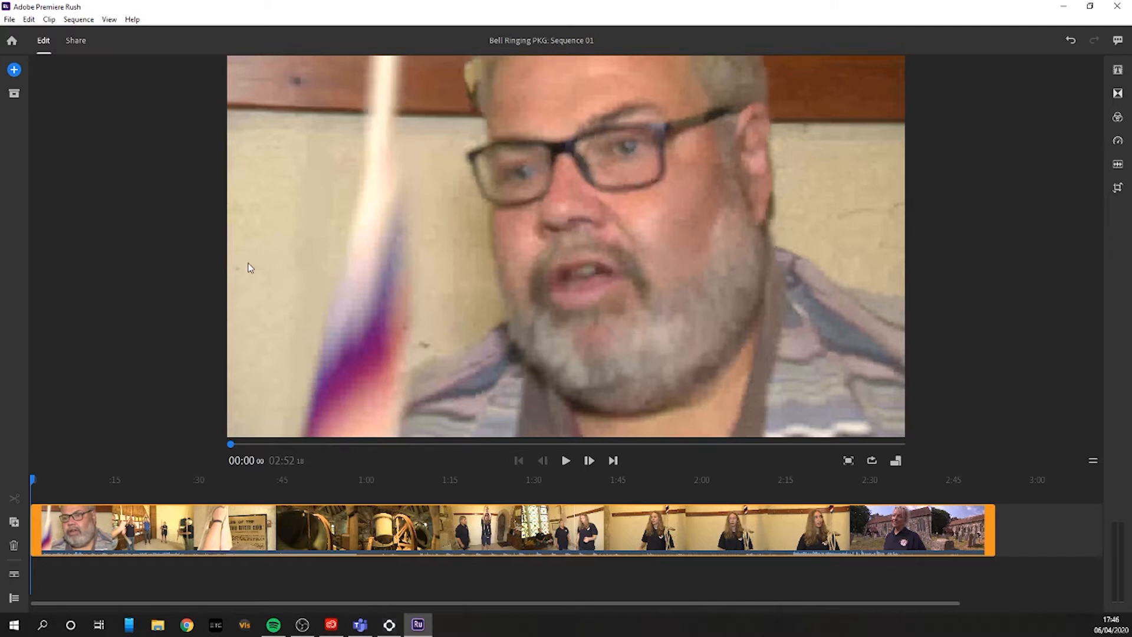
Step: Examine the project's assets and the actions available for the Story 2 - Bellringing media file
left_click(14, 70)
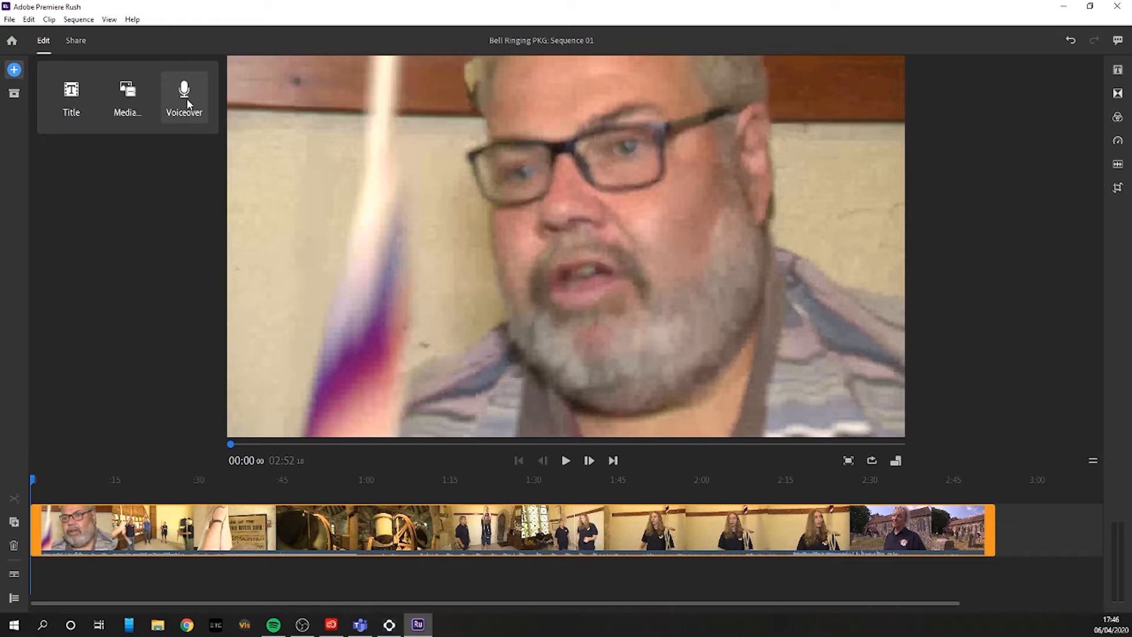
left_click(14, 96)
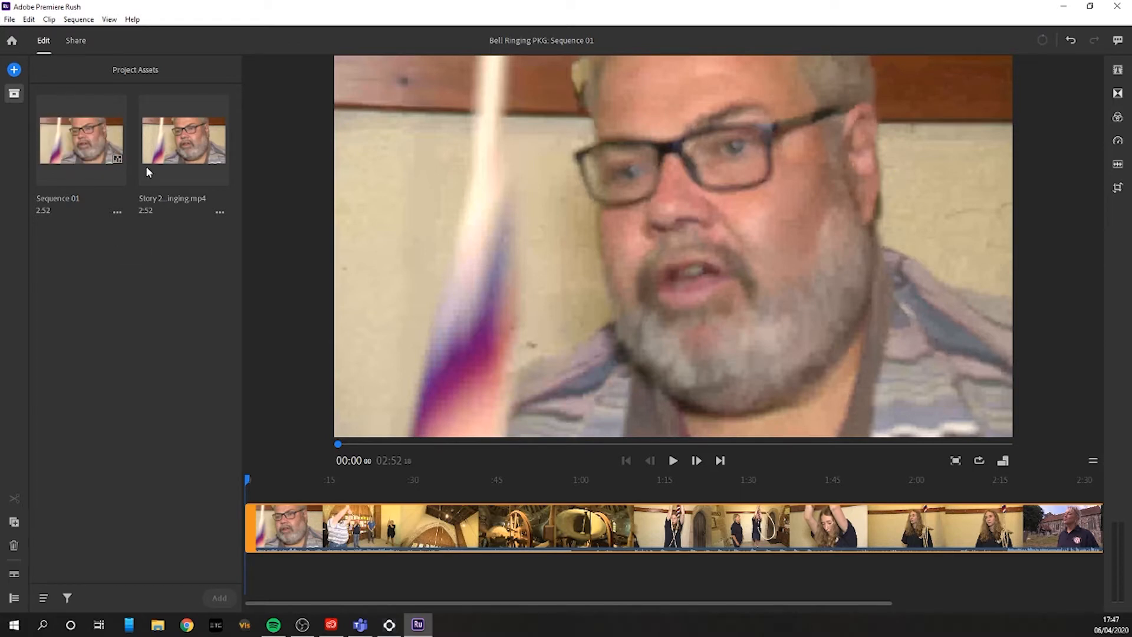
left_click(196, 169)
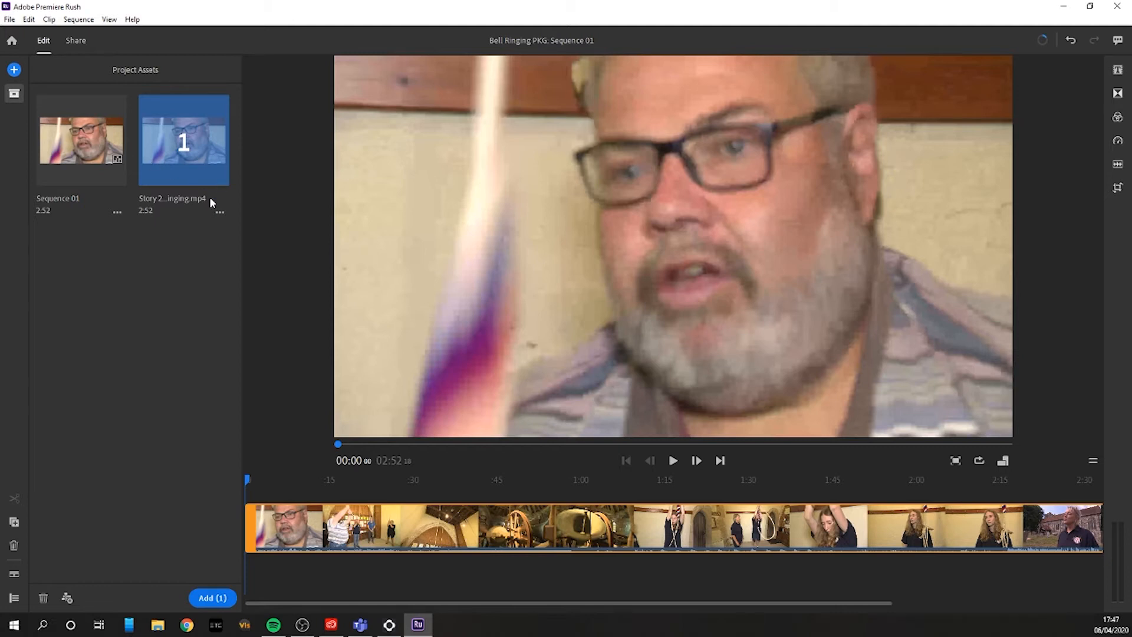
left_click(217, 215)
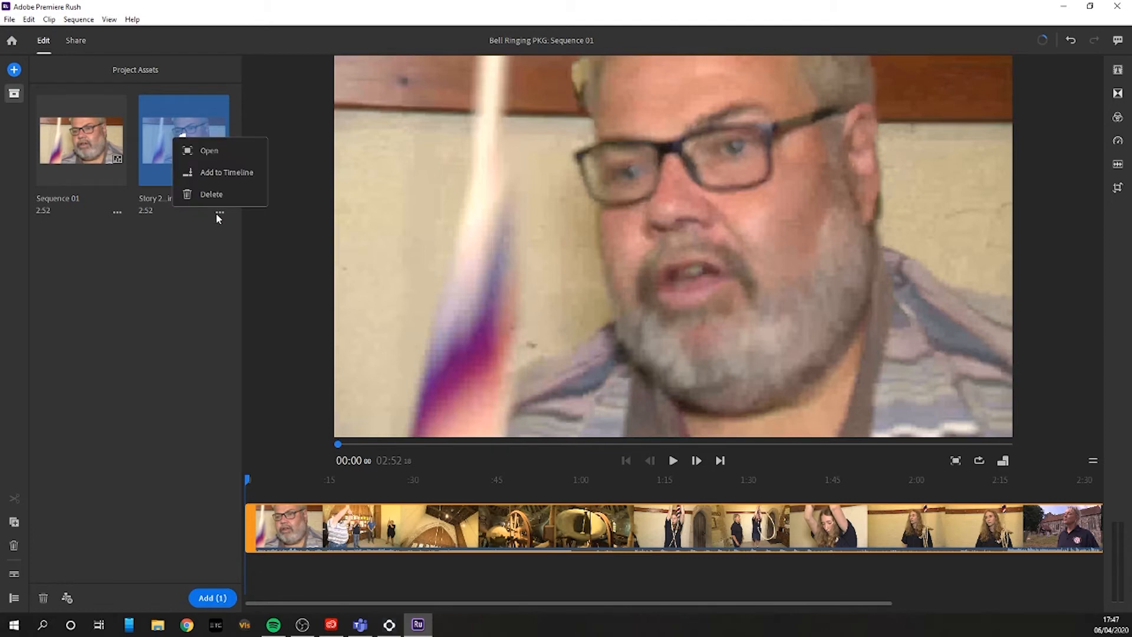
left_click(181, 285)
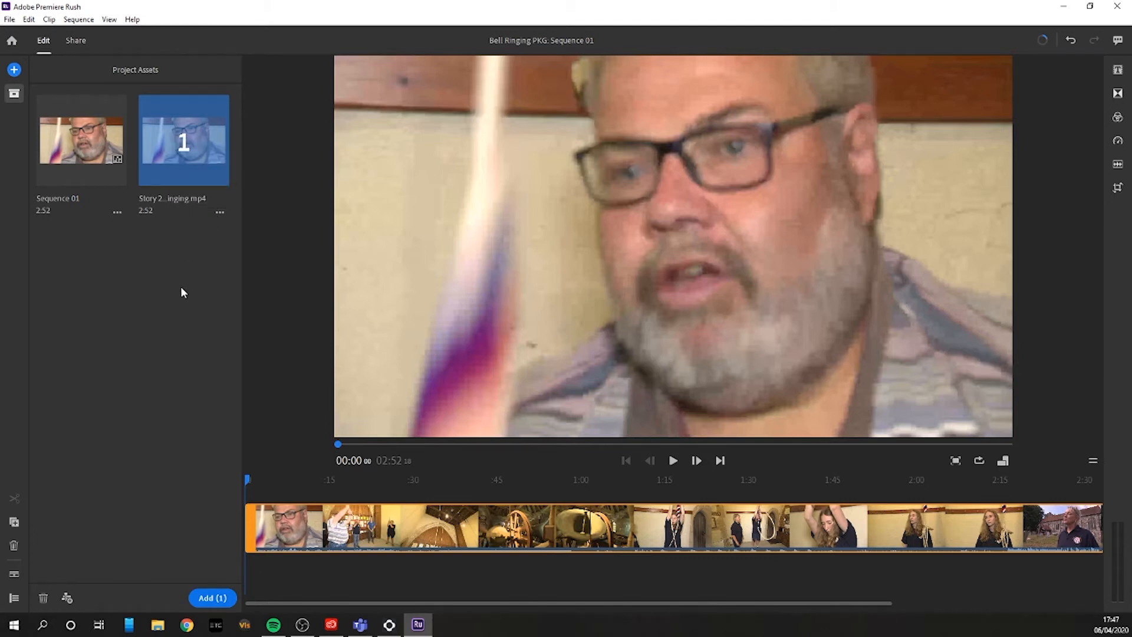
left_click(16, 93)
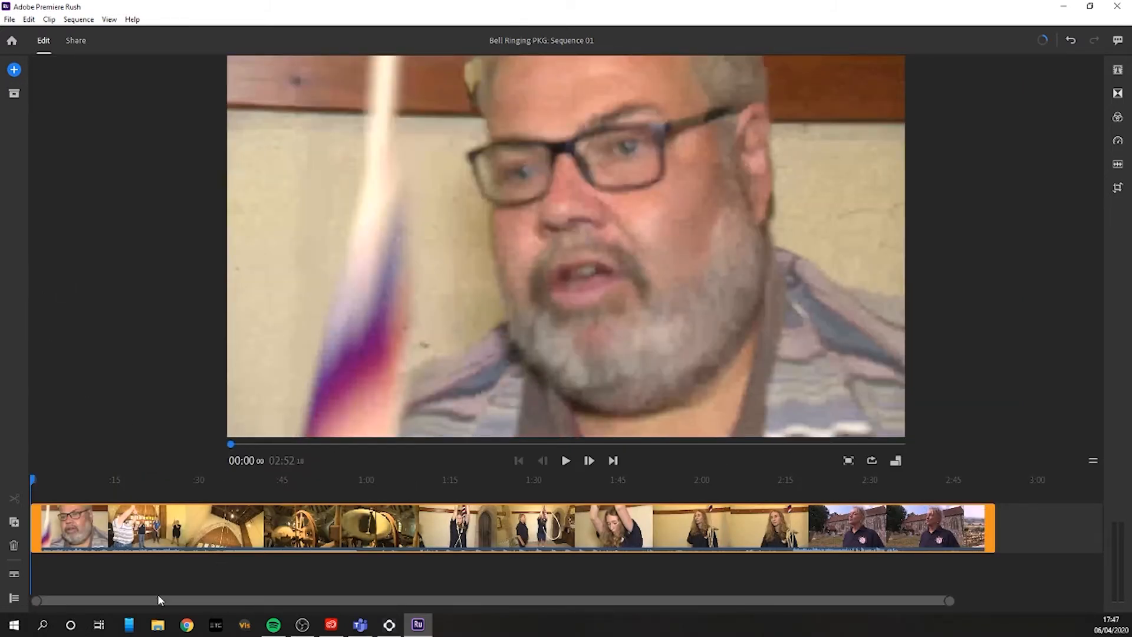
Step: Show the track controls and expand the clip's audio waveform in the timeline
left_click(14, 599)
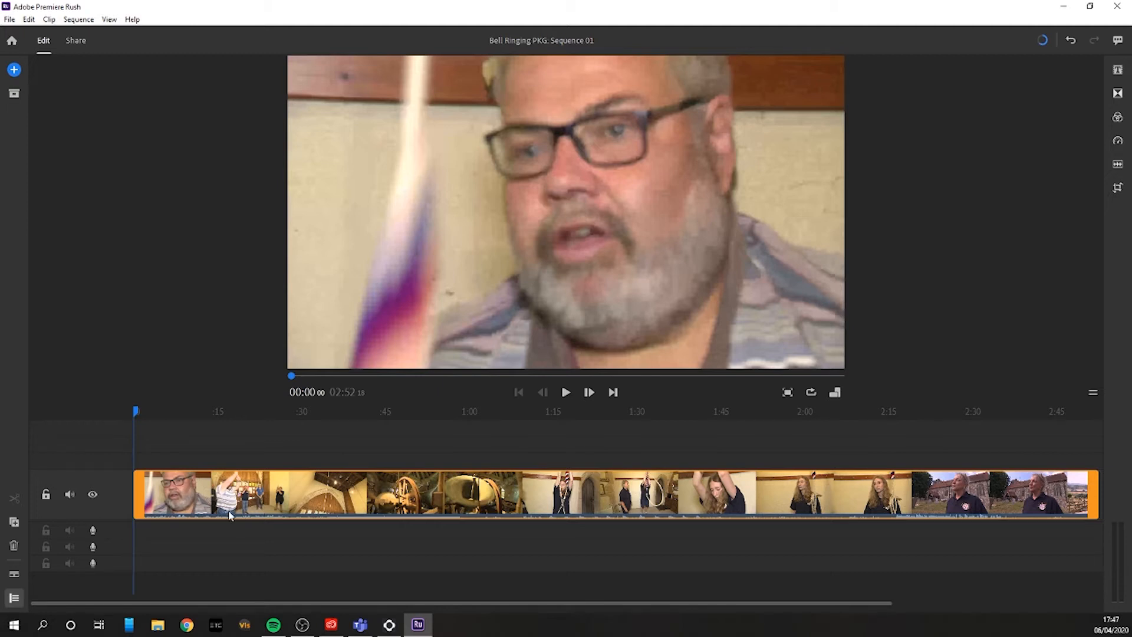
left_click(13, 576)
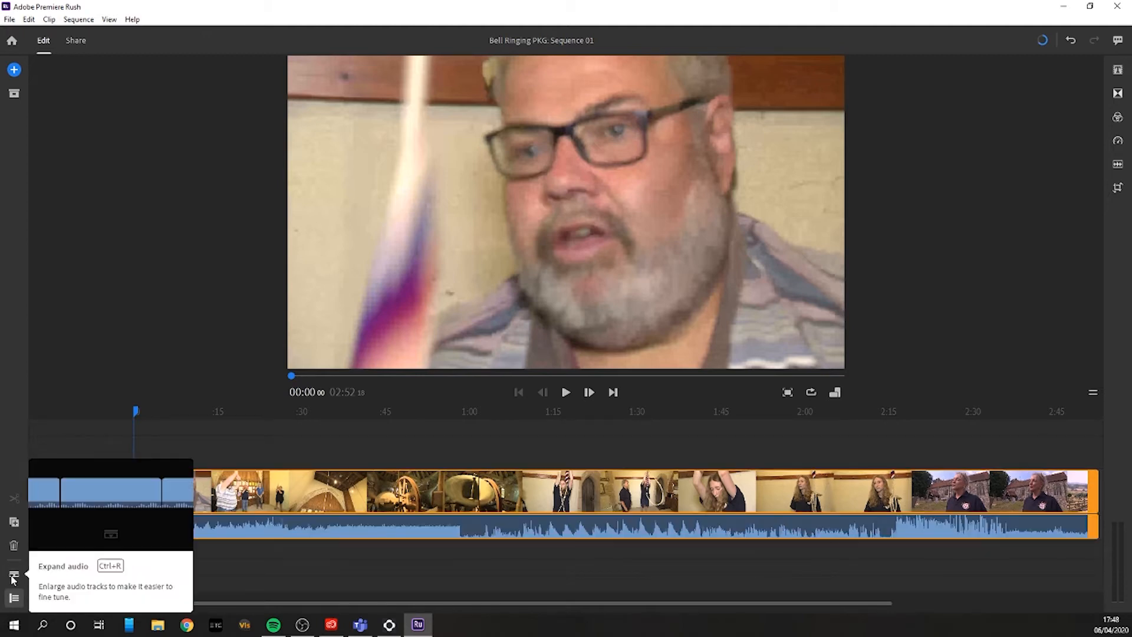
left_click(373, 559)
left_click(742, 518)
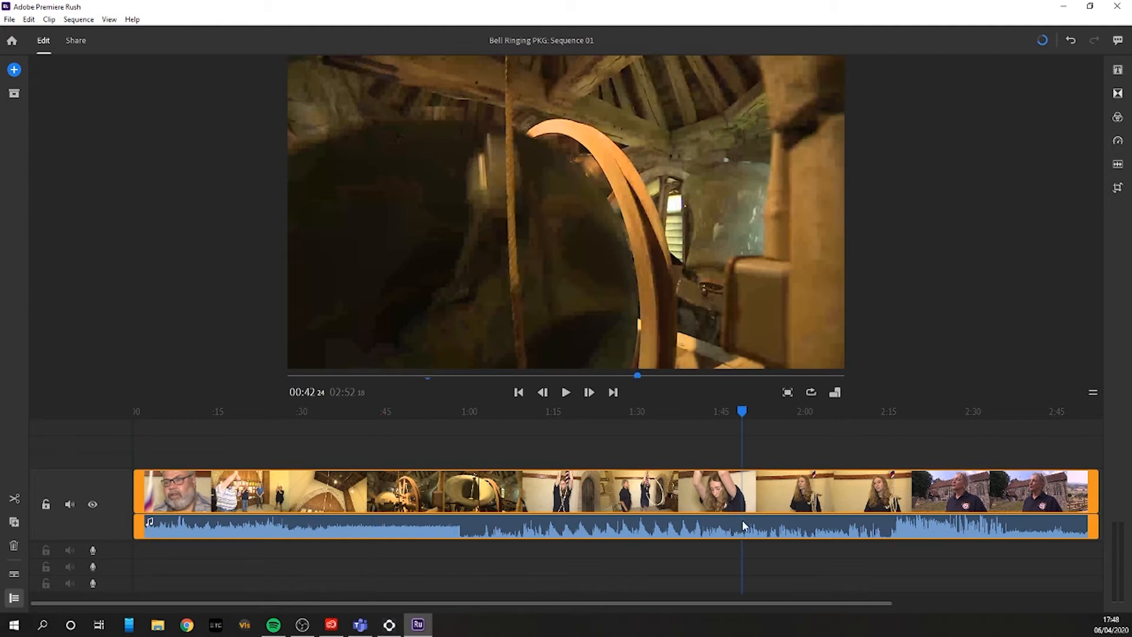
Step: Try trimming only the video part of the clip back to about 0:51, and extend it to full length again
left_click_drag(1092, 486, 418, 490)
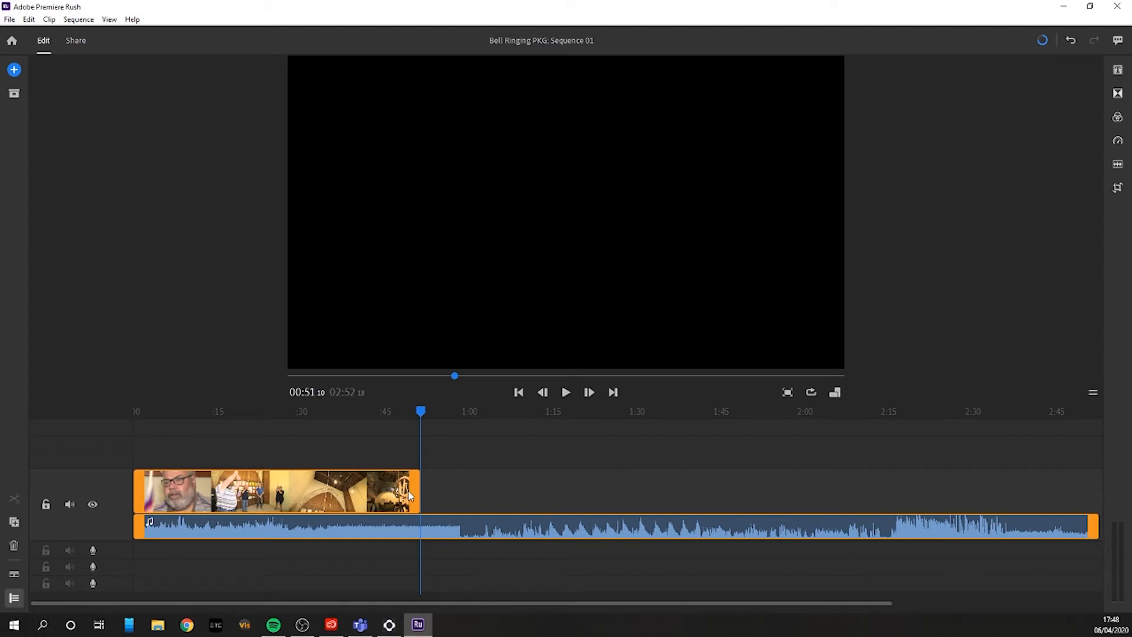
left_click_drag(416, 492, 1004, 531)
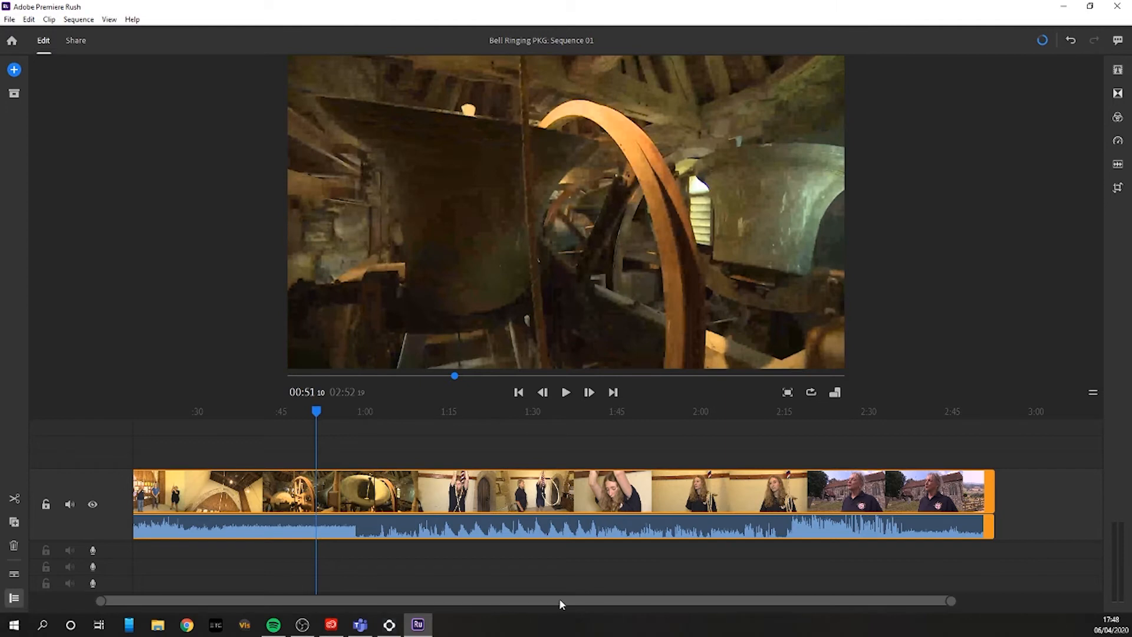
Step: Collapse the audio and trim the end of the whole clip back to about 2:45
left_click_drag(554, 599, 256, 598)
left_click(15, 575)
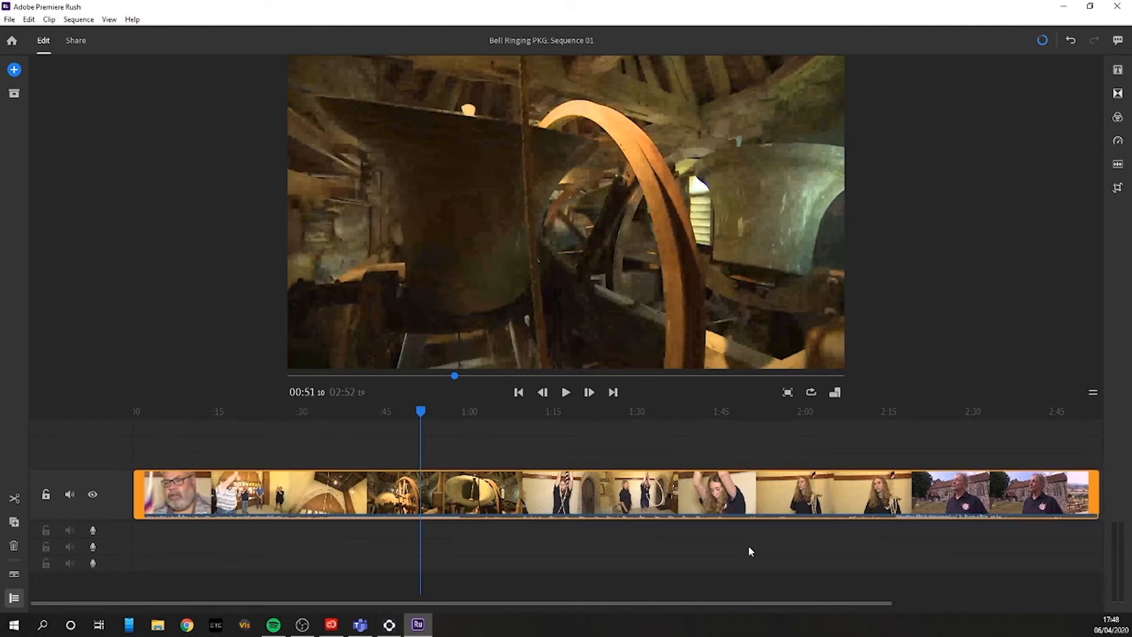
left_click_drag(1091, 480, 1059, 479)
Step: Compare the trimmed clip with its audio waveform expanded and collapsed
left_click(14, 574)
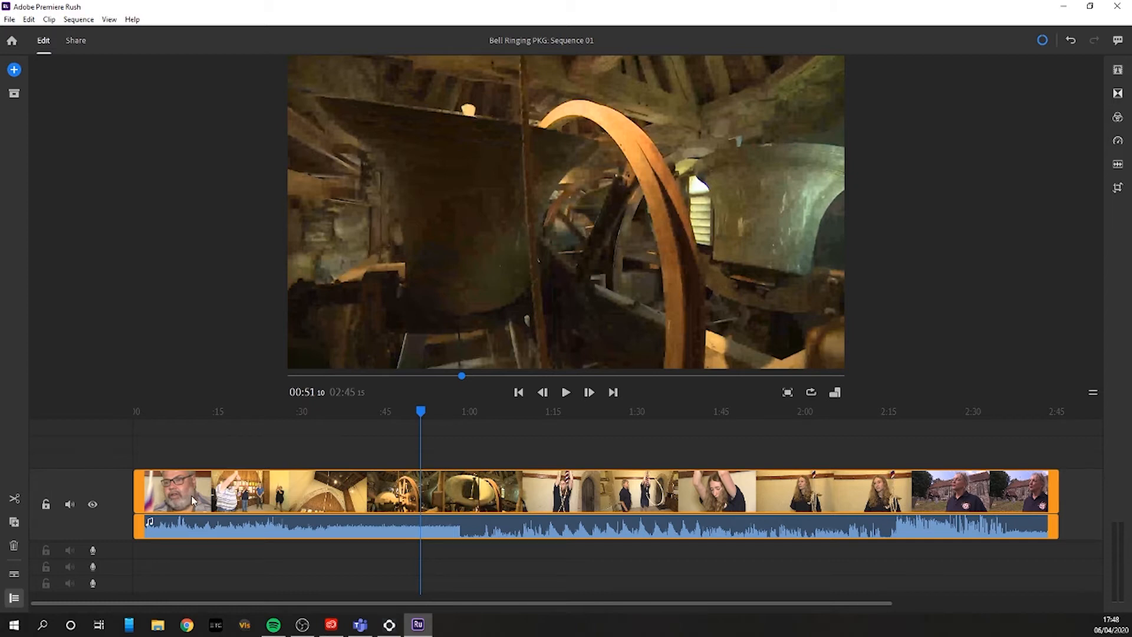
left_click(14, 574)
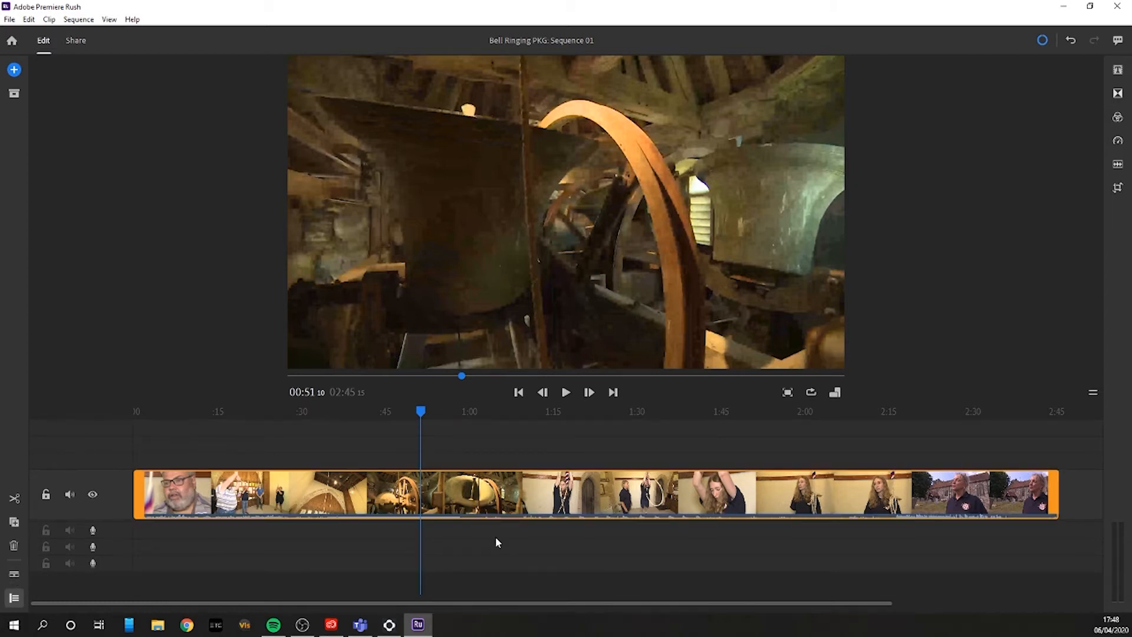
left_click(13, 576)
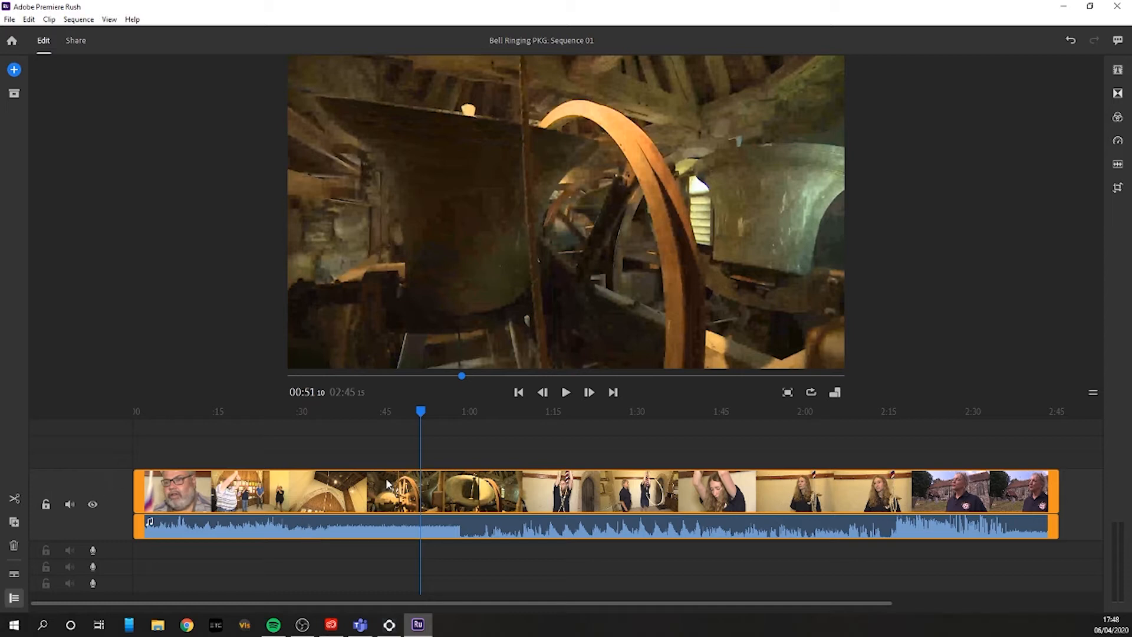
Step: Try moving the clip to the track above, and return it to the main track
left_click_drag(378, 492, 373, 457)
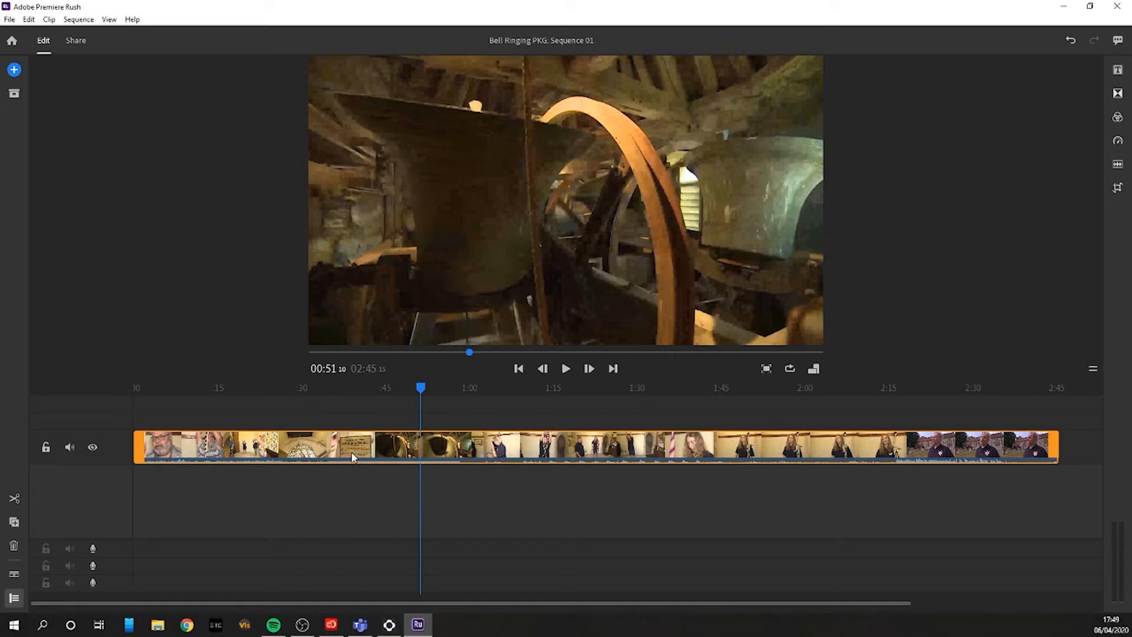
left_click_drag(283, 442, 265, 484)
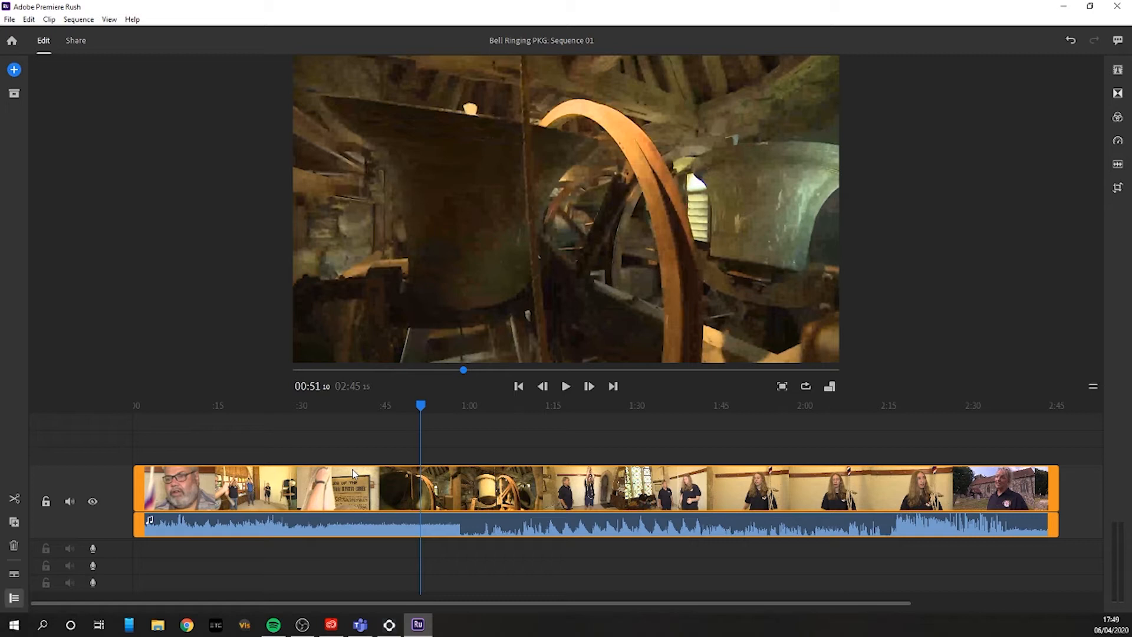
Step: Collapse the clip's audio and split the clip at 01:41:10 and 01:57:05
left_click(14, 573)
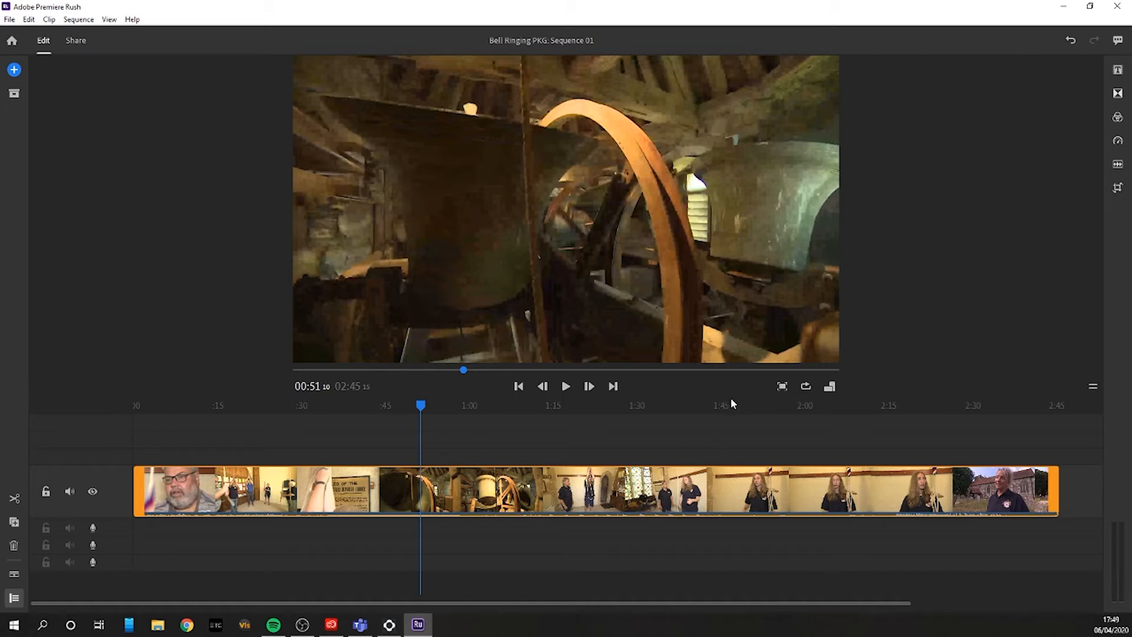
left_click_drag(422, 406, 701, 405)
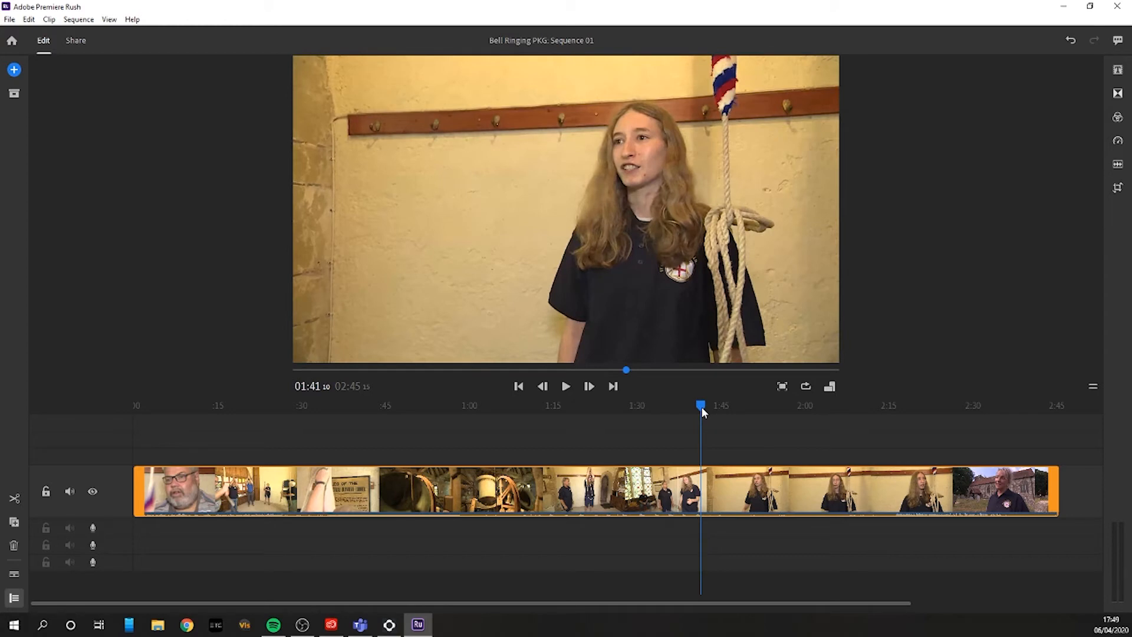
left_click(23, 499)
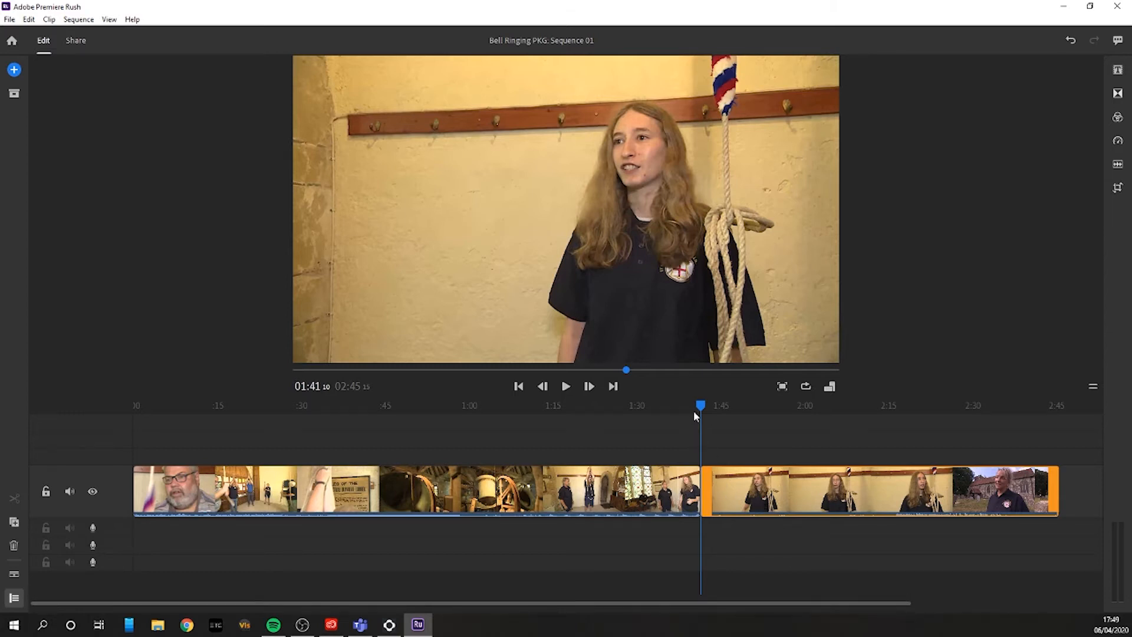
left_click_drag(700, 405, 788, 411)
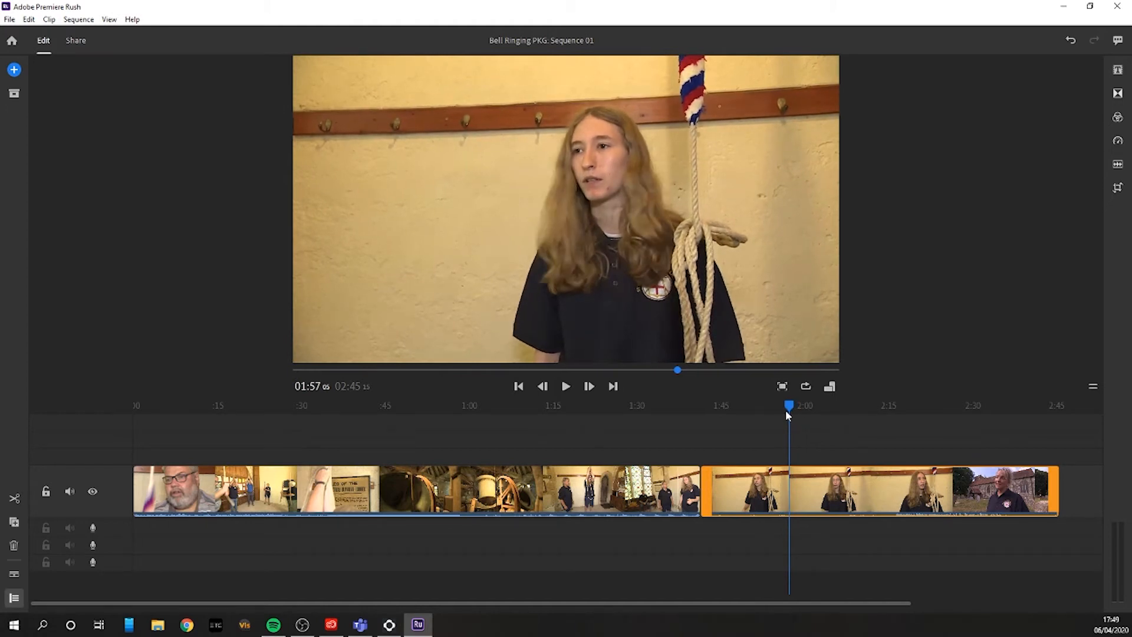
key("ctrl+k")
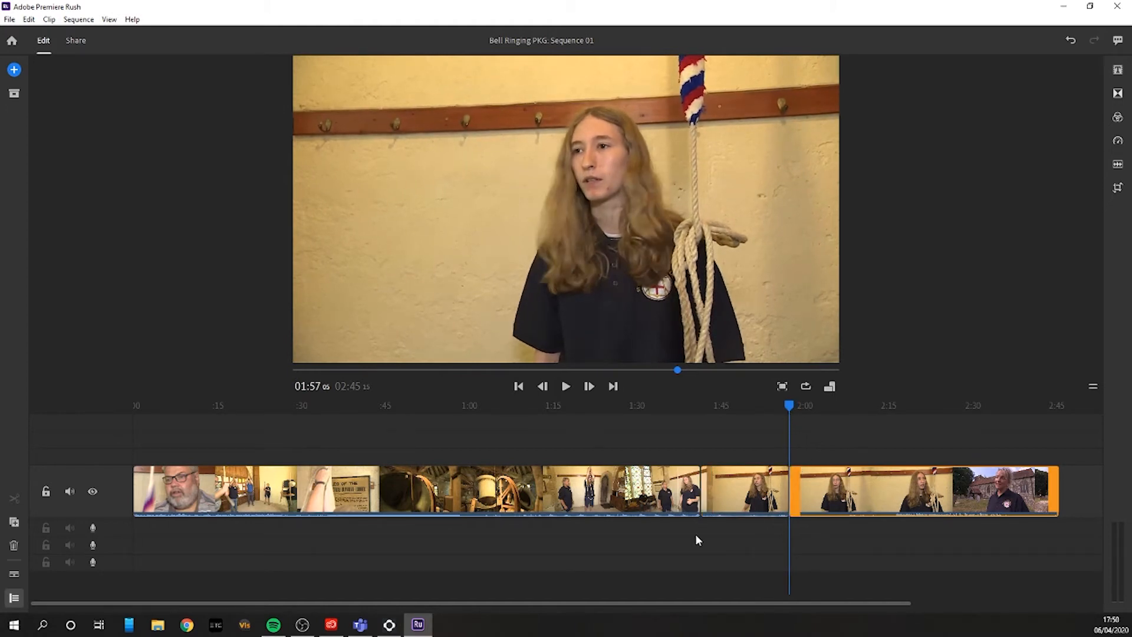
Step: Move the short middle section of the split clip to the very start of the timeline, ahead of the long first section
left_click(615, 501)
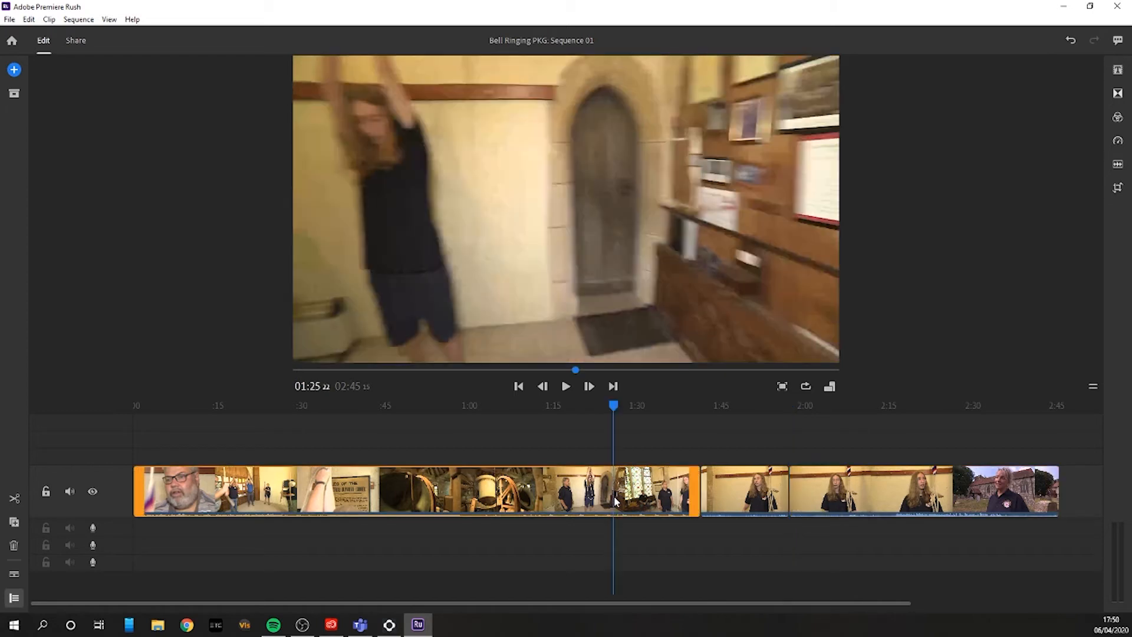
left_click(732, 490)
left_click(899, 484)
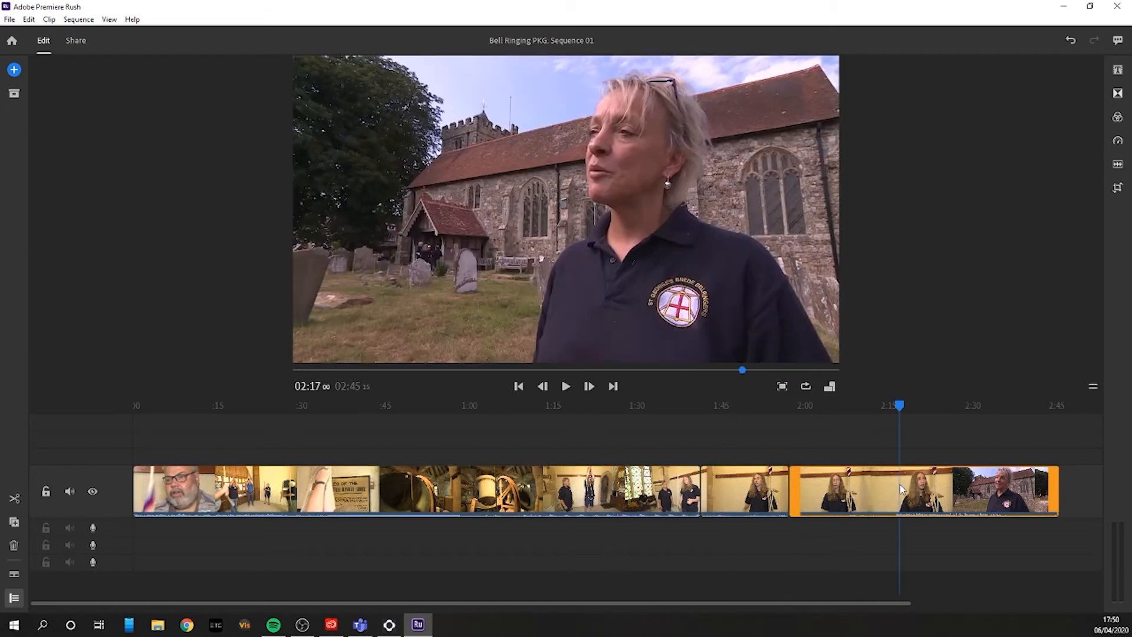
left_click(746, 502)
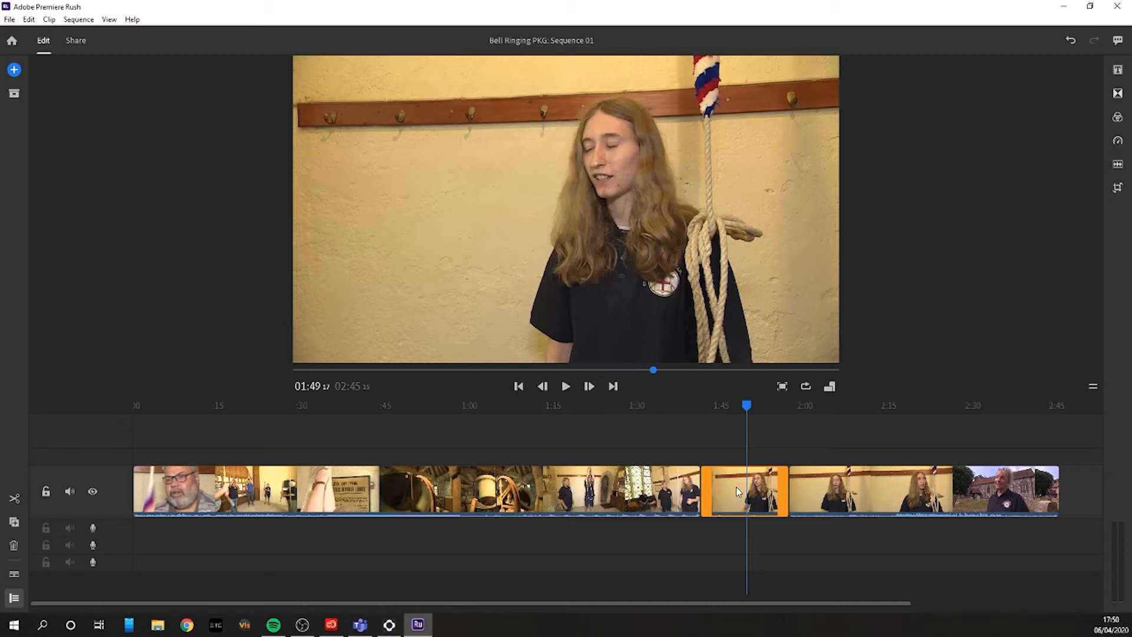
left_click_drag(738, 493, 162, 512)
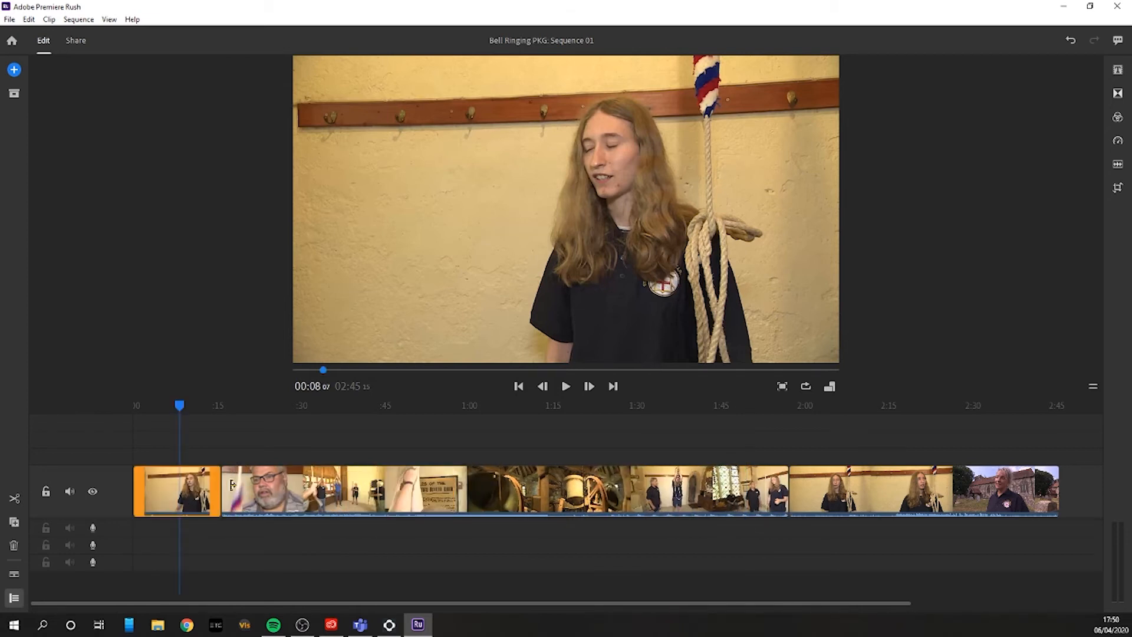
left_click_drag(184, 503, 211, 499)
left_click_drag(176, 494, 118, 501)
Step: Delete the long middle clip from the timeline so the remaining section closes up behind the short opening clip
mouse_move(158, 405)
left_mouse_down()
mouse_move(126, 412)
mouse_move(167, 412)
left_mouse_up()
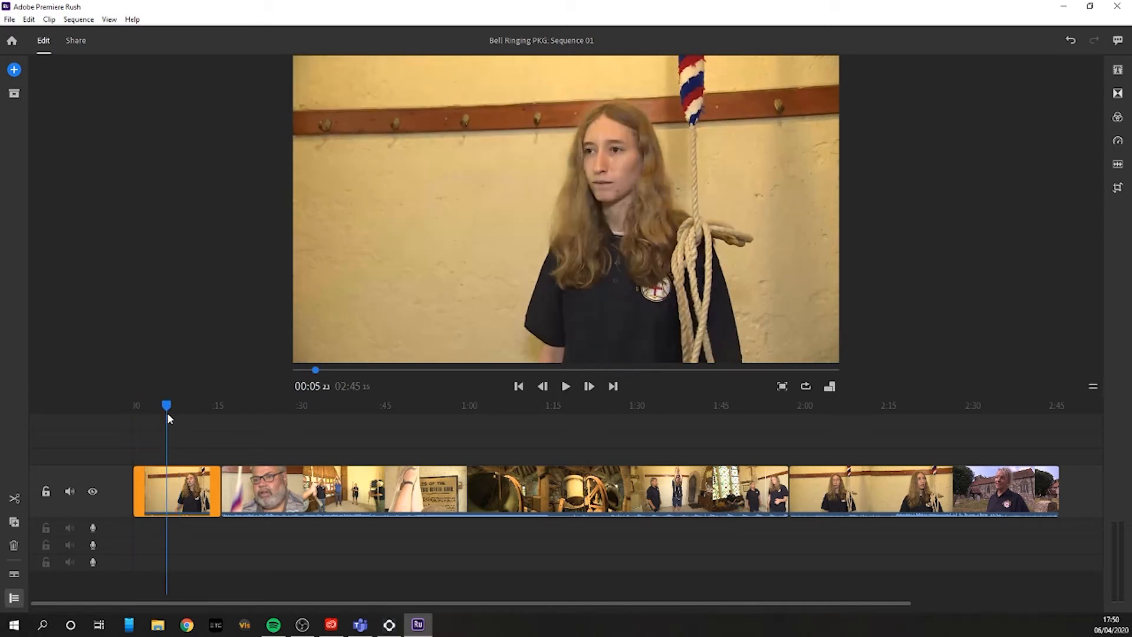
left_click(404, 494)
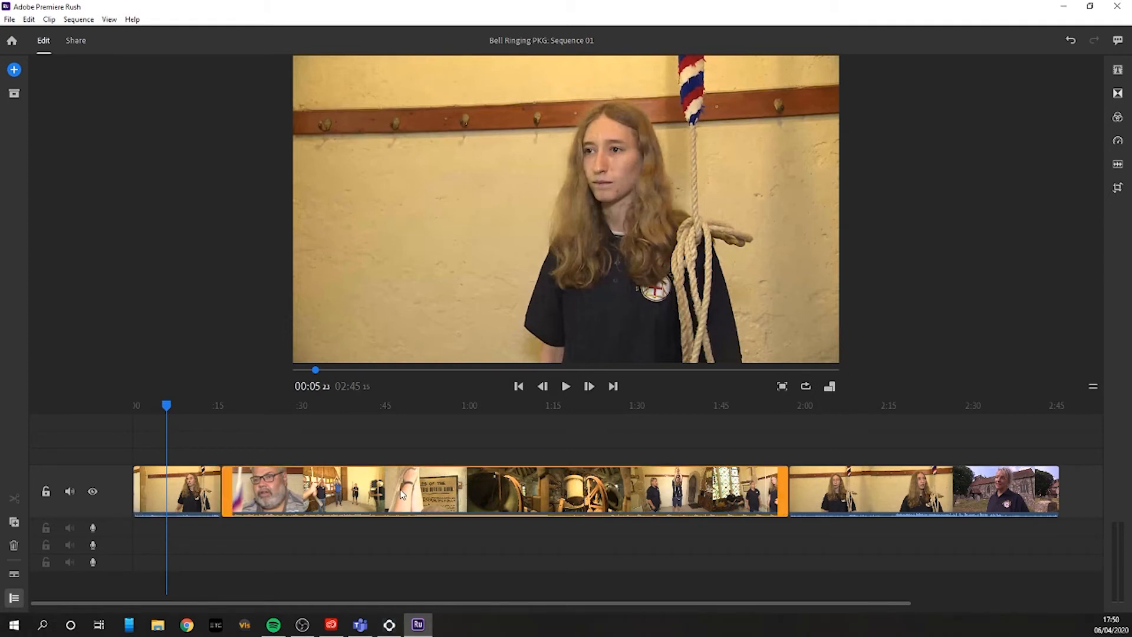
right_click(401, 494)
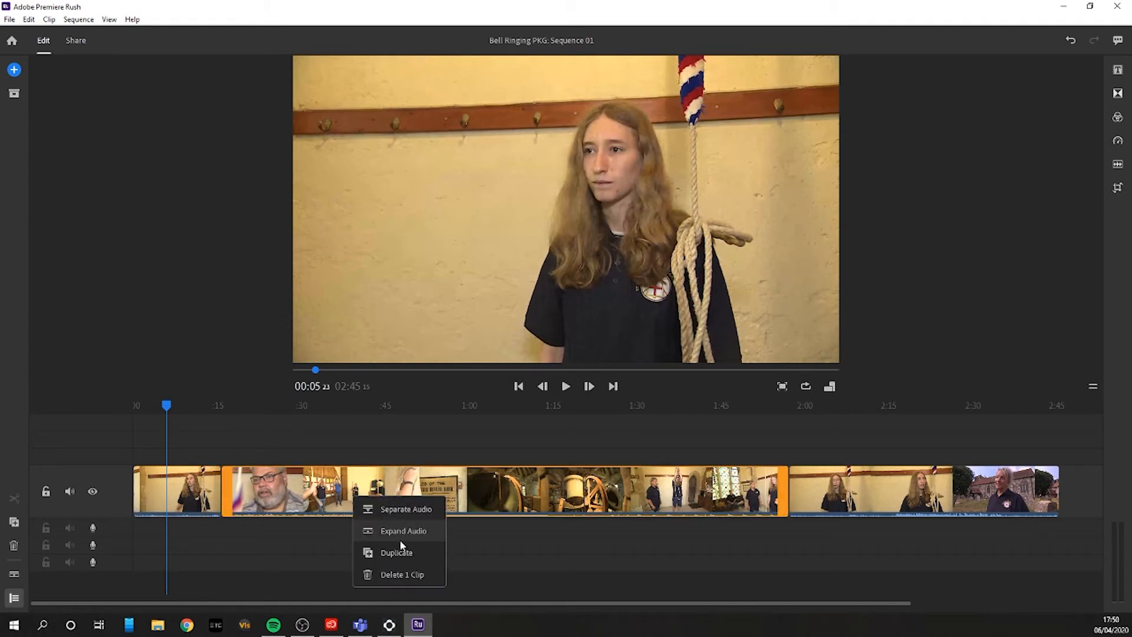
left_click(490, 499)
key("Delete")
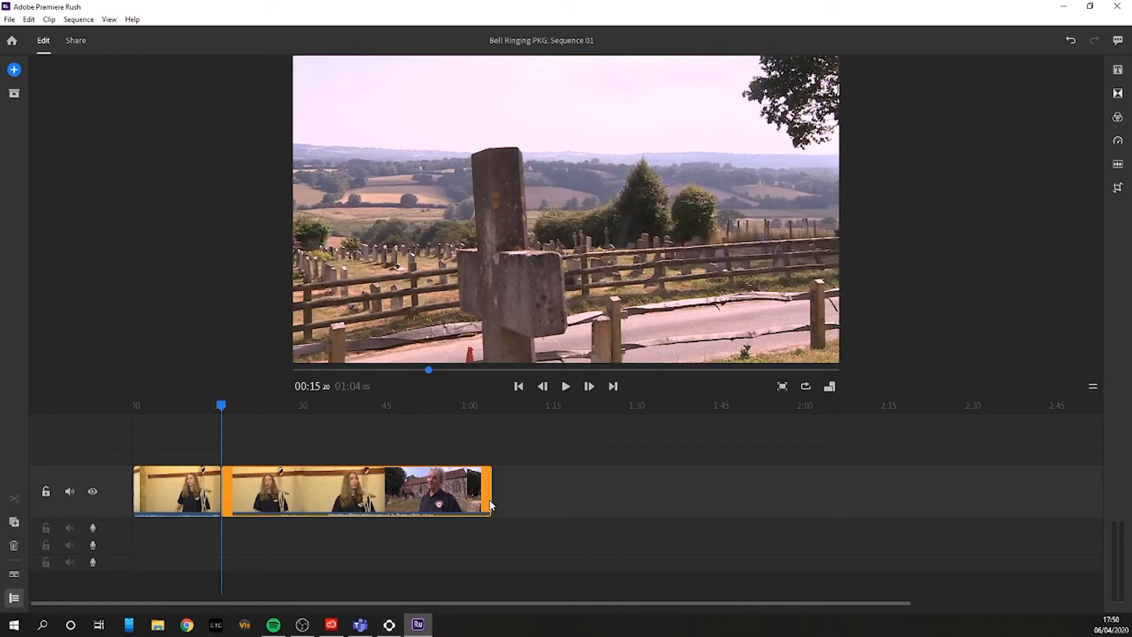
Step: Trim the second clip's start to the churchyard interview and its end so the sequence finishes at about 00:35:10
left_click(337, 406)
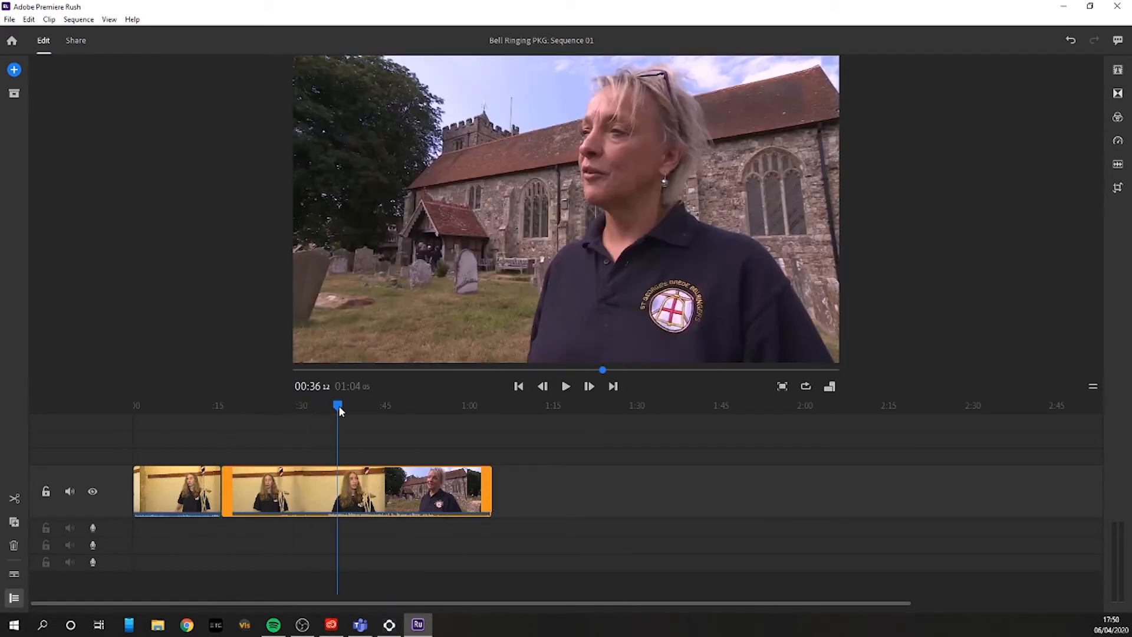
left_click_drag(337, 407, 332, 409)
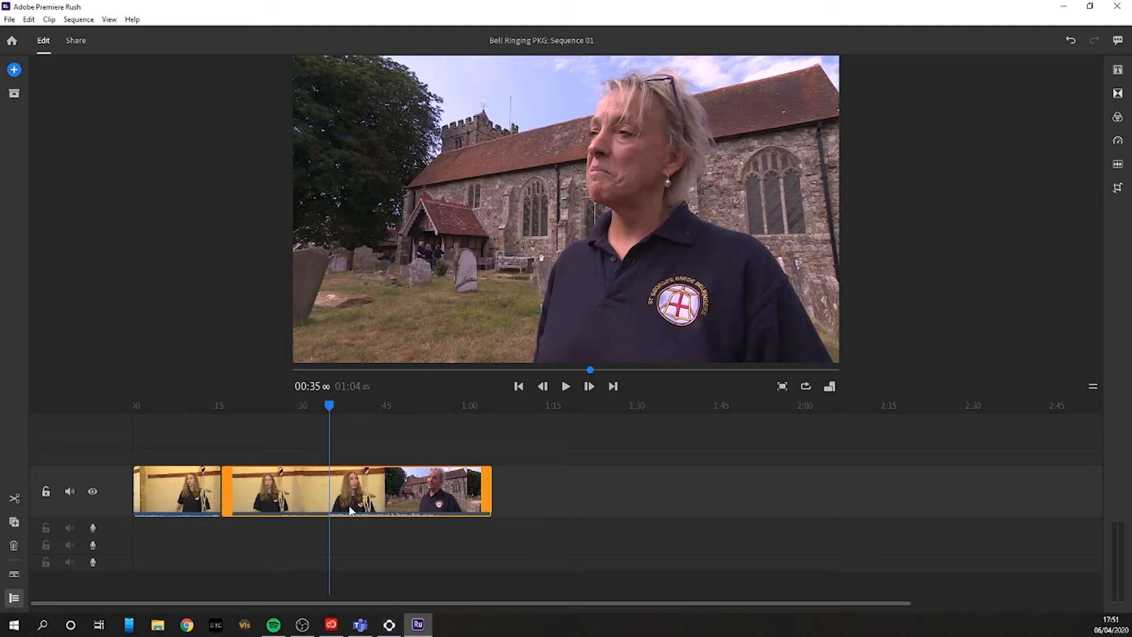
left_click_drag(235, 491, 339, 494)
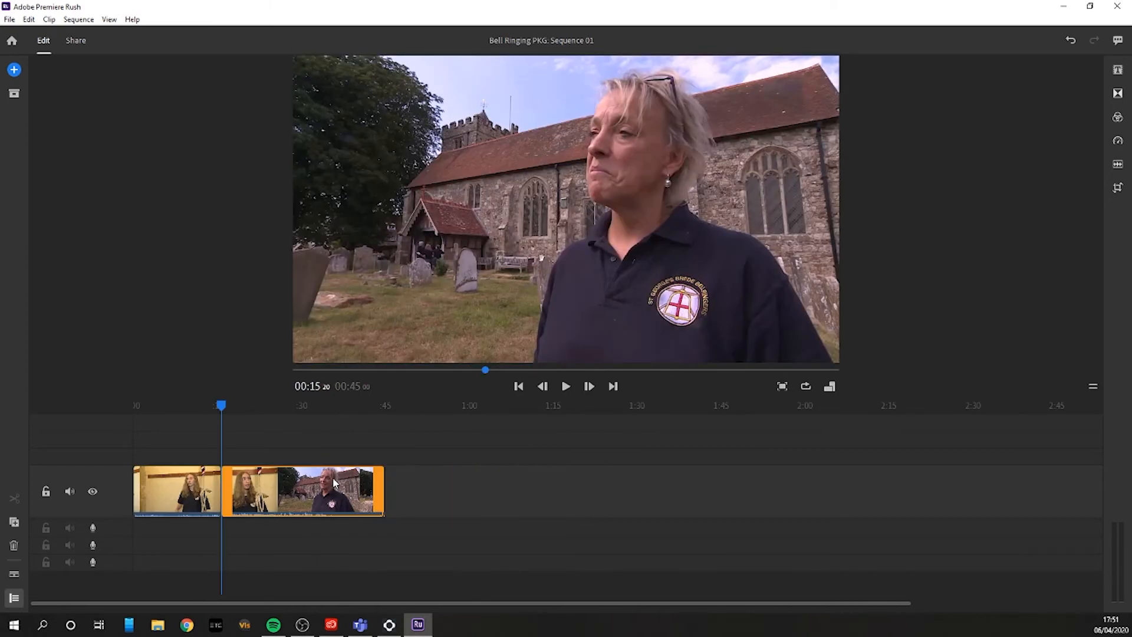
left_click_drag(382, 479, 328, 483)
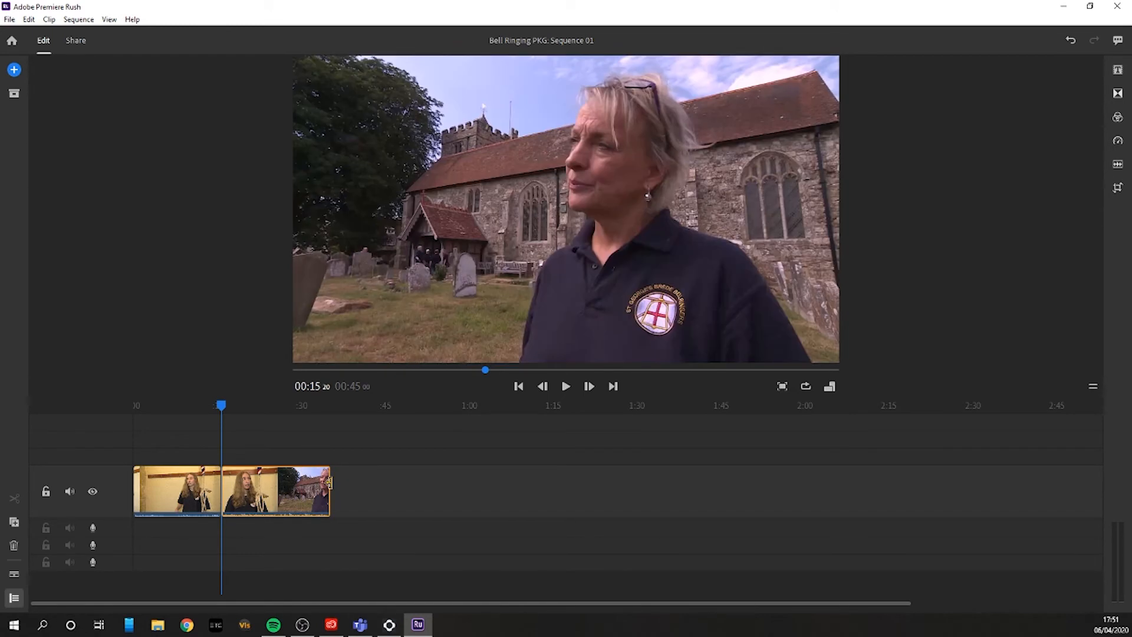
Step: Switch on Play Audio while Scrubbing and scrub through the opening clip back to the sequence start
left_click_drag(165, 406, 20, 401)
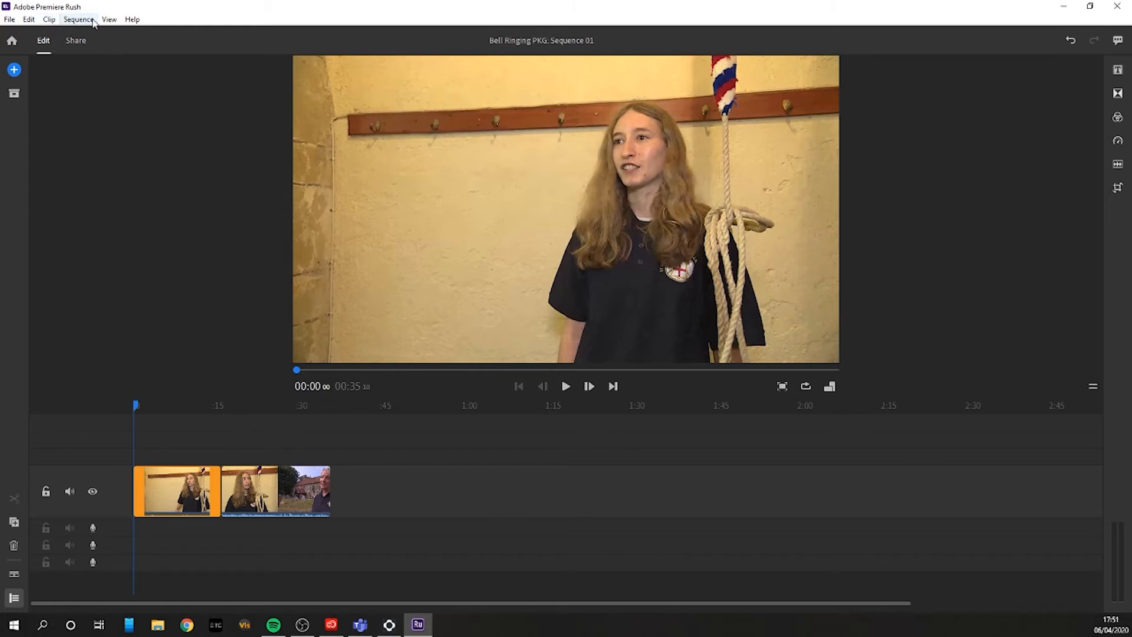
left_click(66, 21)
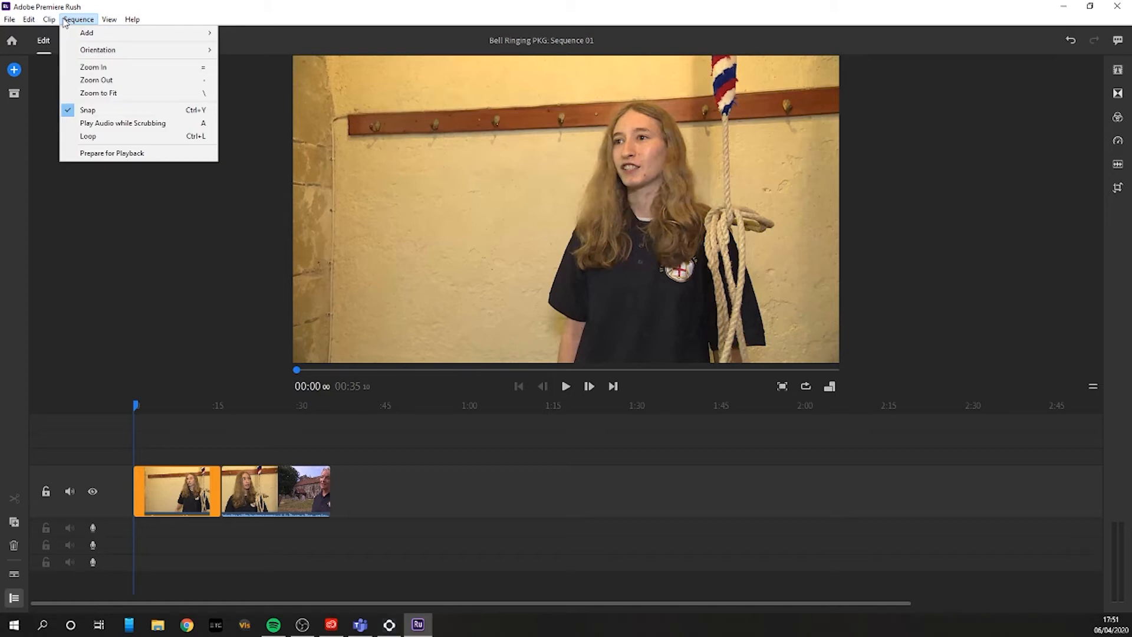
left_click(119, 123)
left_click_drag(169, 399, 71, 409)
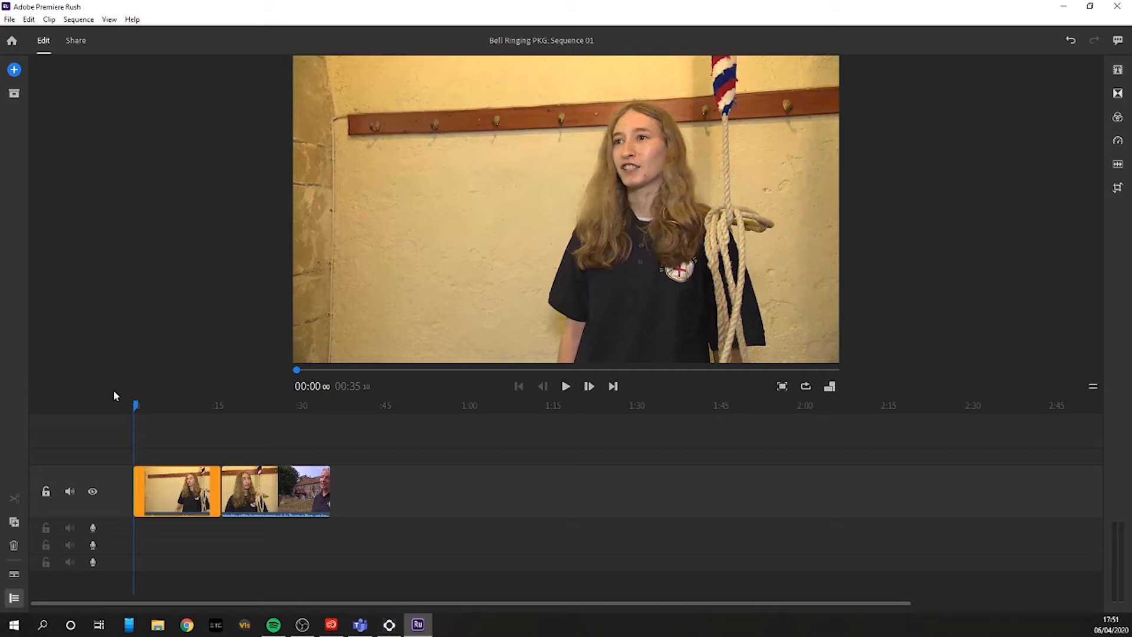
Step: Play the sequence from the start through the cut between the two interviews, and return to the beginning
key("space")
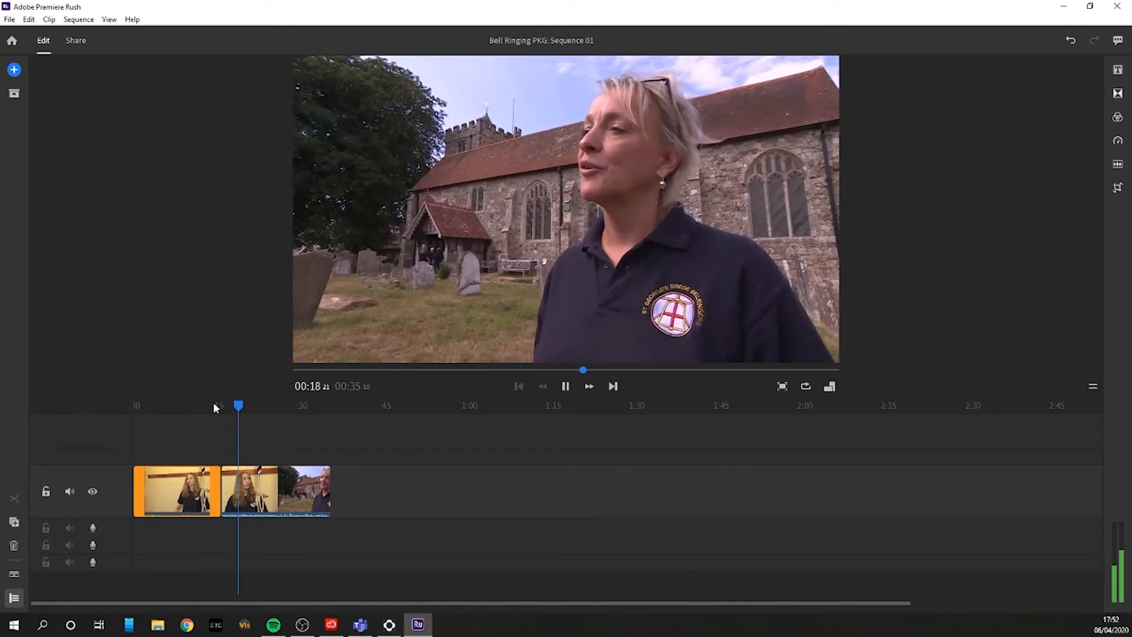
key("space")
left_click_drag(212, 402, 52, 400)
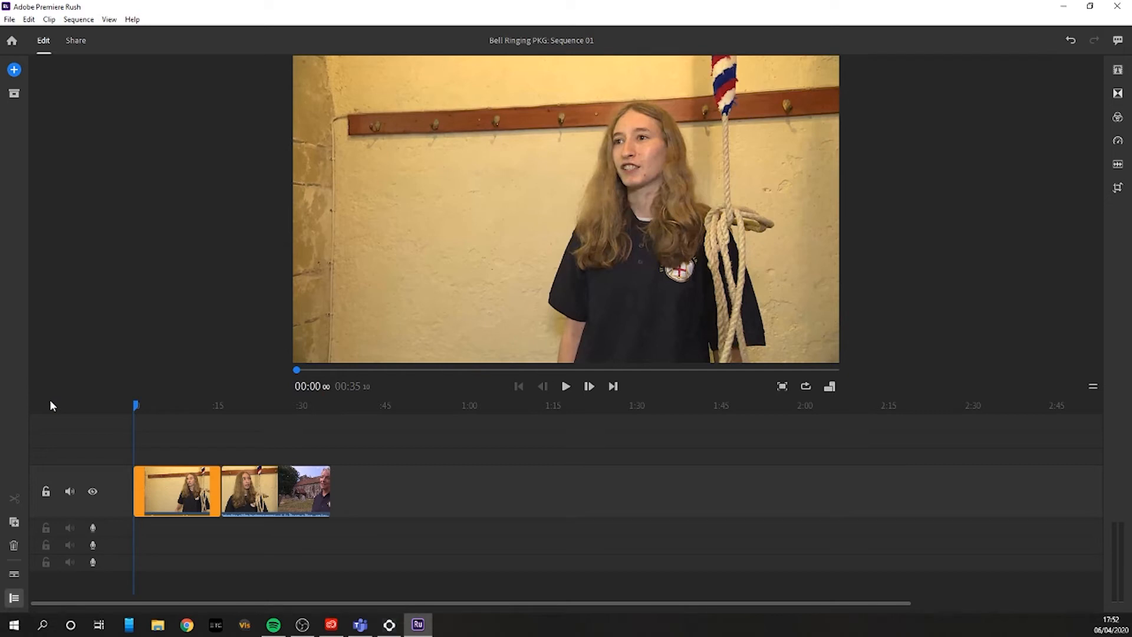
Step: Add the Story 2 bell ringing video from the project assets to the end of the timeline
left_click(17, 96)
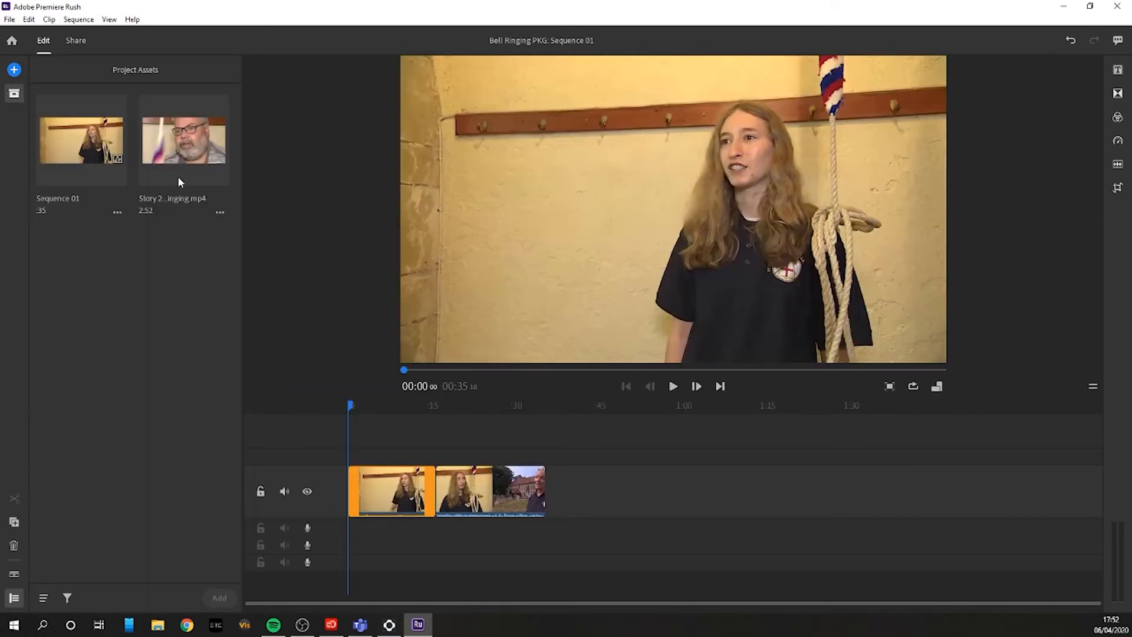
left_click(172, 136)
left_click(559, 408)
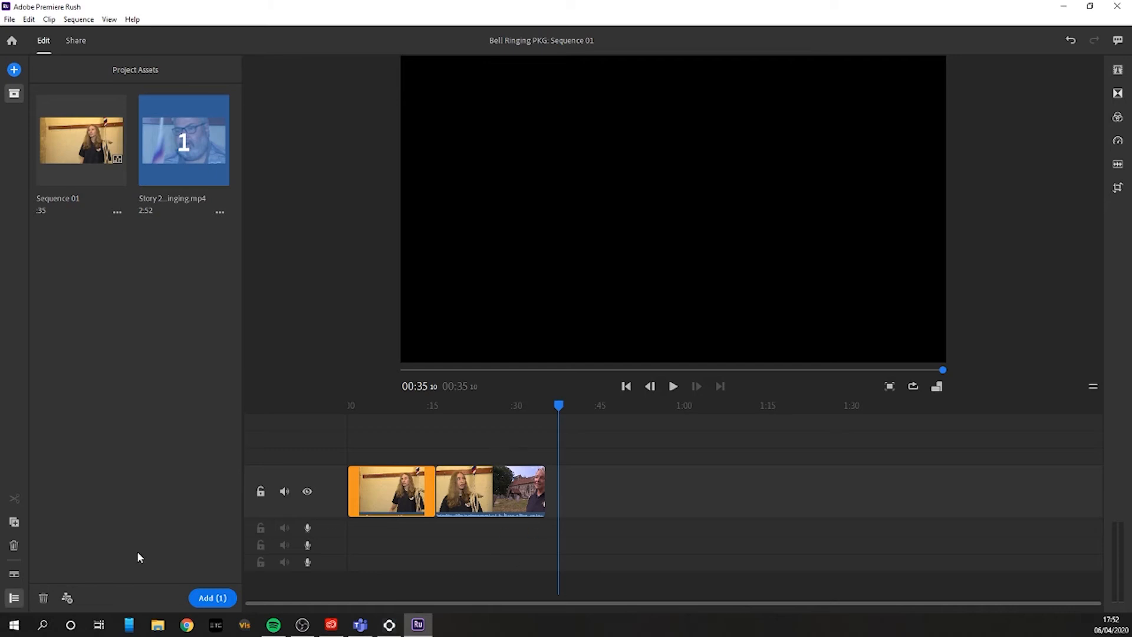
left_click(213, 598)
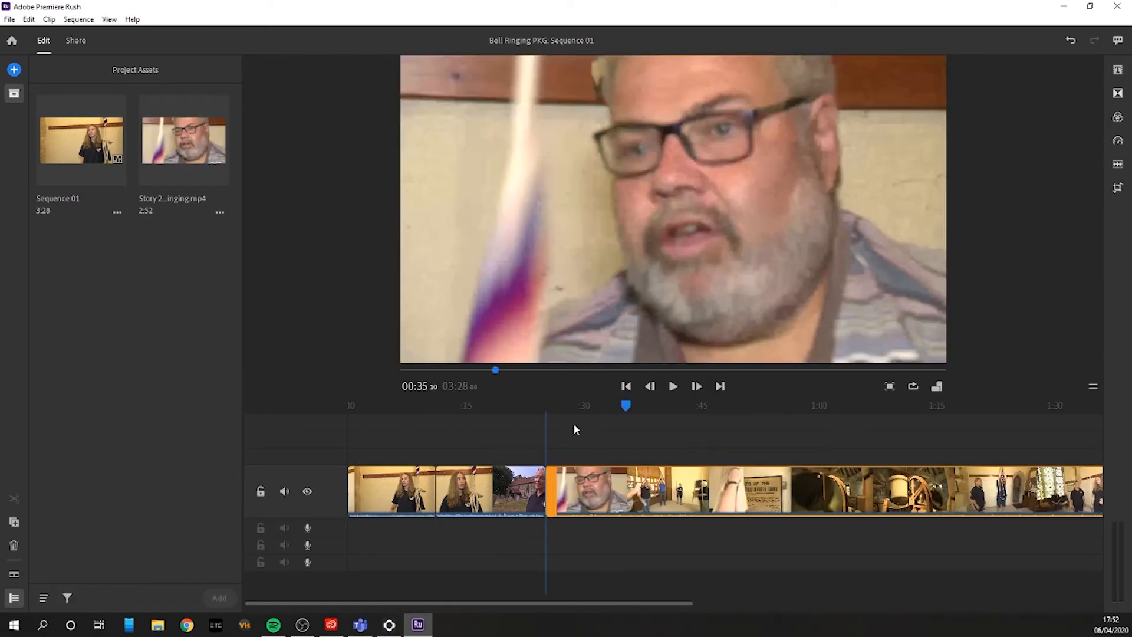
left_click(13, 93)
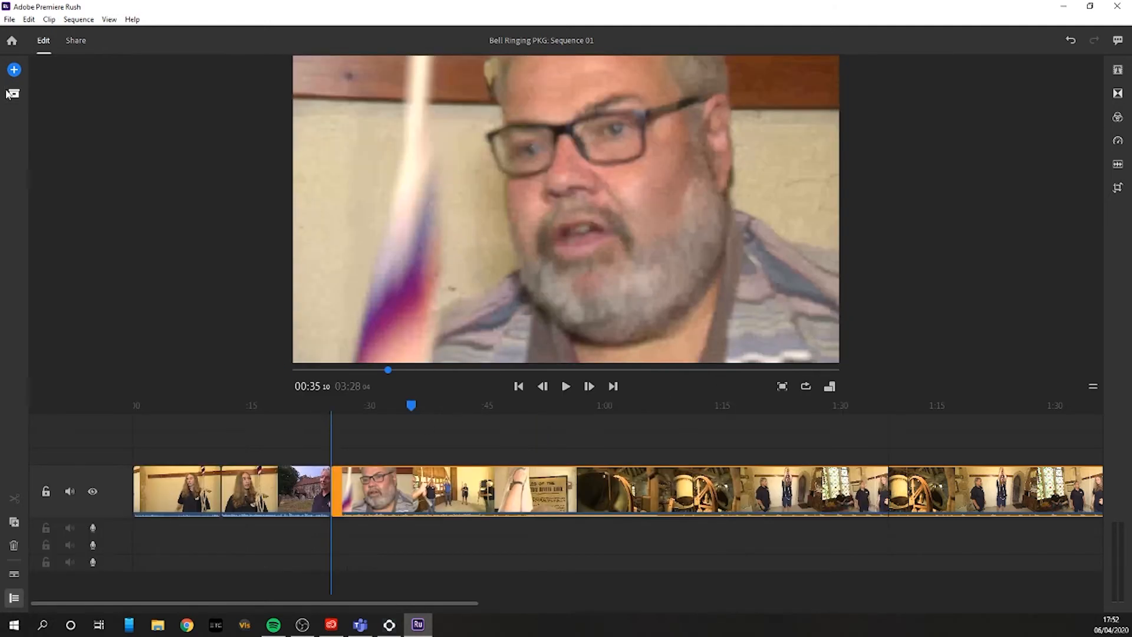
Step: Trim the added clip's start to the bell tower footage and cut away everything after 00:43:06
left_click_drag(517, 416, 586, 423)
left_click_drag(335, 476, 588, 515)
left_click_drag(356, 405, 377, 410)
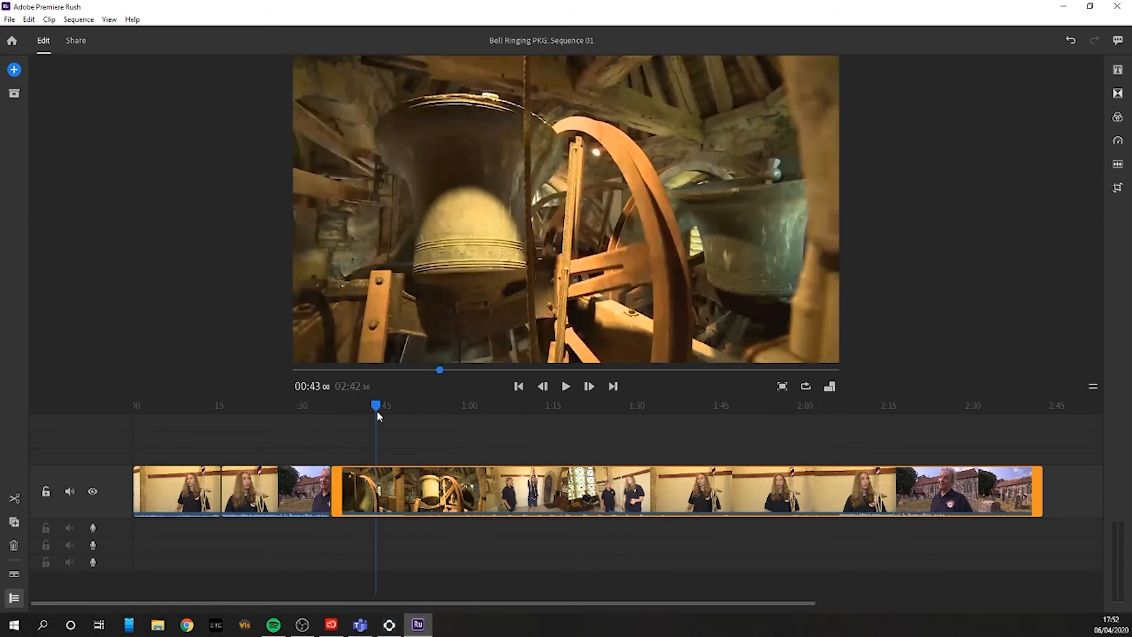
key("s")
left_click(457, 498)
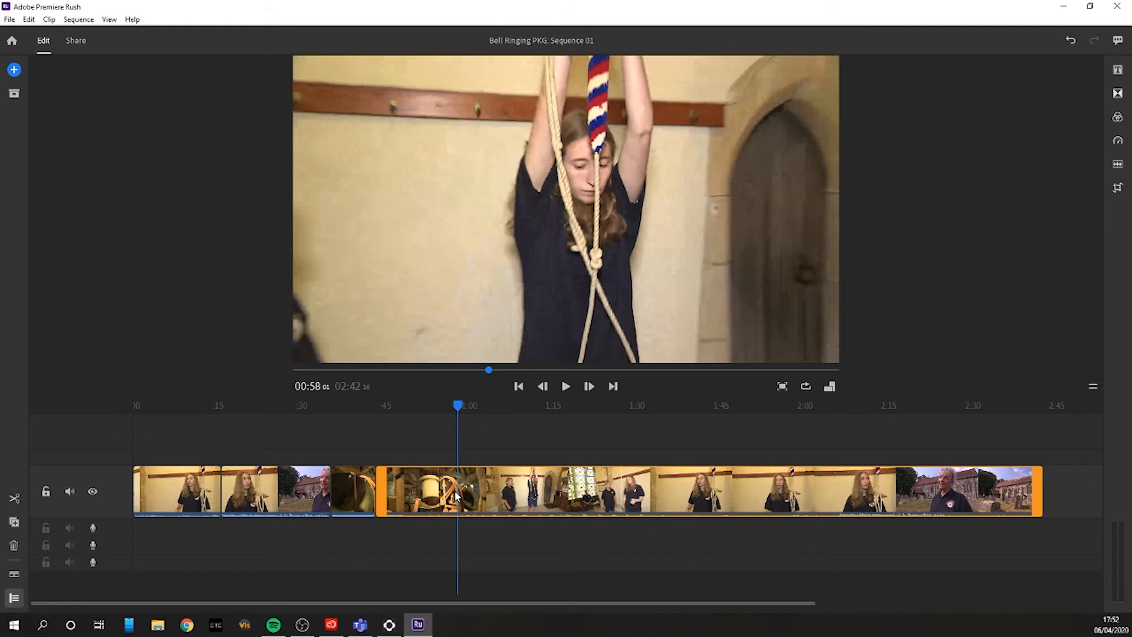
key("Delete")
Step: Overlay the bell clip on the track above, across the cut between the interviews, and trim its end to about 00:18
left_click(351, 496)
left_click_drag(353, 496, 227, 458)
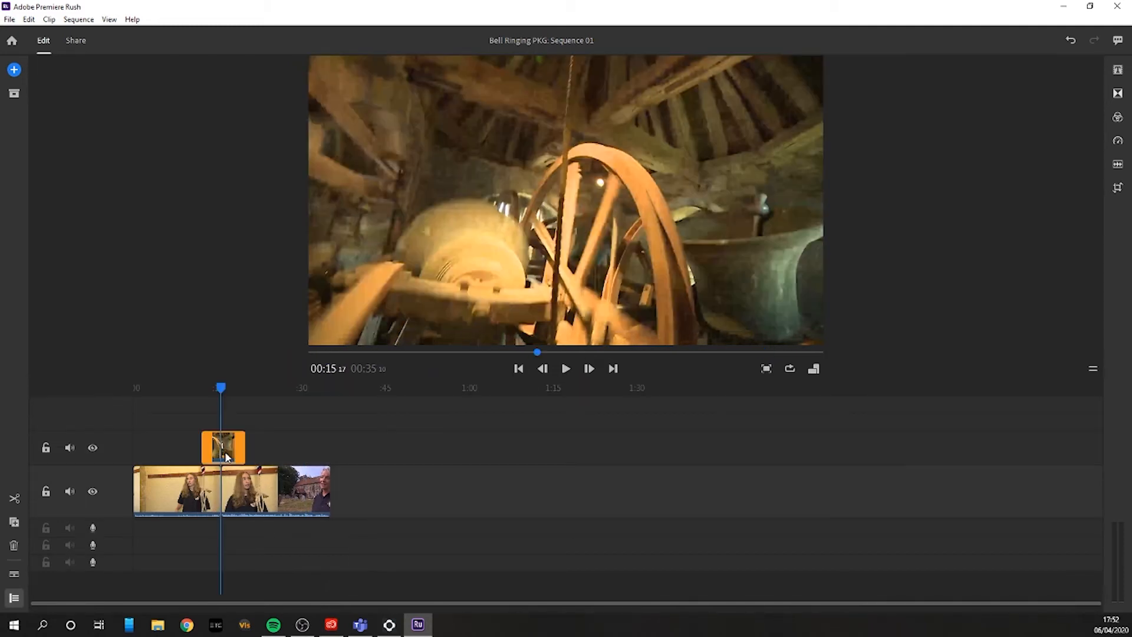
left_click(194, 387)
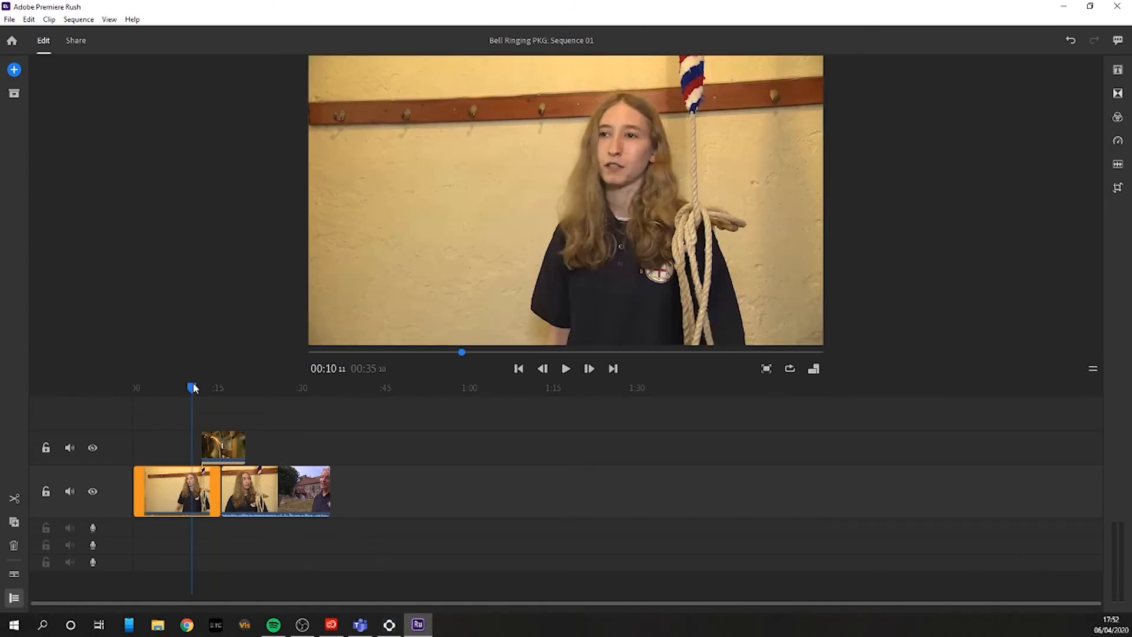
key("space")
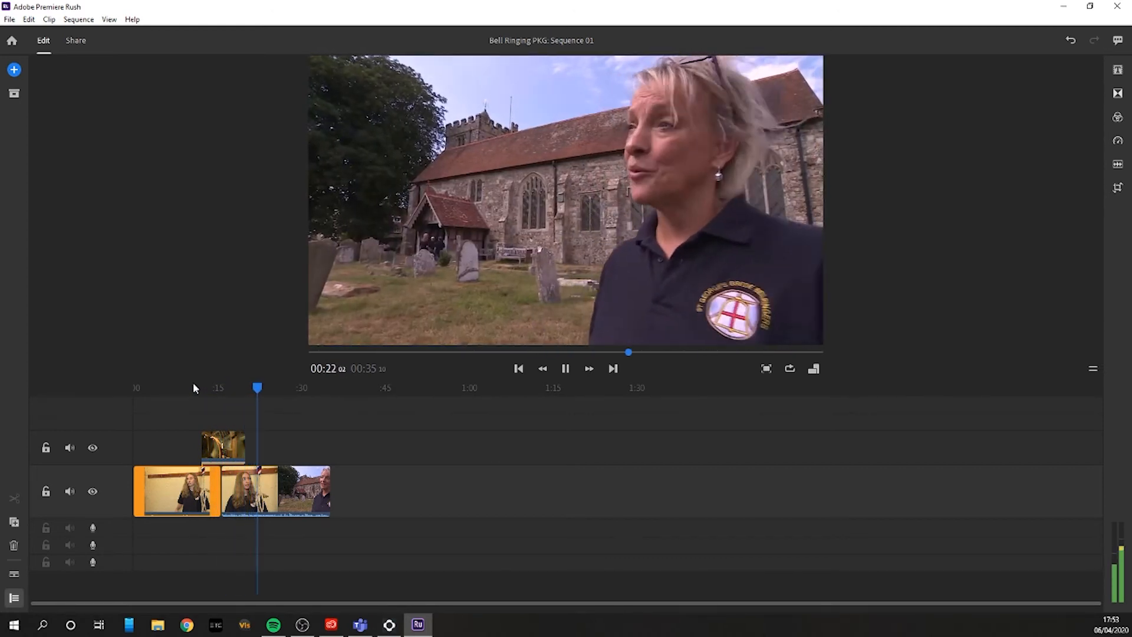
key("space")
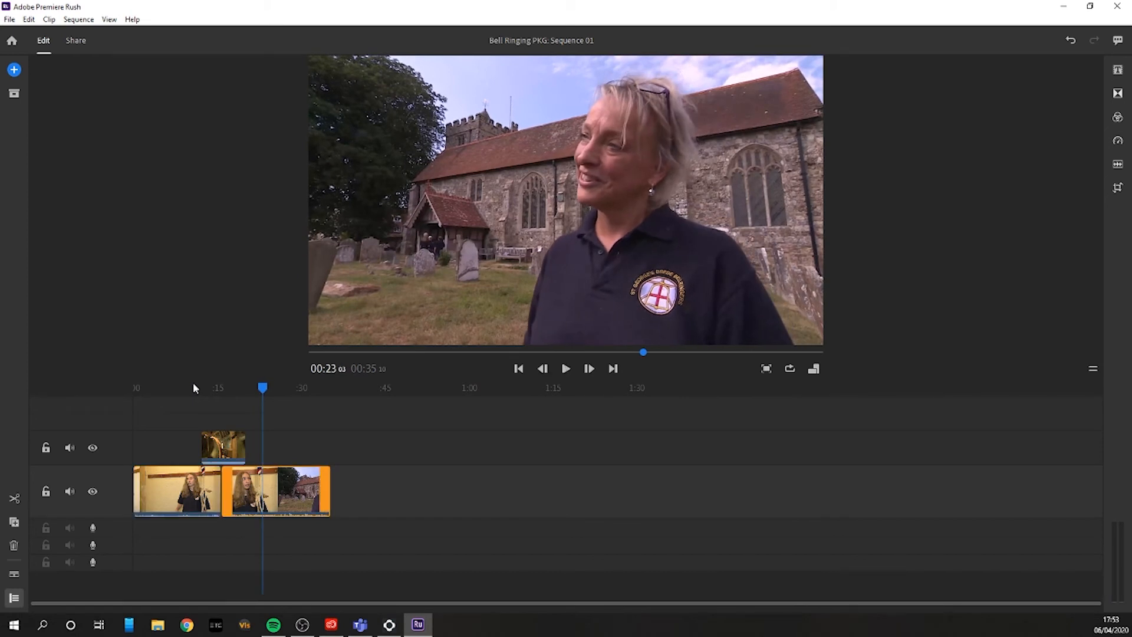
left_click(235, 450)
left_click_drag(242, 449, 233, 446)
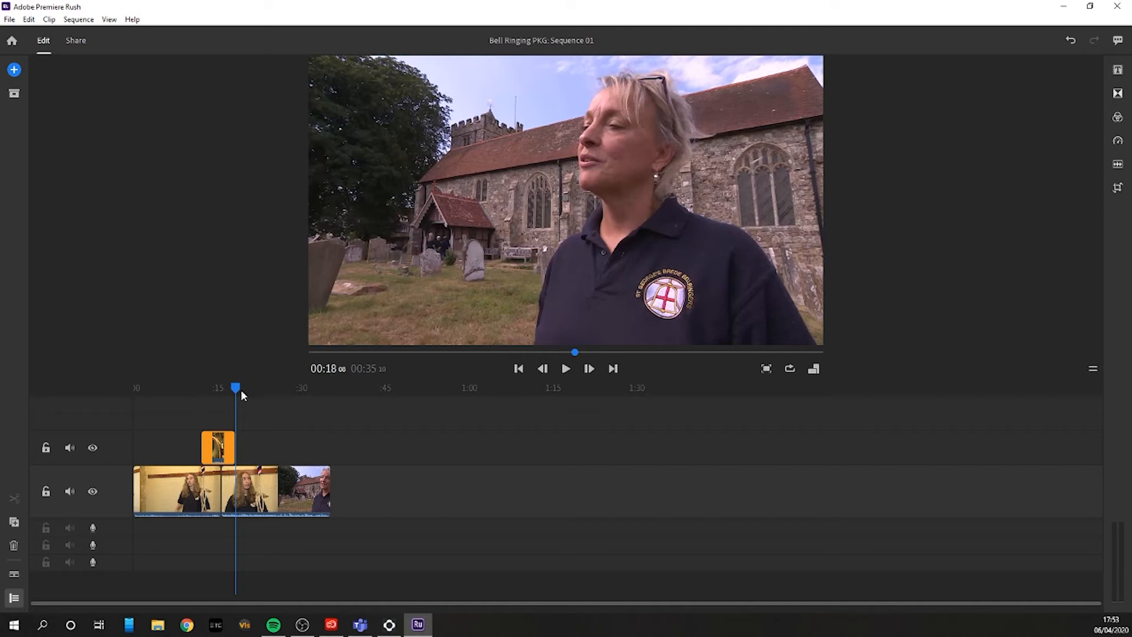
Step: Set the first interview clip's audio type to Voice and turn off its advanced audio adjustments
left_click(194, 387)
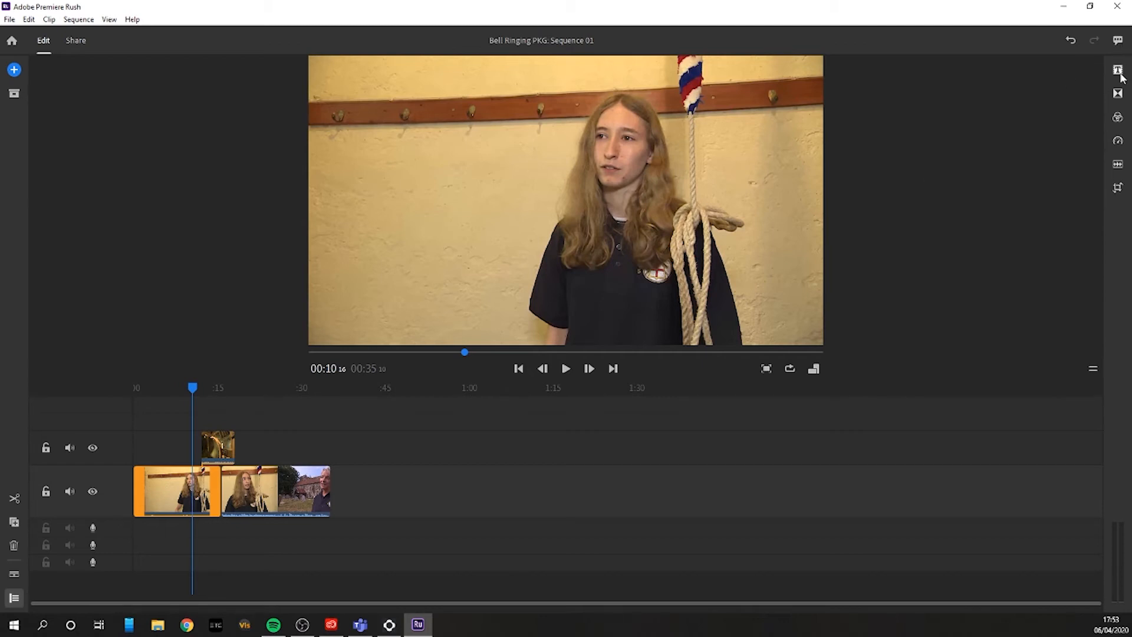
left_click(1118, 166)
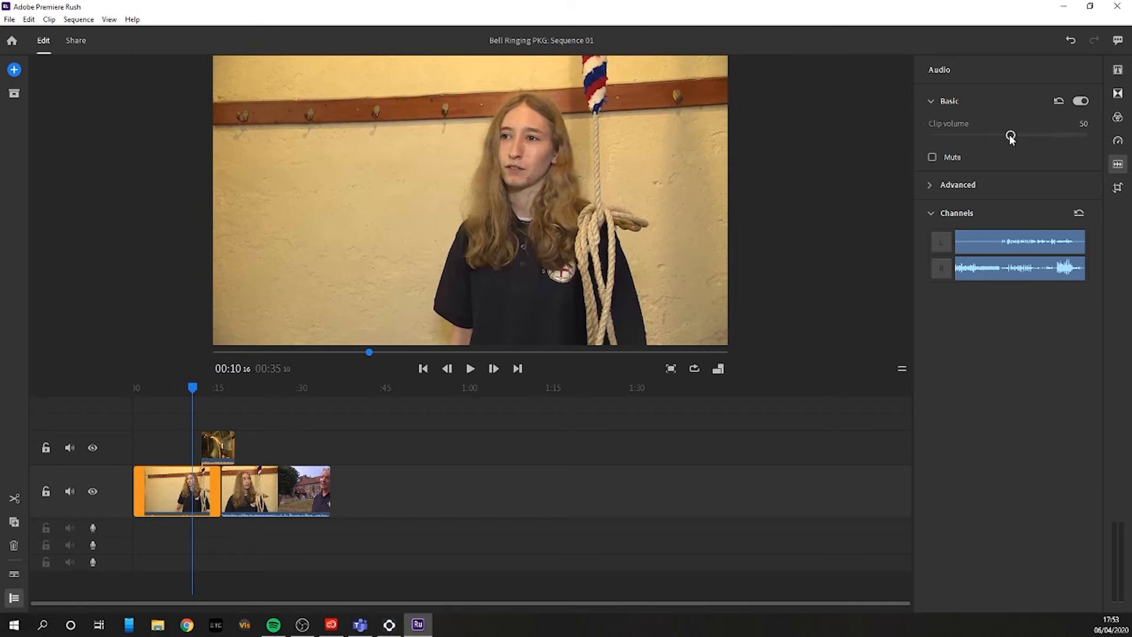
left_click(963, 184)
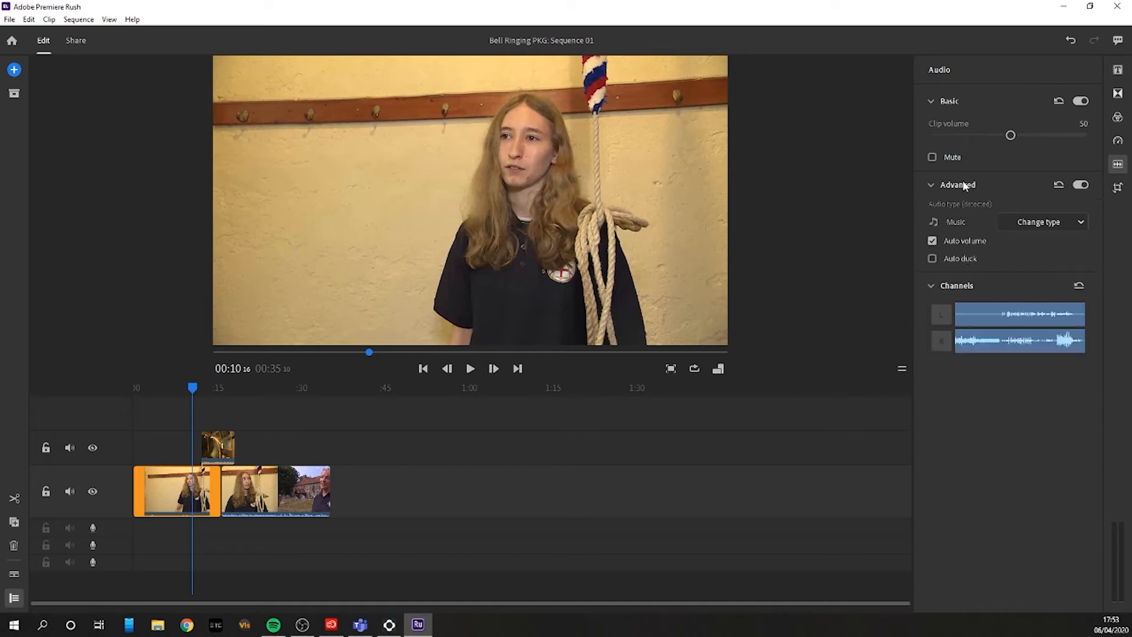
left_click(1012, 218)
left_click(1039, 244)
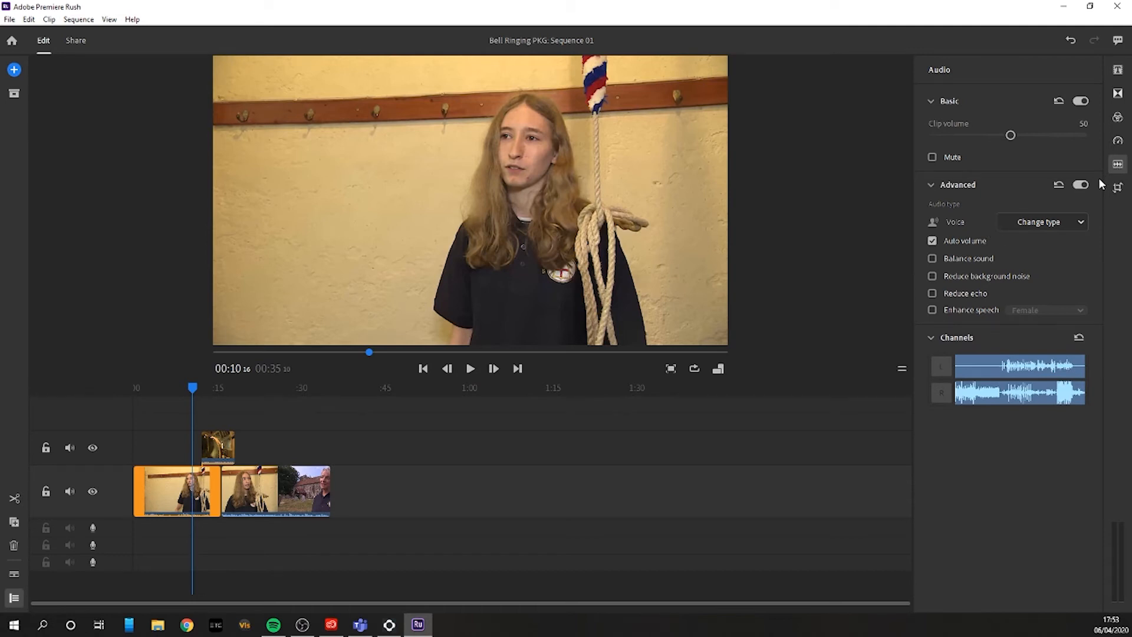
left_click(1080, 185)
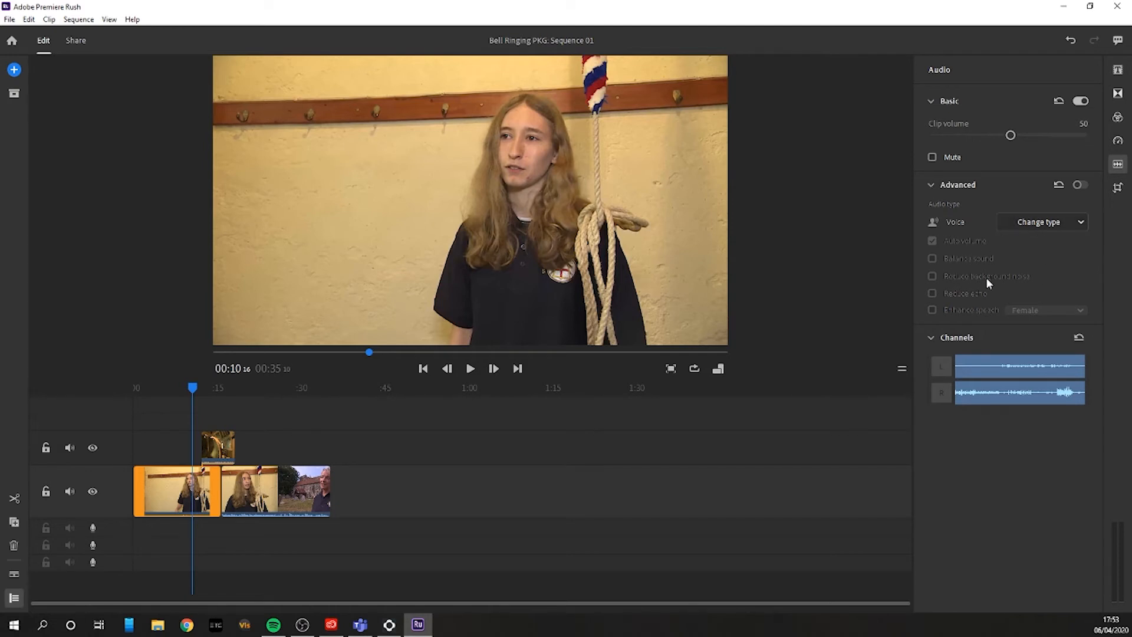
left_click(930, 184)
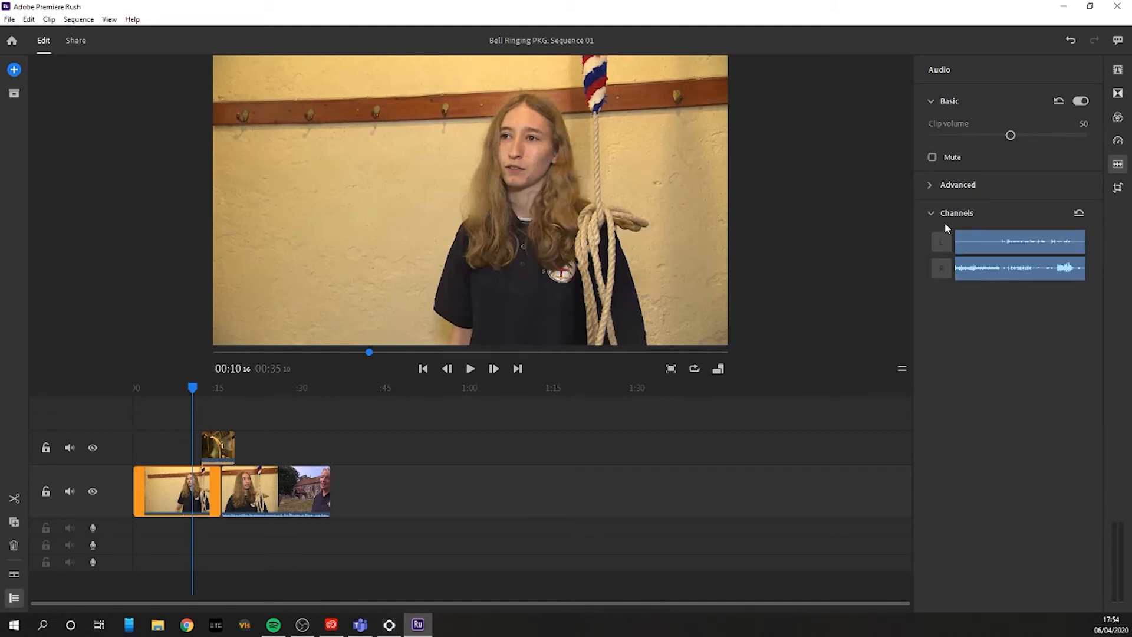
Step: Try toggling the first clip's left audio channel, and collapse the channel settings
left_click(941, 244)
left_click(940, 242)
left_click(931, 211)
left_click(931, 211)
left_click(945, 242)
left_click(943, 234)
left_click(929, 210)
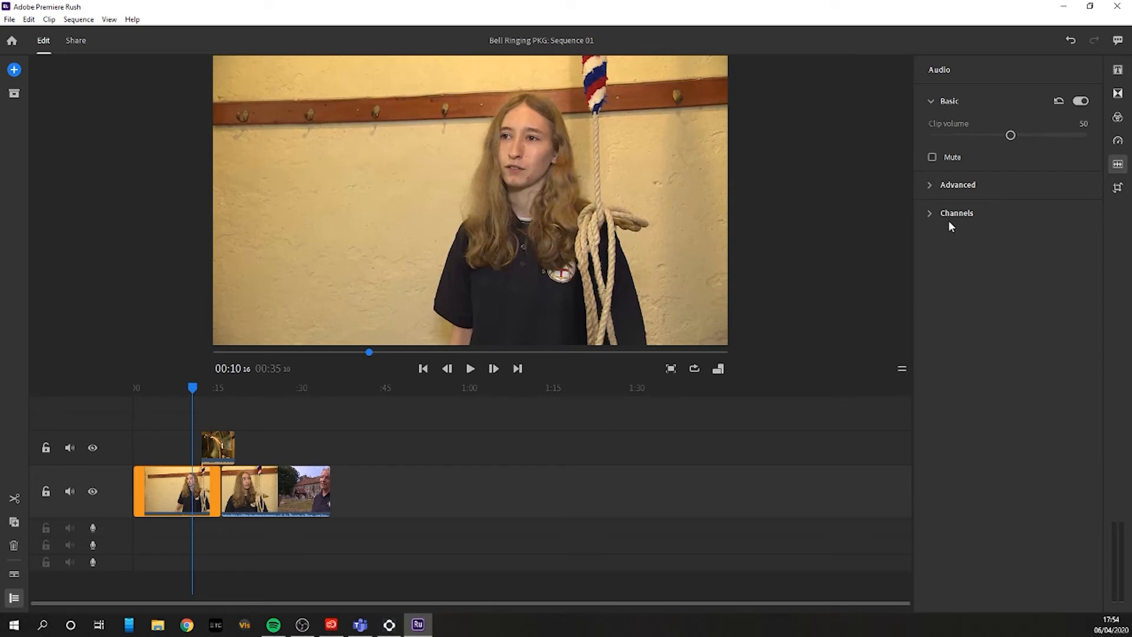
Step: Set the bell overlay clip's volume to 9 and play back the section around it
left_click(218, 388)
left_click(218, 439)
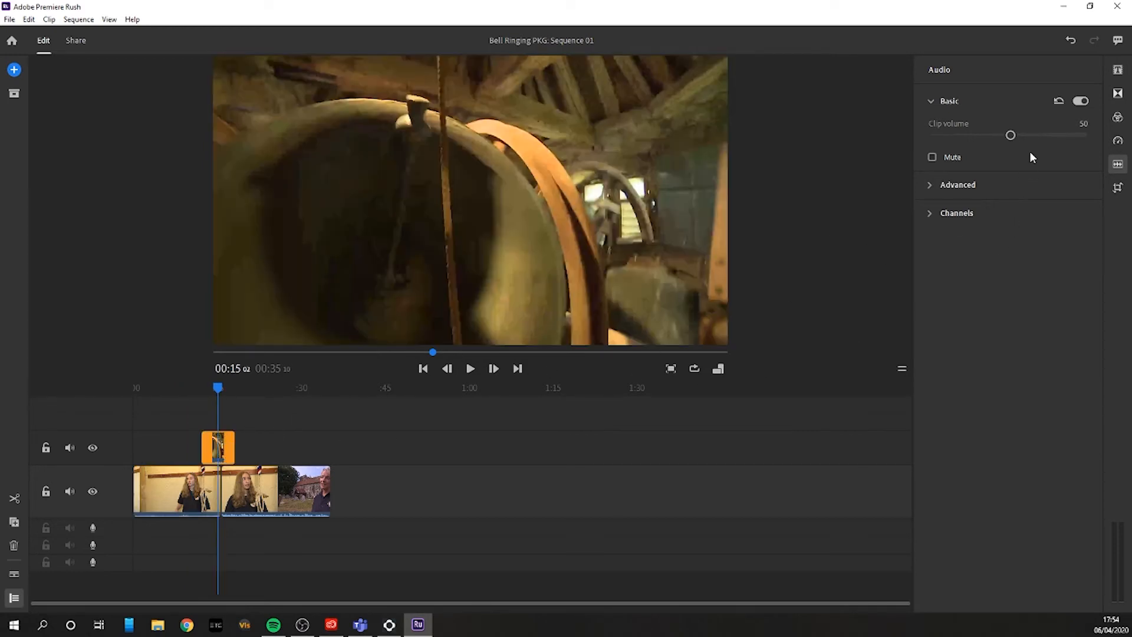
left_click_drag(1007, 138, 948, 145)
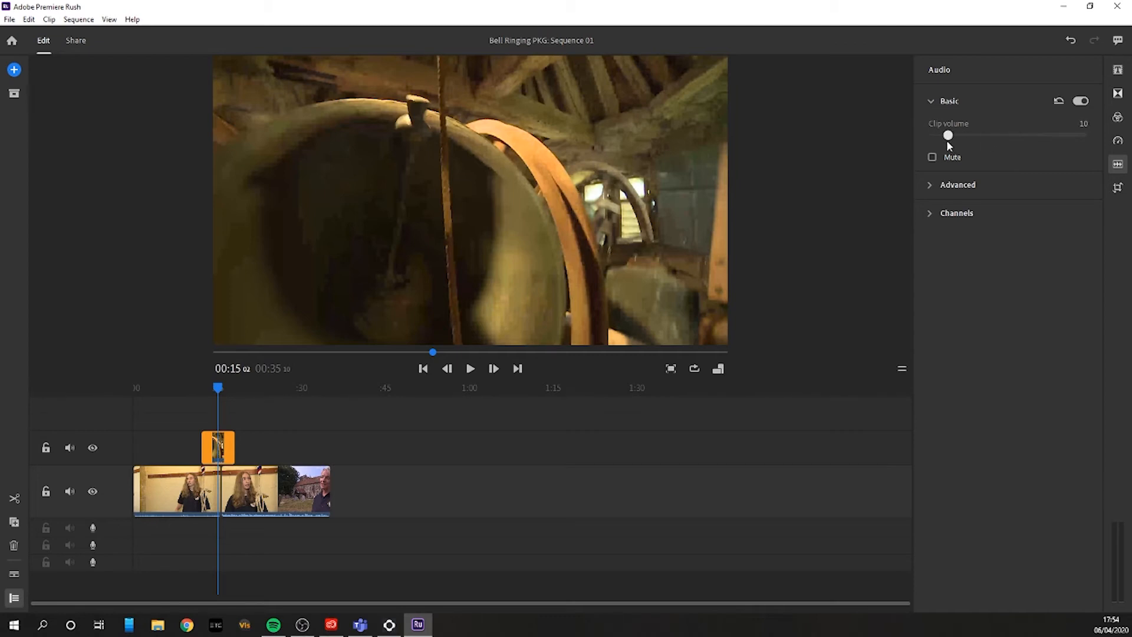
left_click(196, 384)
key("space")
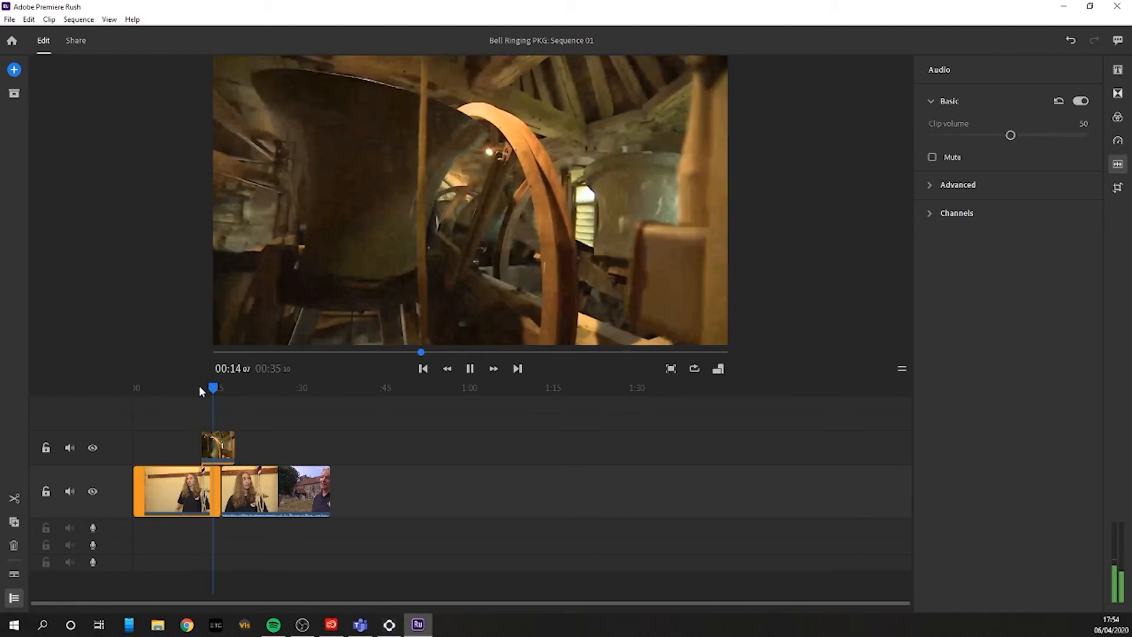
key("space")
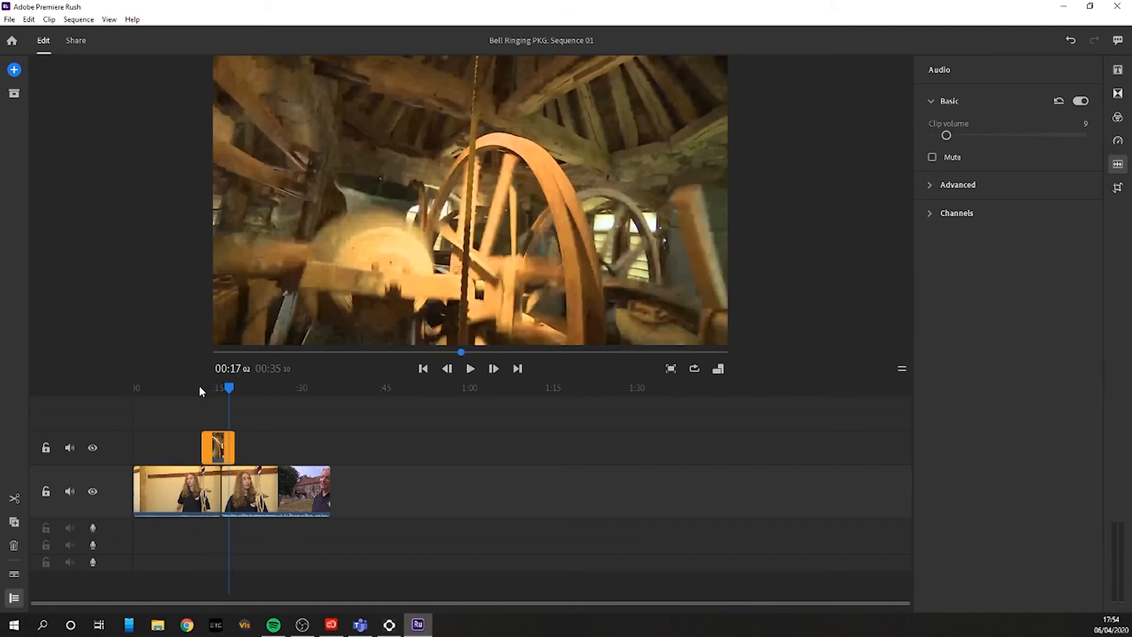
left_click_drag(233, 389, 197, 389)
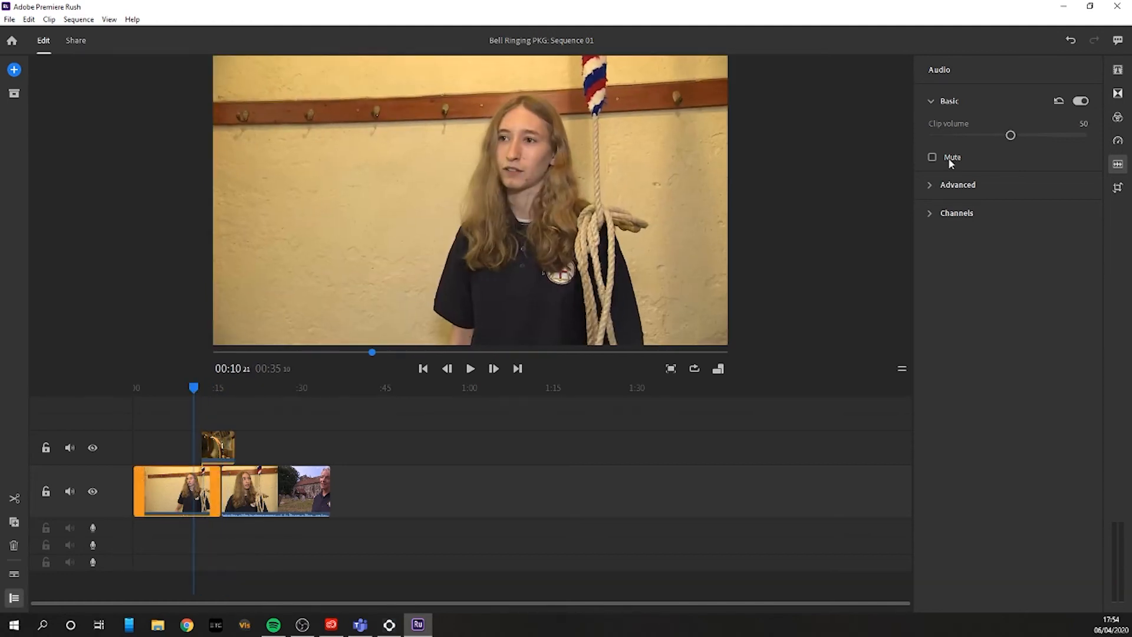
Step: Try a Cross Dissolve transition on the bell overlay clip and undo it
left_click(1117, 94)
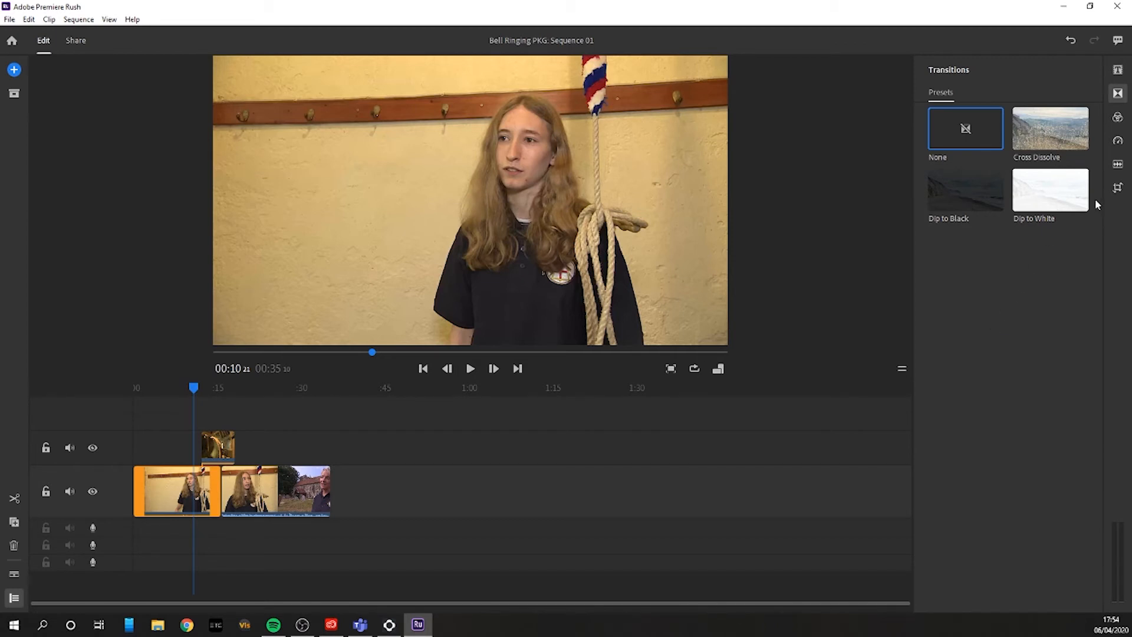
left_click(217, 447)
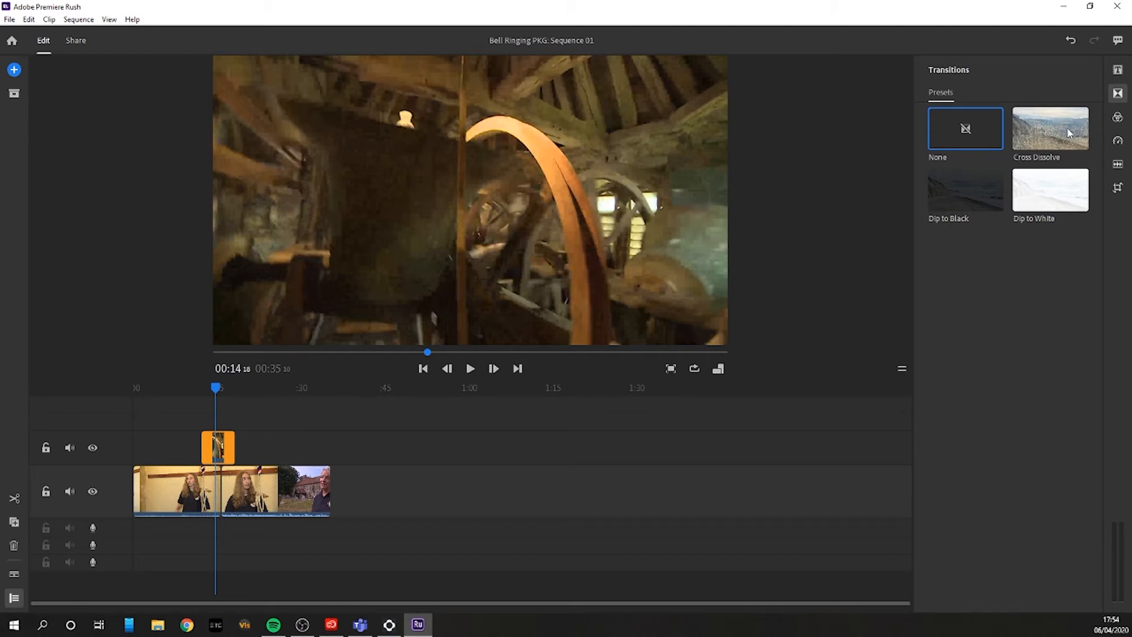
left_click(1069, 133)
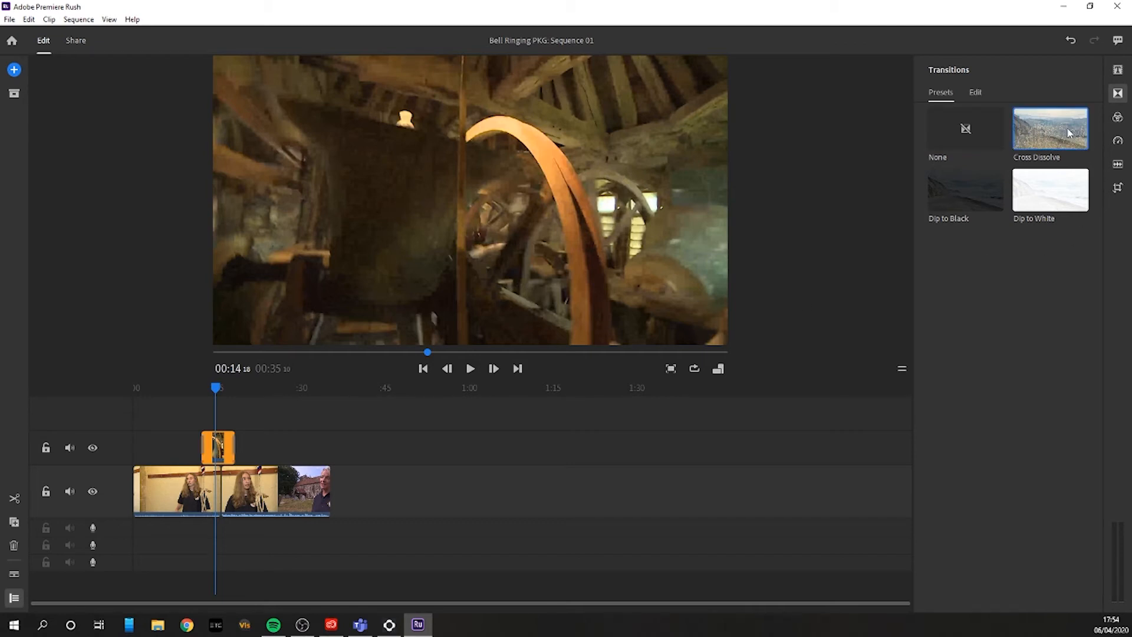
key("ctrl+z")
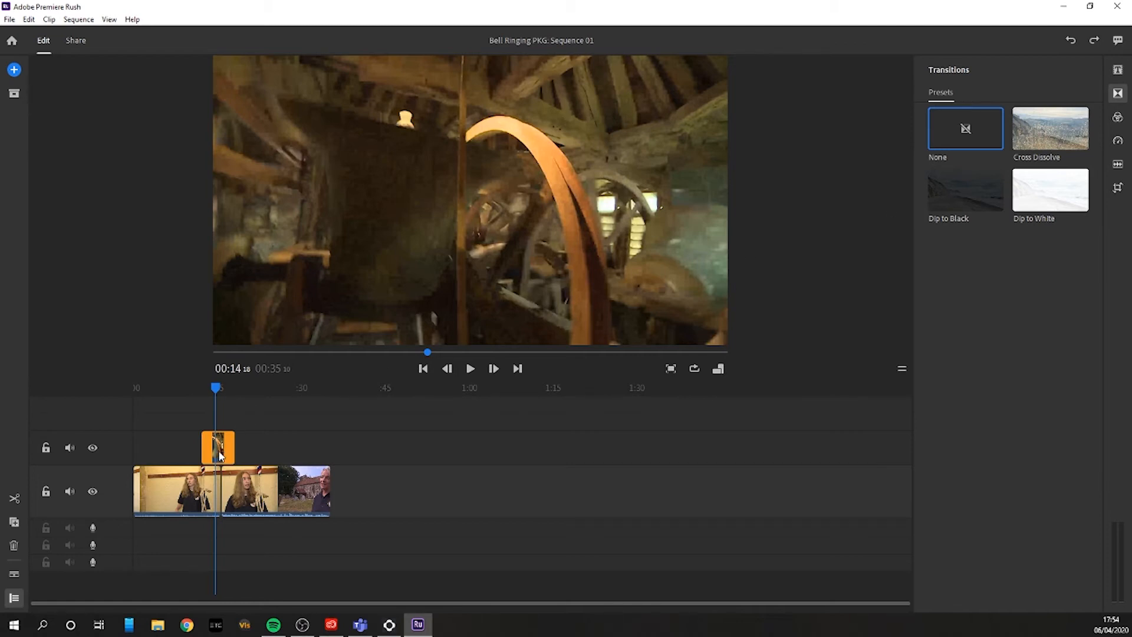
mouse_move(1034, 154)
left_mouse_down()
mouse_move(386, 428)
mouse_move(196, 445)
mouse_move(235, 448)
mouse_move(971, 247)
mouse_move(1041, 149)
left_mouse_up()
Step: Lower the first interview clip's exposure to -0.51 in its colour settings
left_click(205, 473)
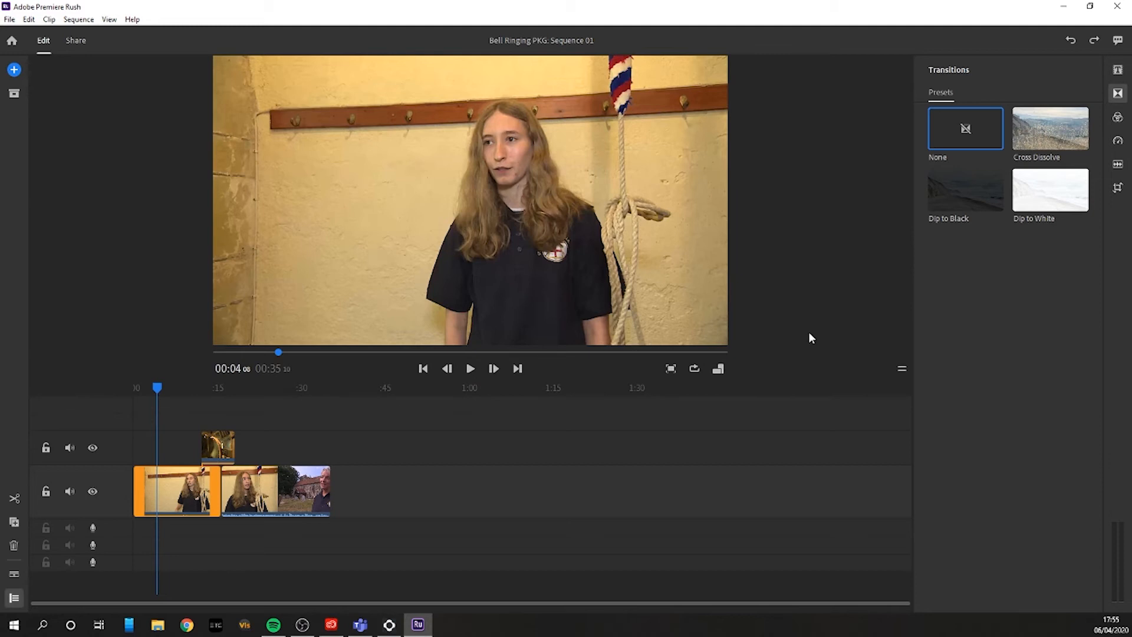
left_click(1118, 118)
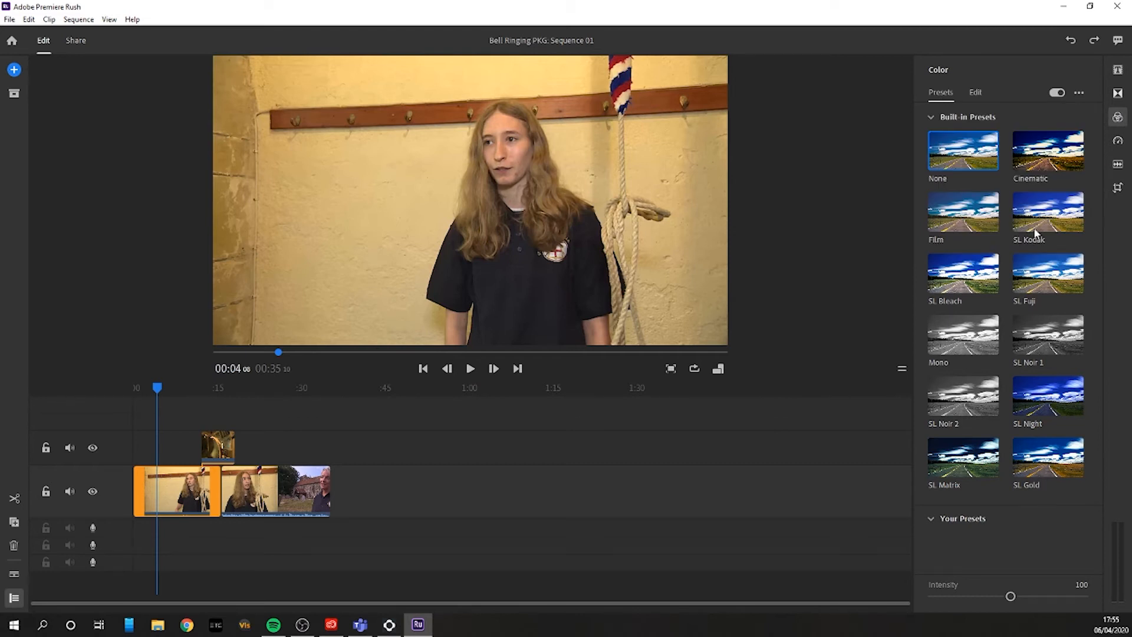
left_click(976, 93)
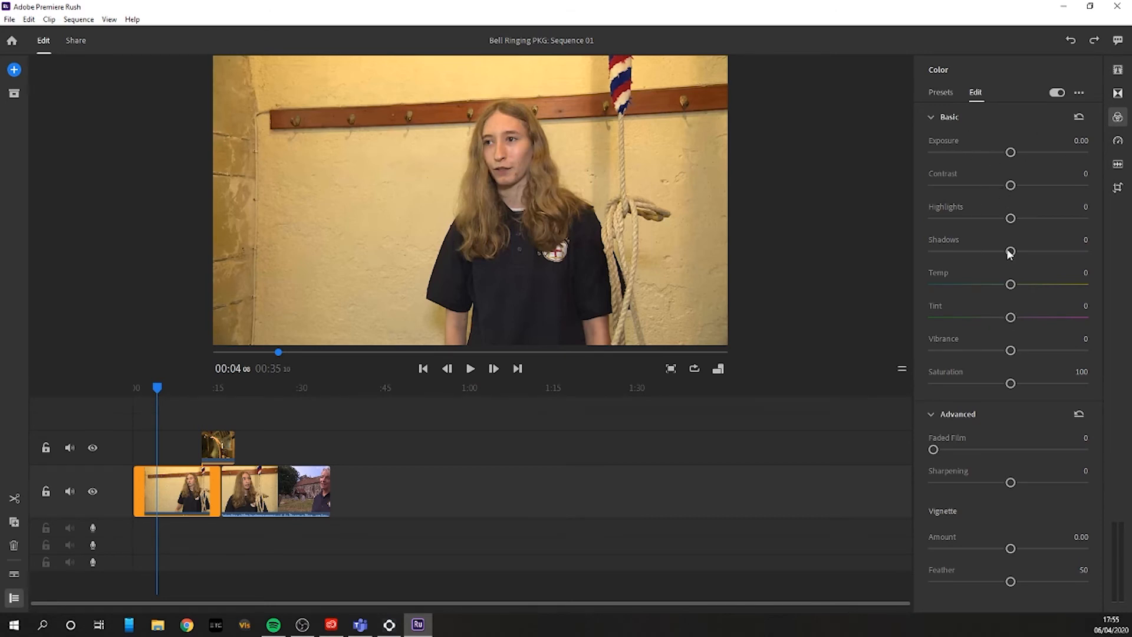
mouse_move(1010, 152)
left_mouse_down()
mouse_move(1025, 154)
mouse_move(1001, 154)
left_mouse_up()
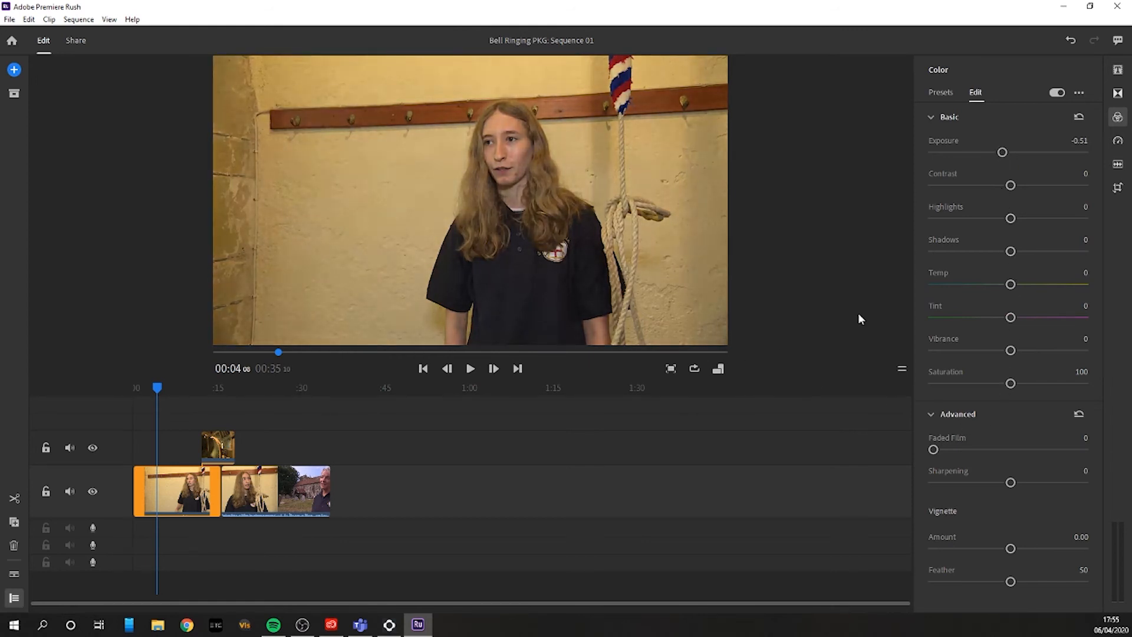
Step: Try out contrast, faded film and sharpening adjustments on the first interview clip
left_click_drag(1010, 186, 992, 186)
mouse_move(931, 447)
left_mouse_down()
mouse_move(1038, 445)
mouse_move(920, 441)
left_mouse_up()
mouse_move(1012, 482)
left_mouse_down()
mouse_move(1061, 481)
mouse_move(1020, 485)
left_mouse_up()
Step: Rotate the first interview clip by 1° and scale it to 108 with its proportions maintained
left_click(1117, 190)
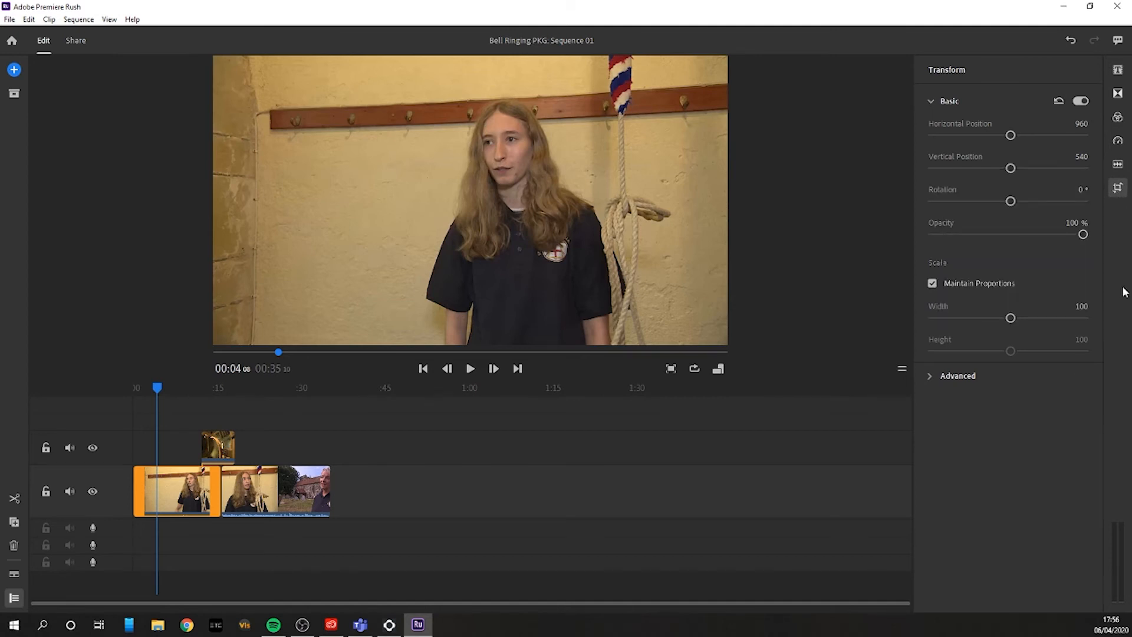
mouse_move(1010, 137)
left_mouse_down()
mouse_move(998, 135)
mouse_move(1010, 136)
left_mouse_up()
left_click_drag(1011, 202, 1009, 204)
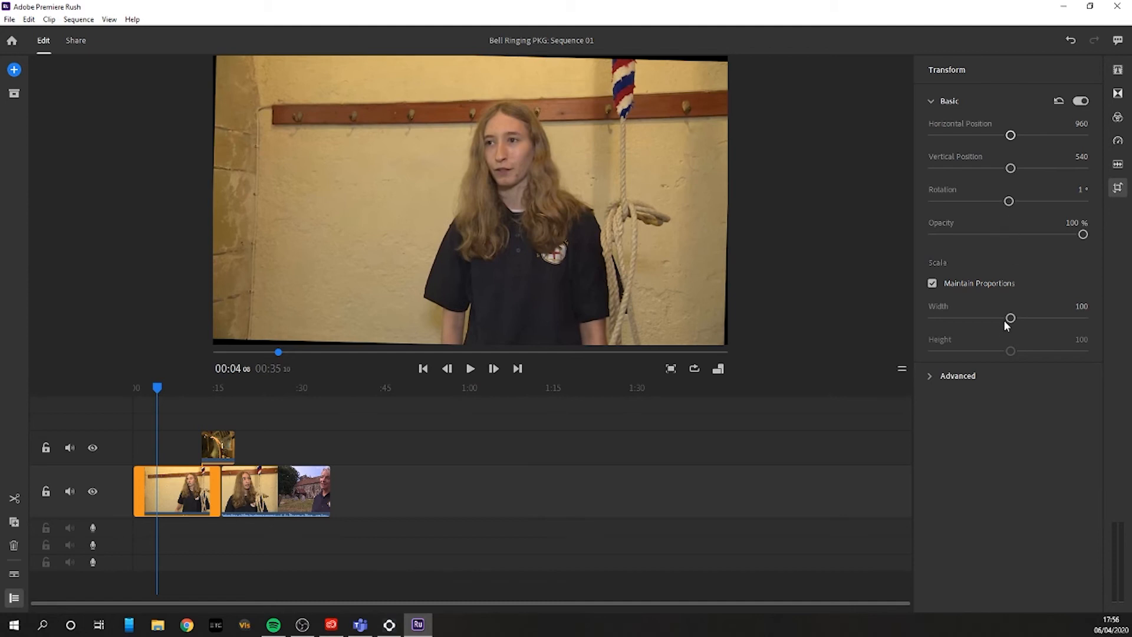
left_click_drag(1014, 315, 1014, 318)
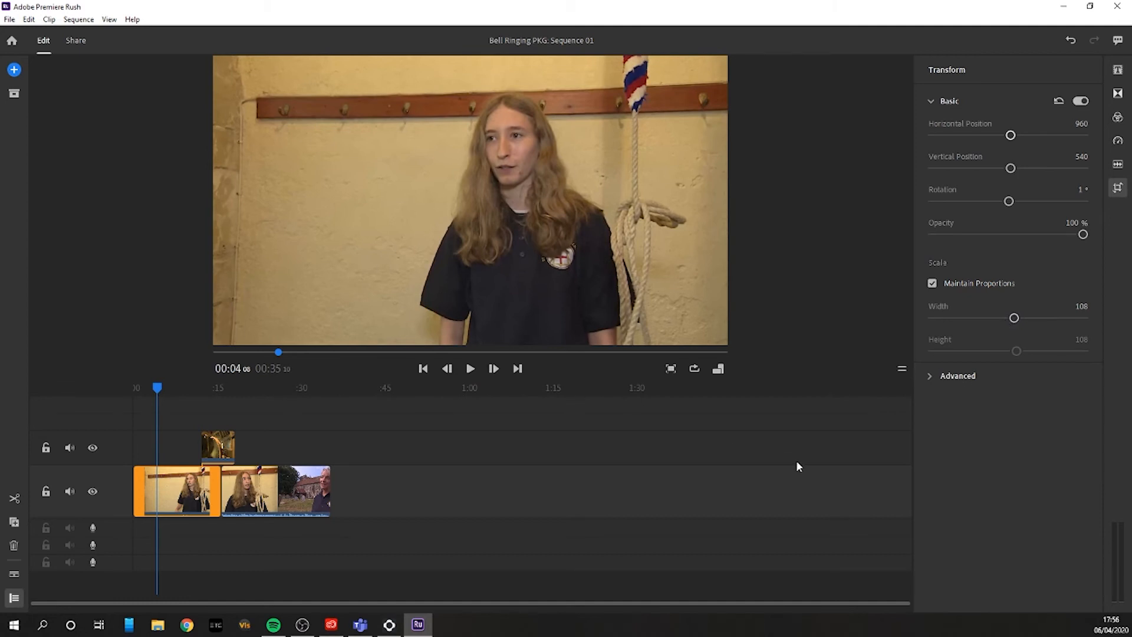
Step: Examine the first interview clip's advanced crop and edge feather options, and close the transform settings
left_click(934, 376)
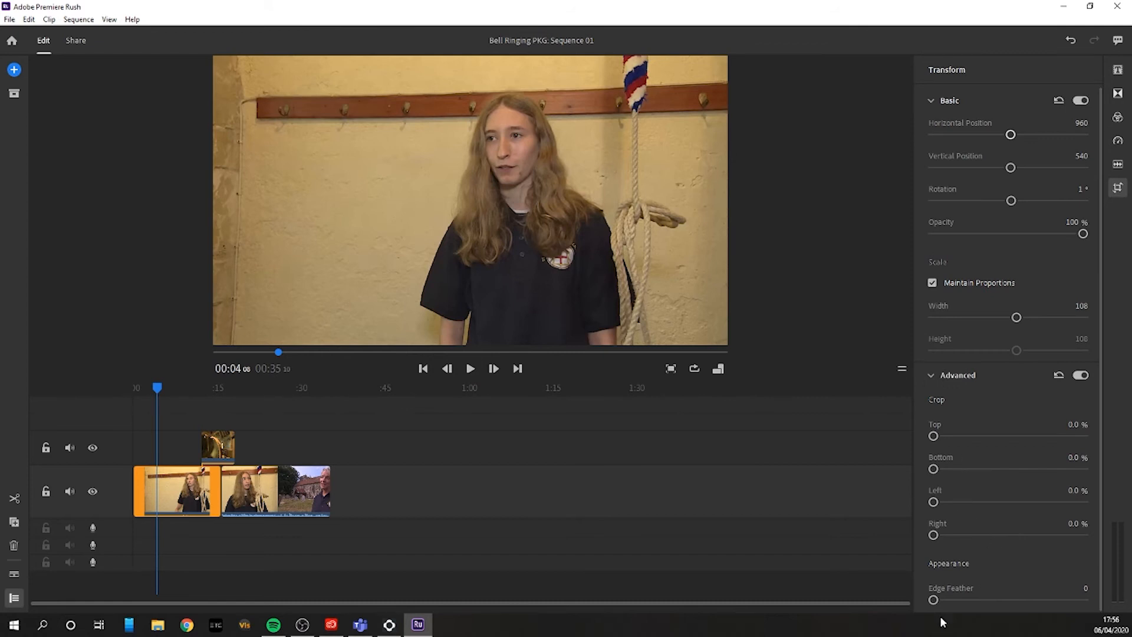
left_click_drag(933, 600, 857, 576)
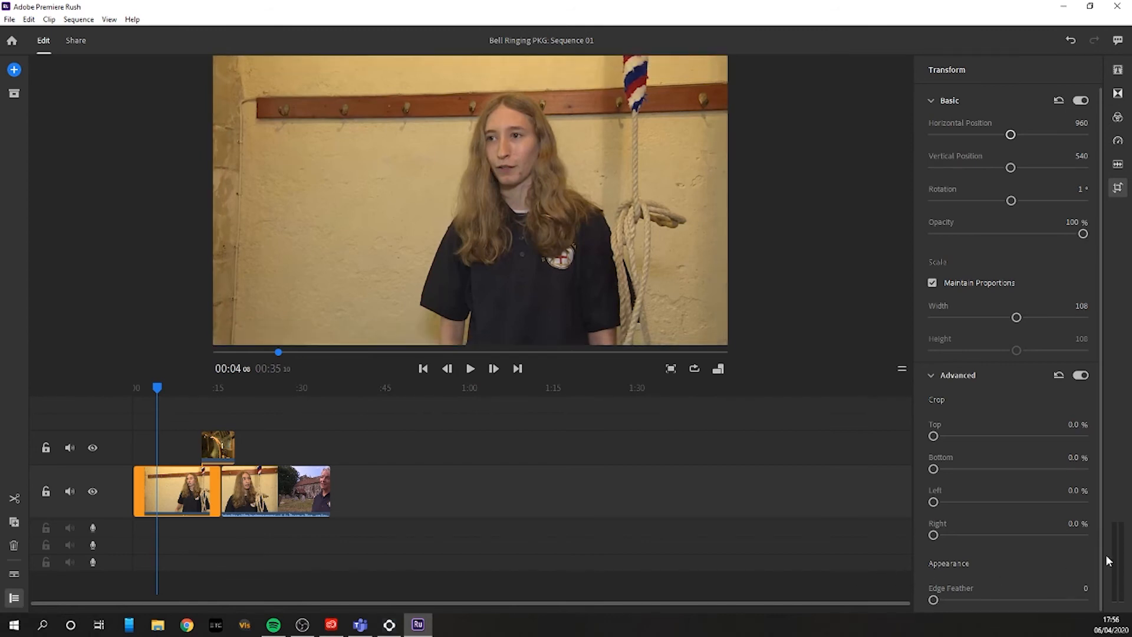
left_click(931, 376)
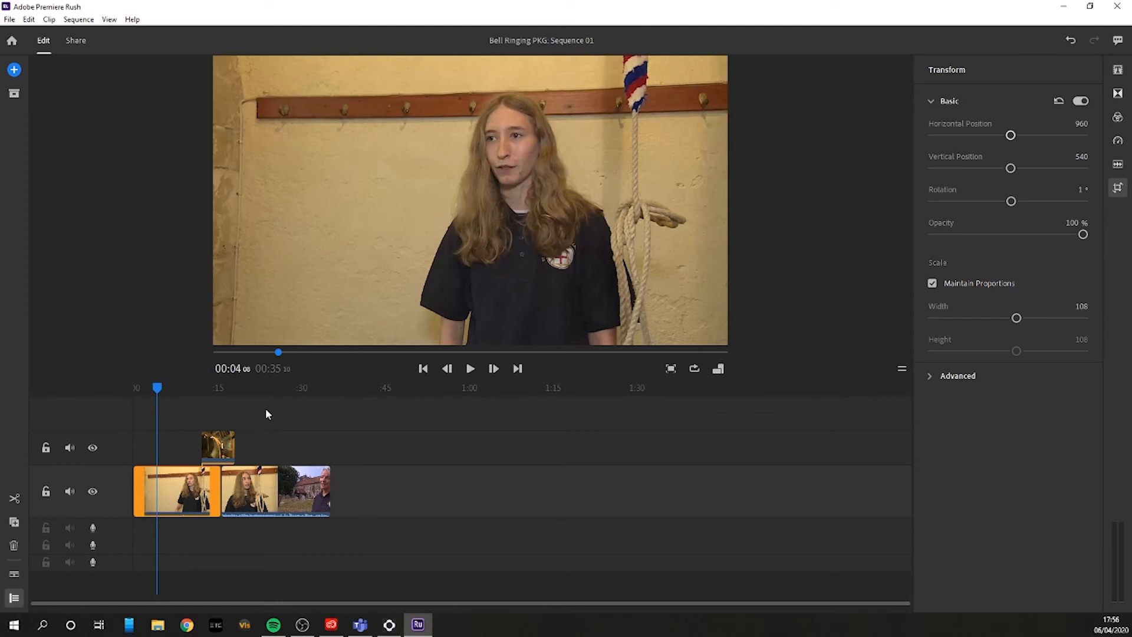
left_click(1119, 189)
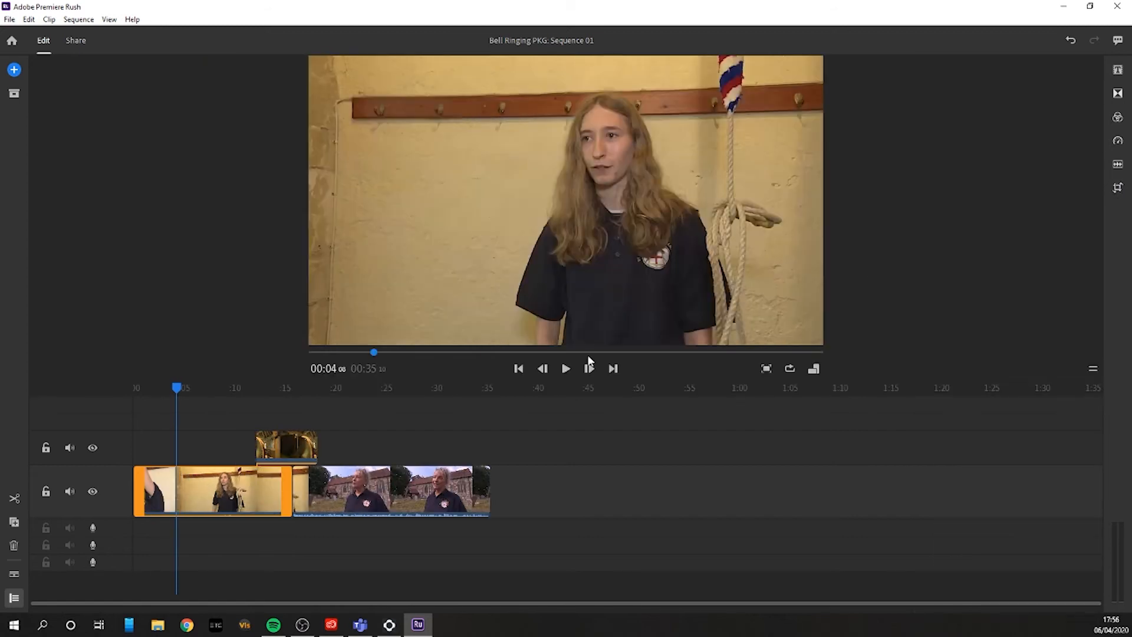
Step: Try adjusting the range speed of the bell overlay clip, and close the speed settings
left_click(266, 448)
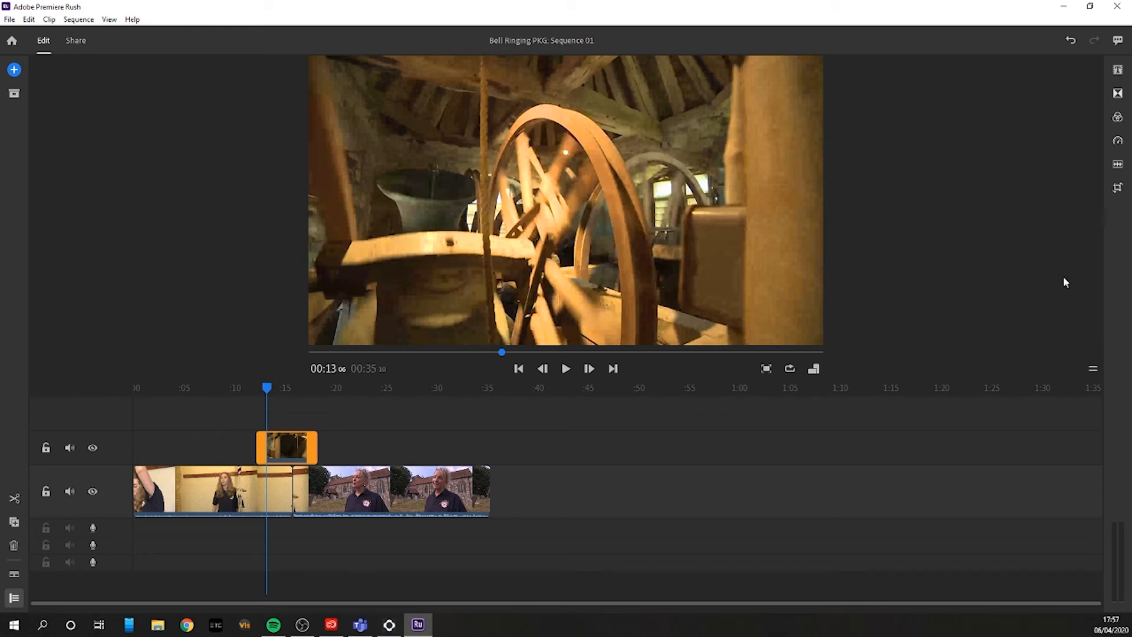
left_click(1118, 142)
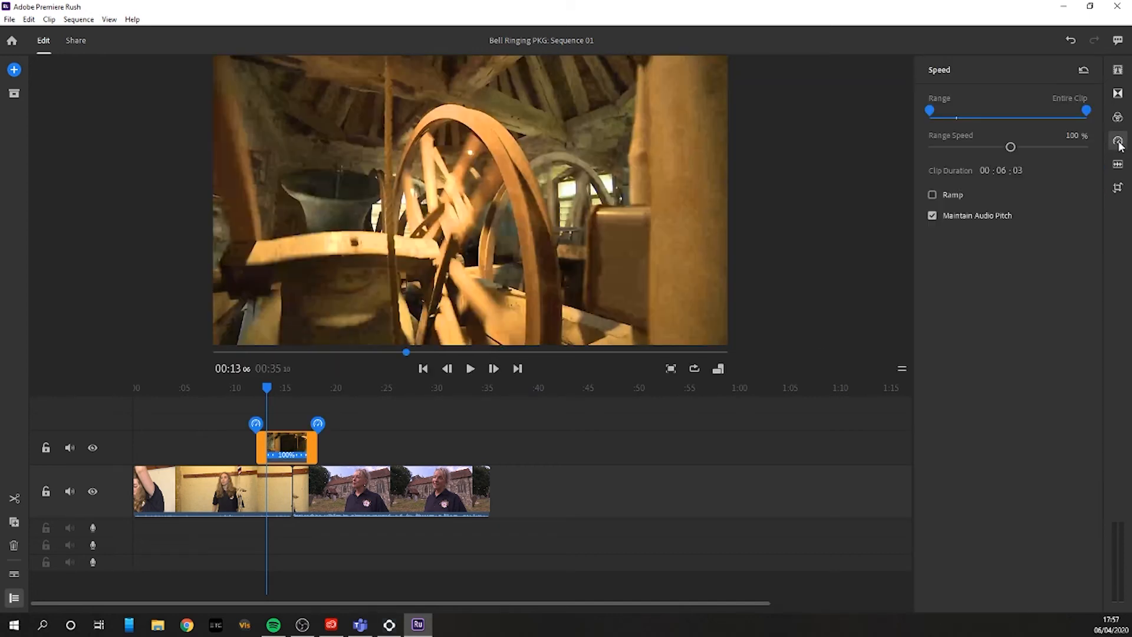
left_click(1009, 147)
mouse_move(1008, 147)
left_mouse_down()
mouse_move(985, 146)
mouse_move(1010, 147)
left_mouse_up()
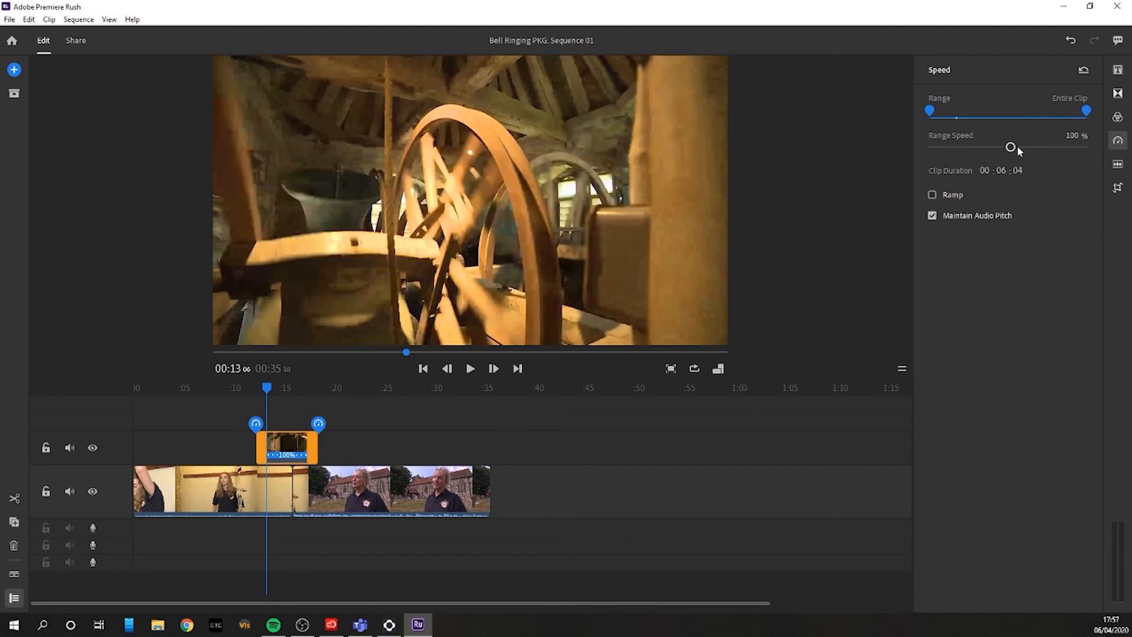
left_click(1120, 142)
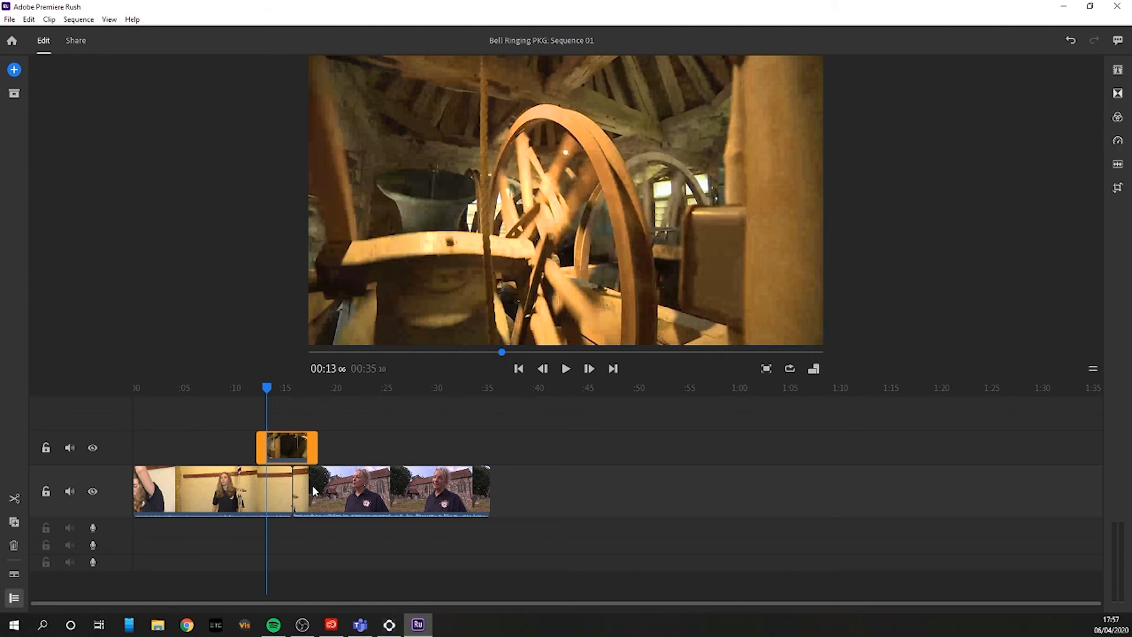
Step: Add a title at the start of the sequence and place it on a new track above the bell overlay
left_click_drag(269, 387, 98, 399)
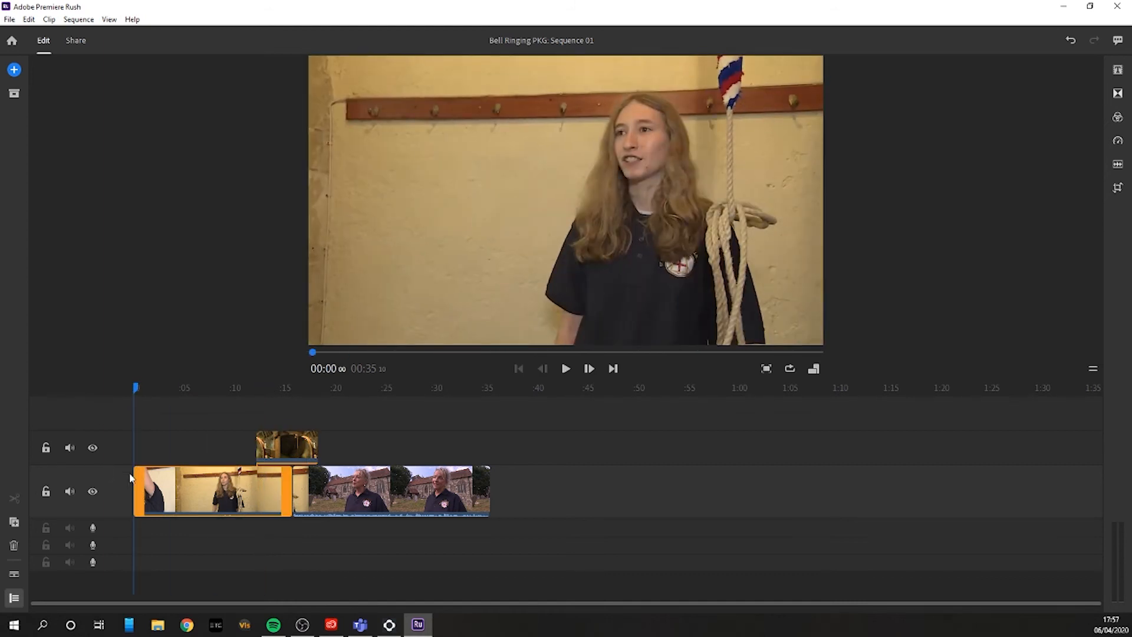
left_click(15, 70)
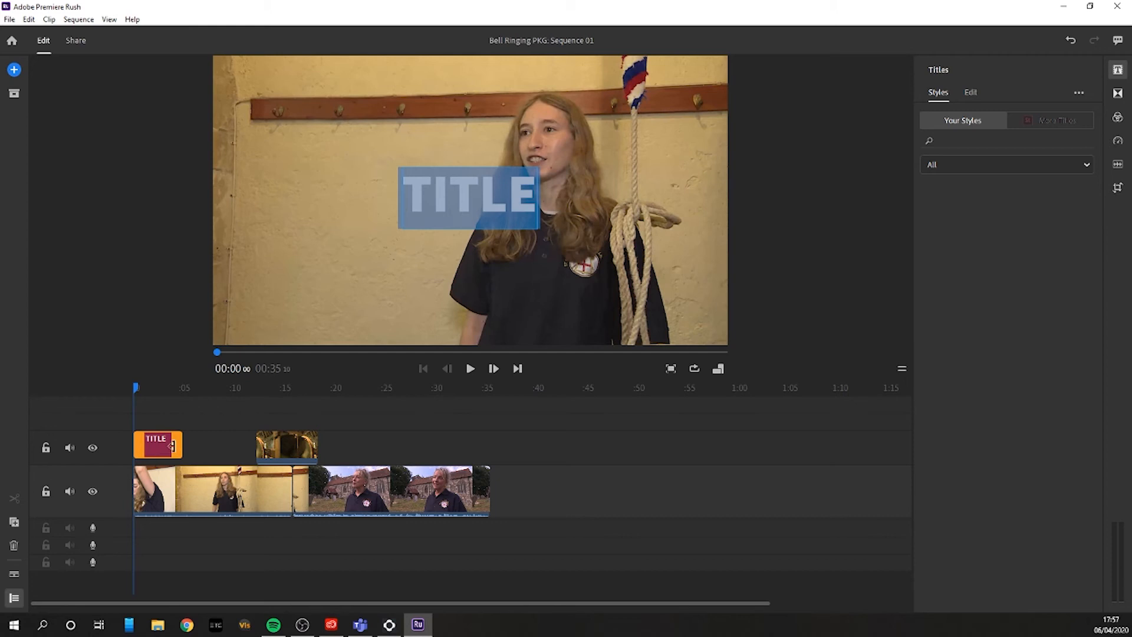
left_click(160, 432)
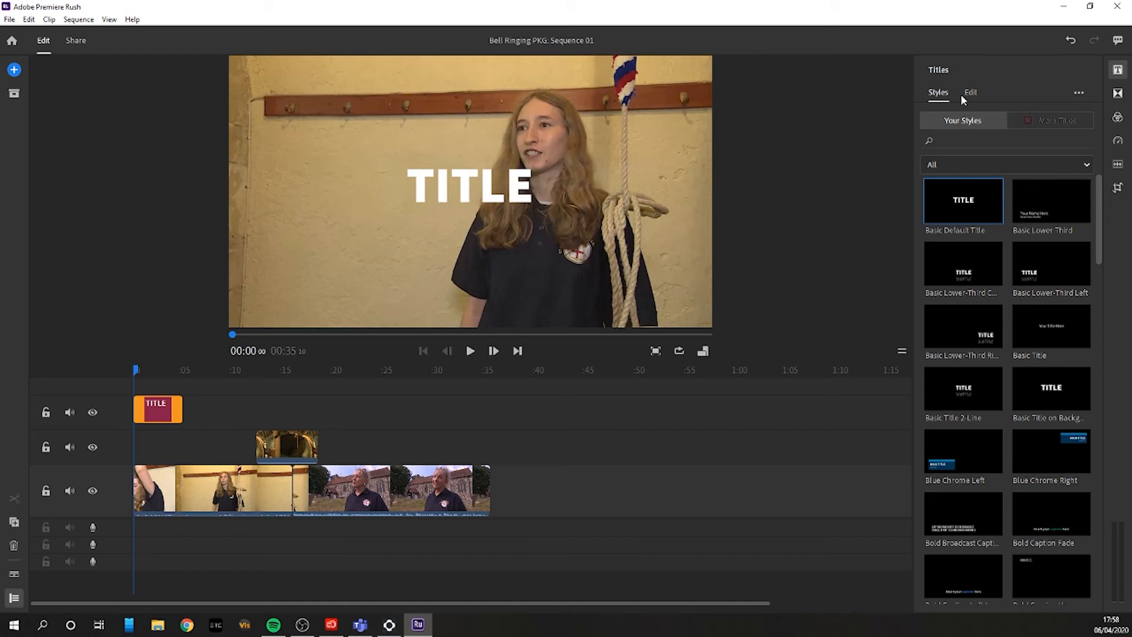
Step: Apply the second Classic Lower Third style to the title
scroll(1046, 317, "down", 7)
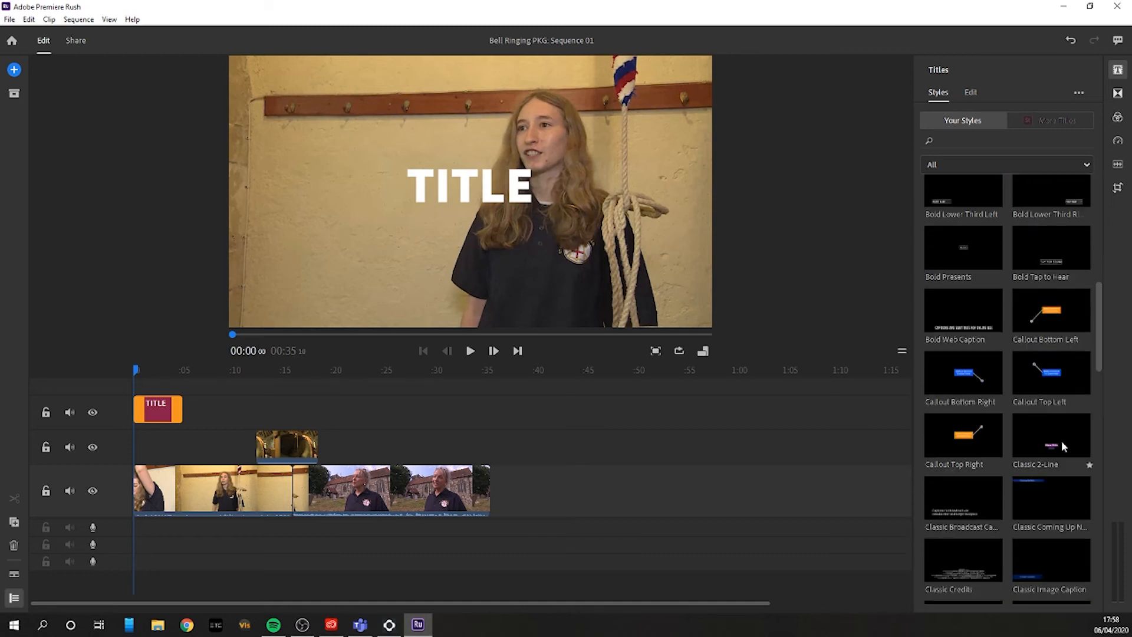
scroll(1063, 447, "down", 4)
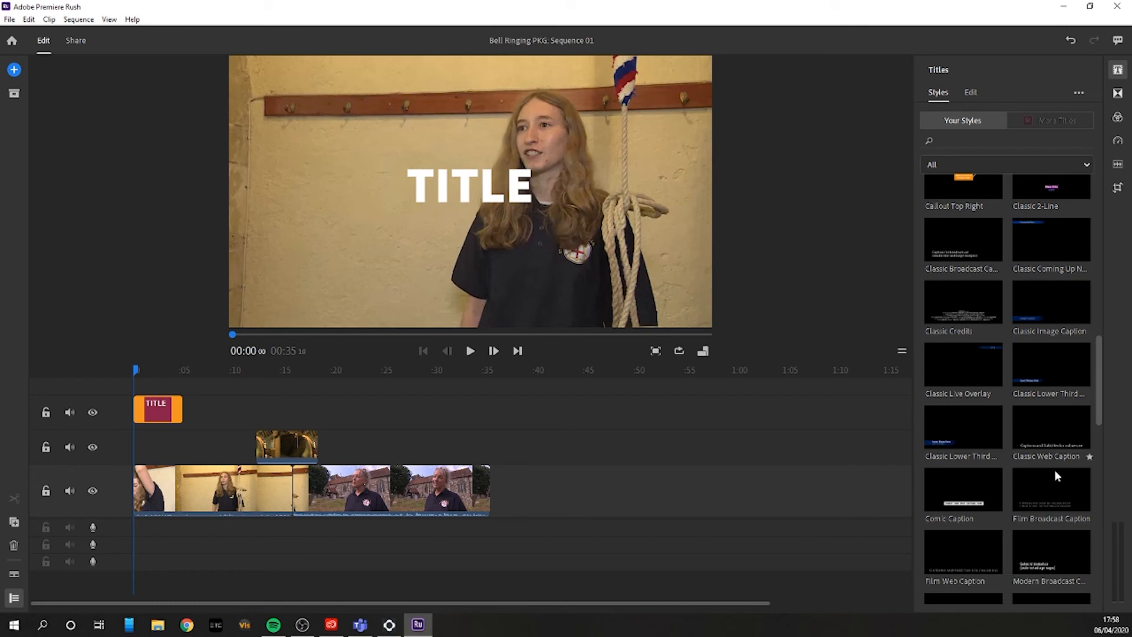
left_click(957, 426)
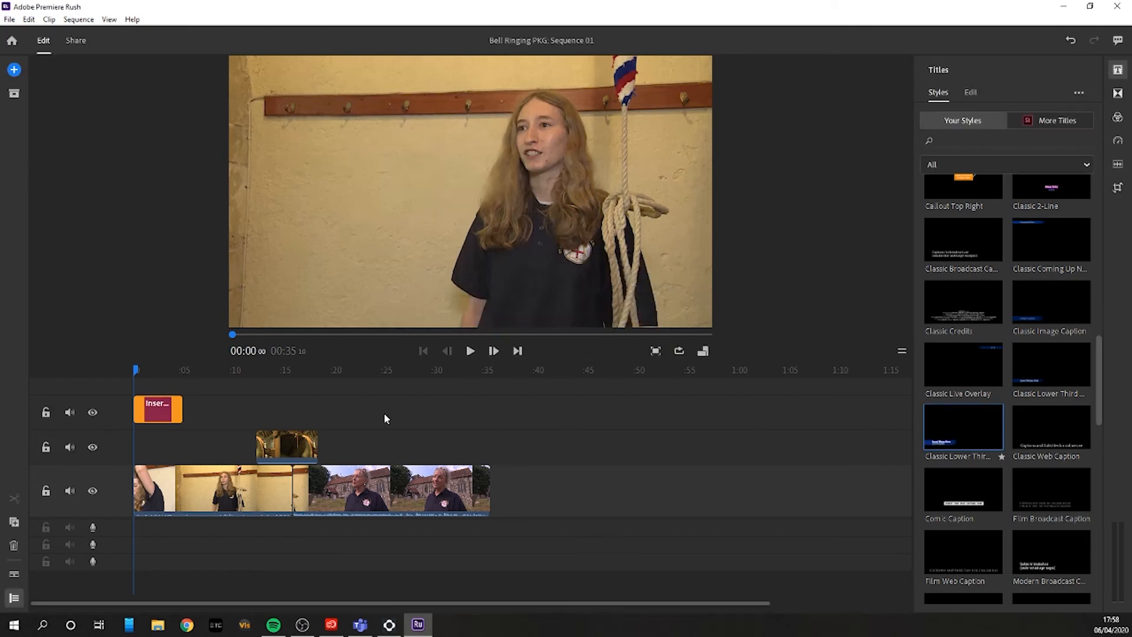
Step: Fill in the lower third around 00:01 with the interviewee's full name and the title line CTD
left_click_drag(136, 373, 145, 371)
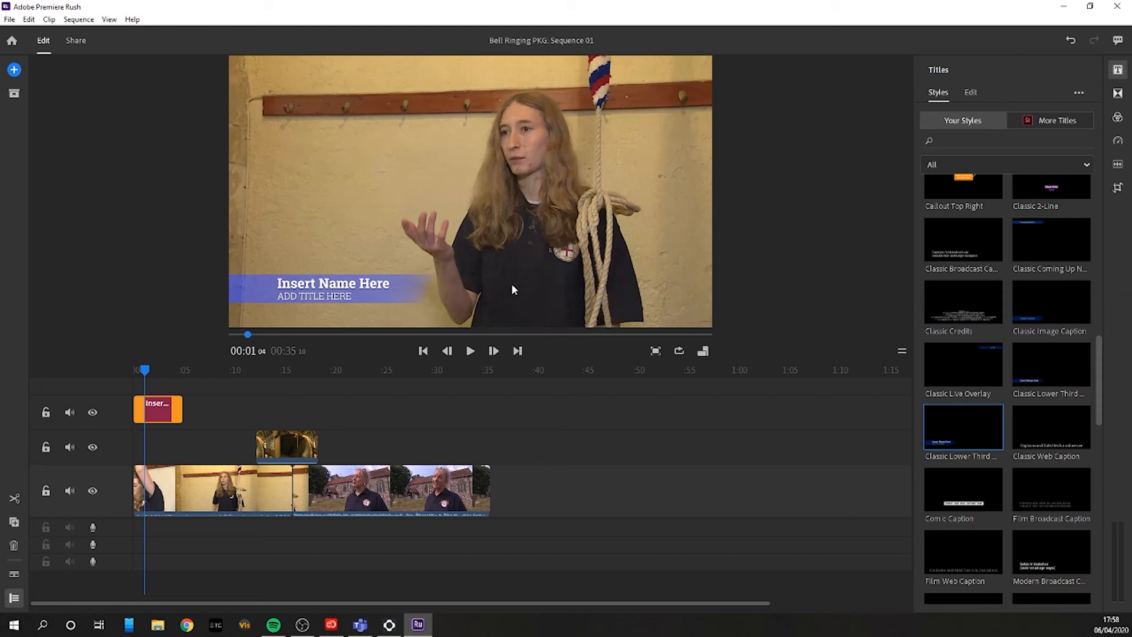
double_click(304, 286)
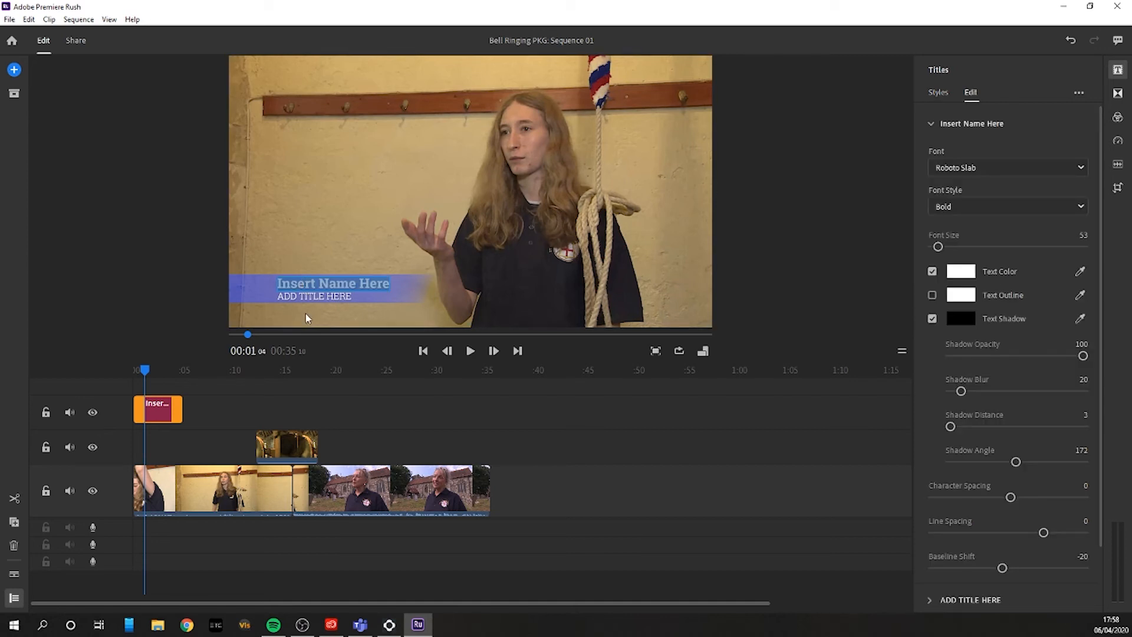
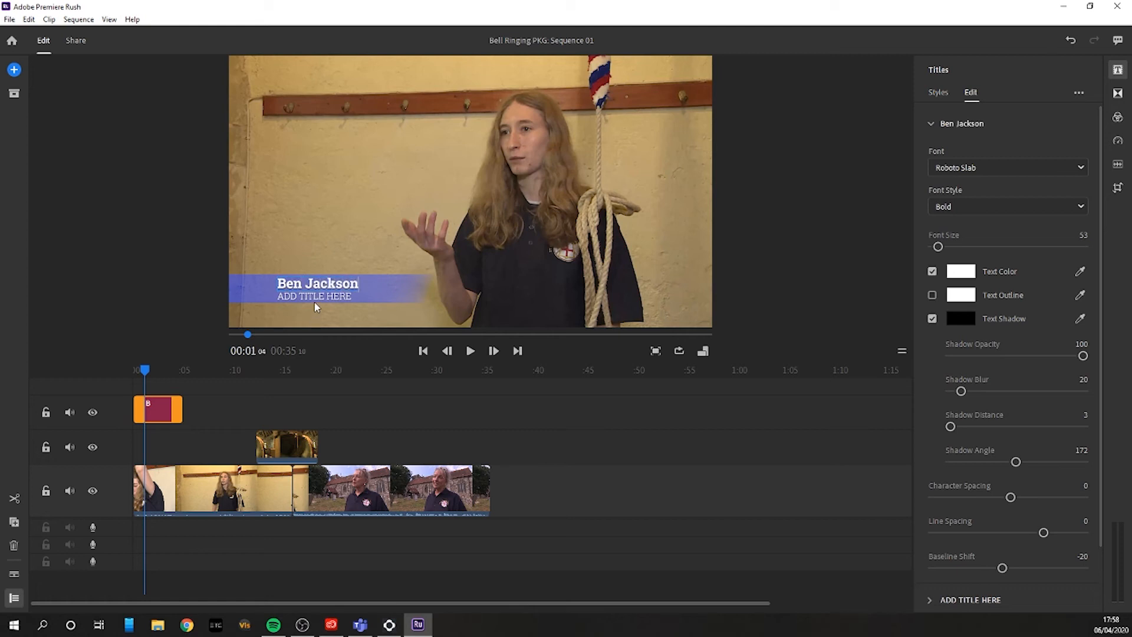
left_click(314, 296)
double_click(315, 296)
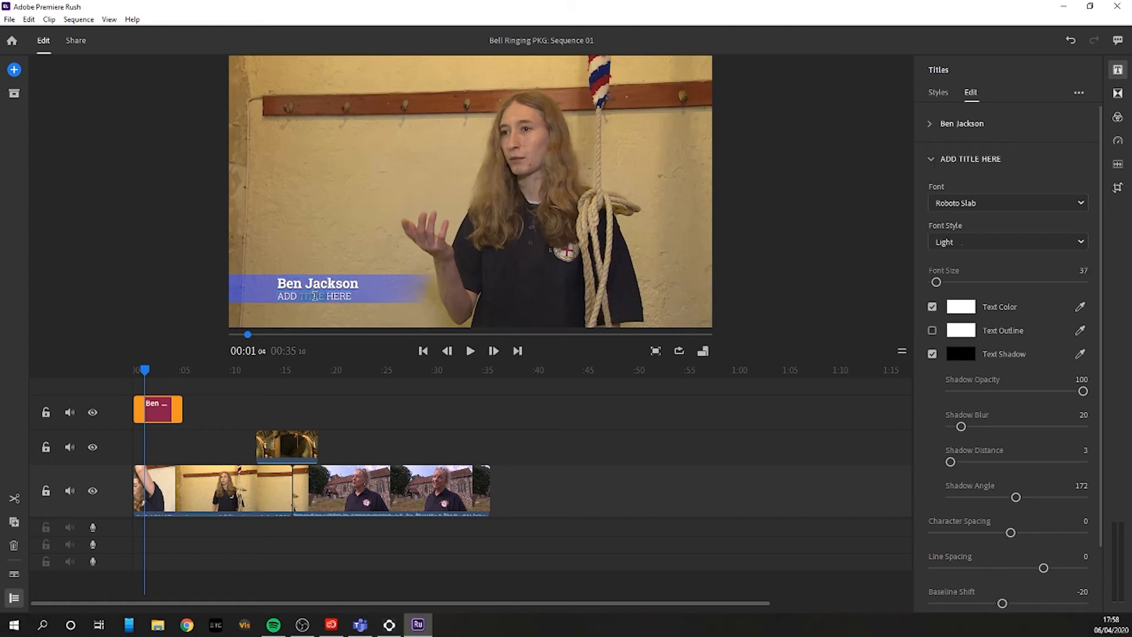
triple_click(315, 296)
type("CTD")
Step: Look over the lower third's text formatting and template options, and return the playhead to the start of the sequence
scroll(1012, 327, "down", 3)
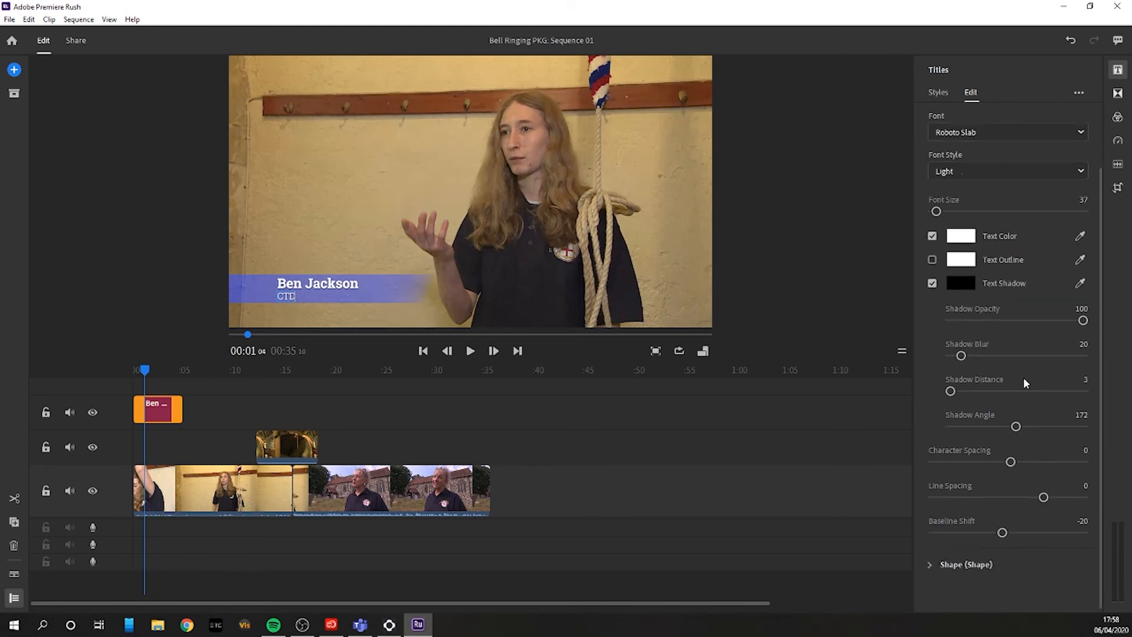
scroll(1024, 319, "up", 3)
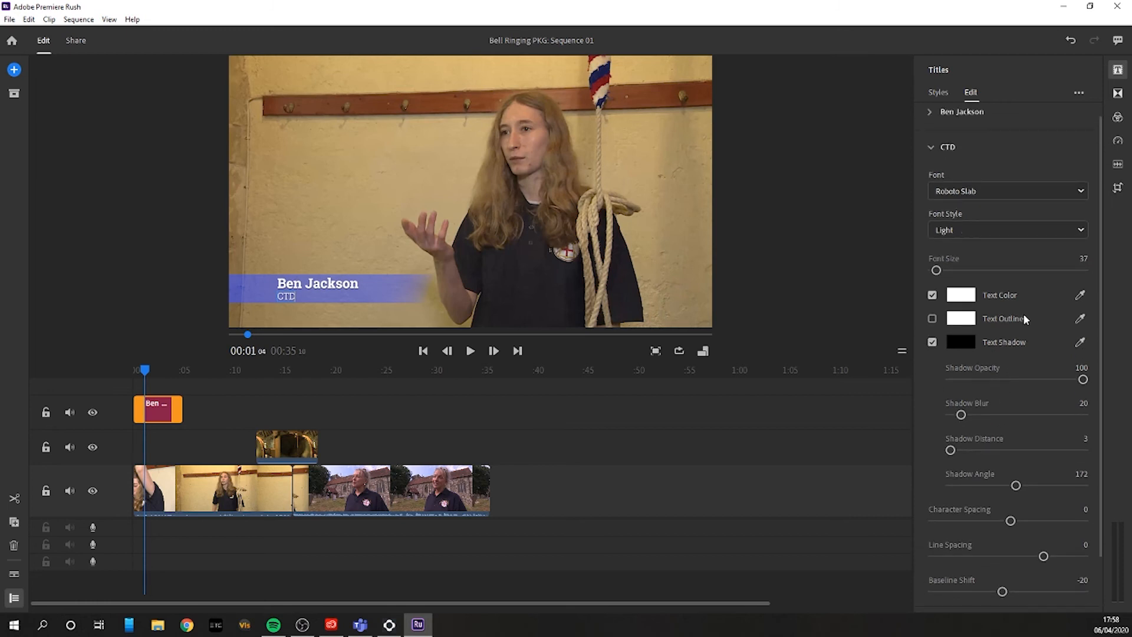
left_click(966, 116)
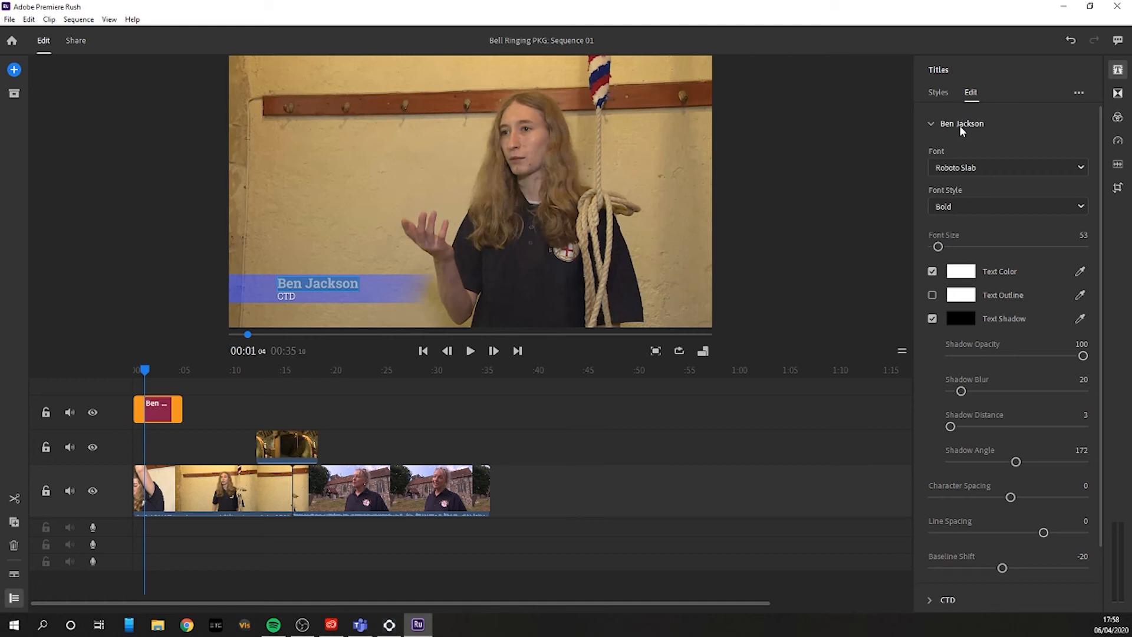
left_click(960, 125)
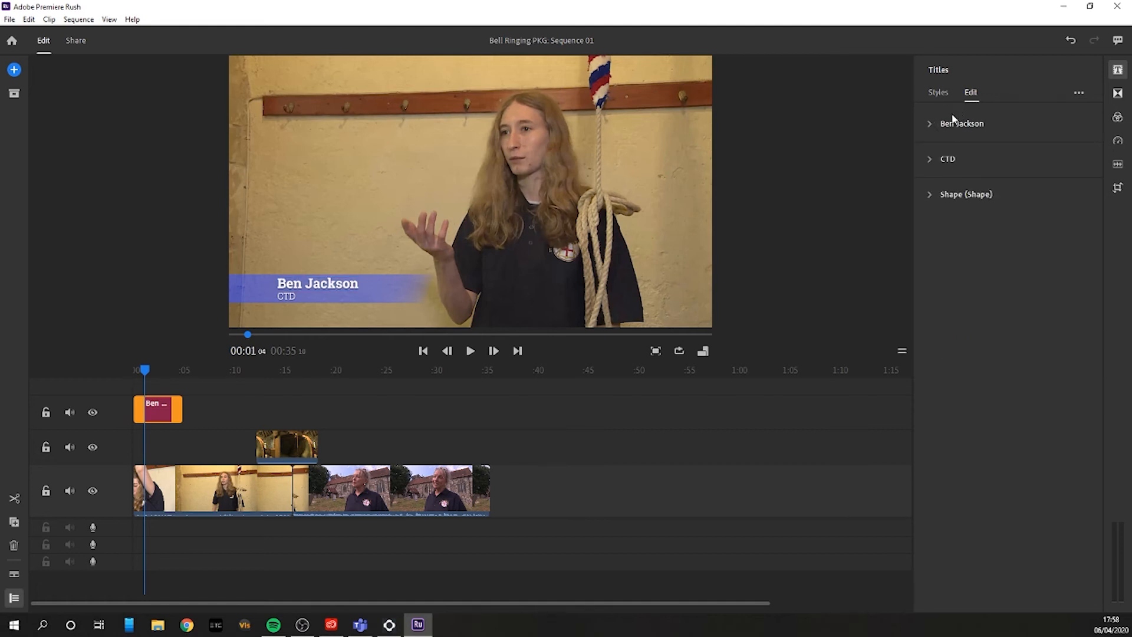
left_click(1078, 92)
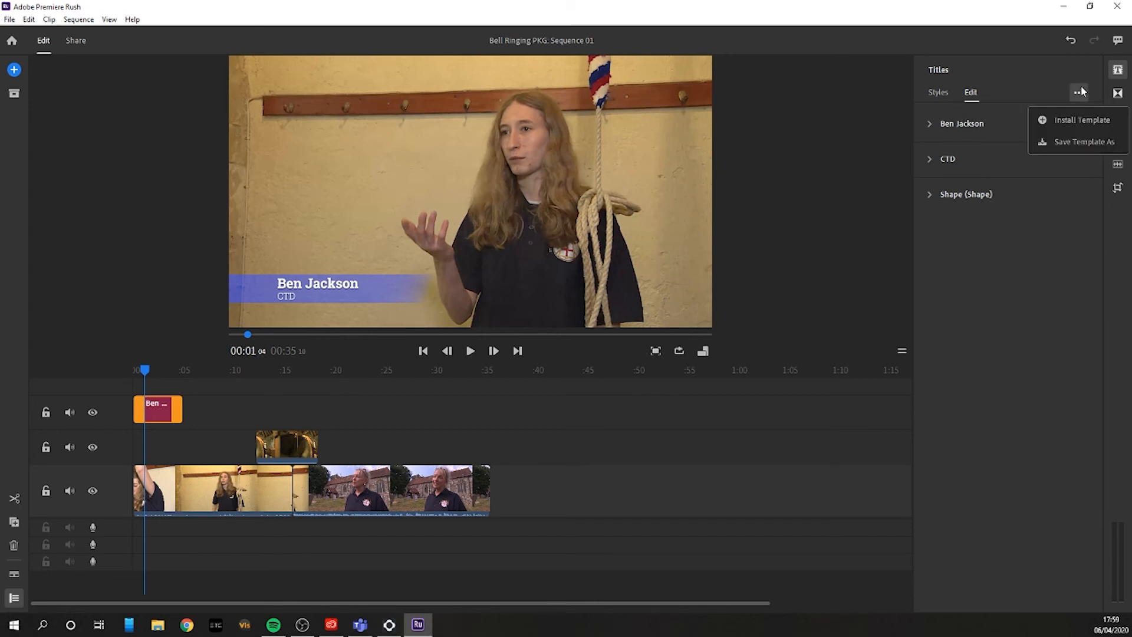
left_click(1068, 79)
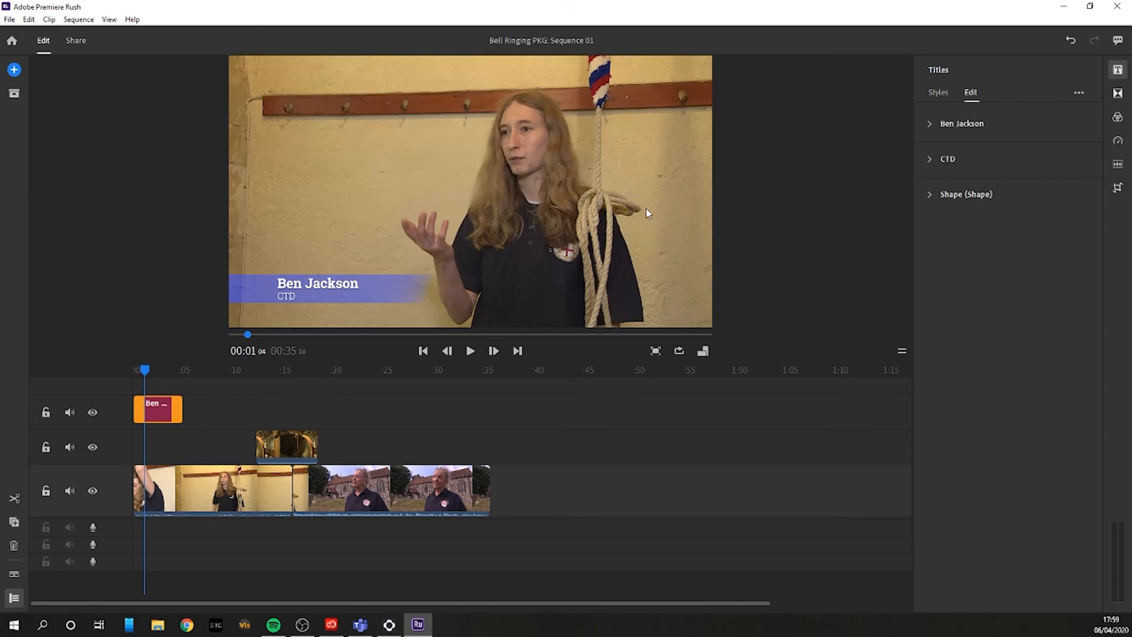
left_click_drag(140, 368, 110, 365)
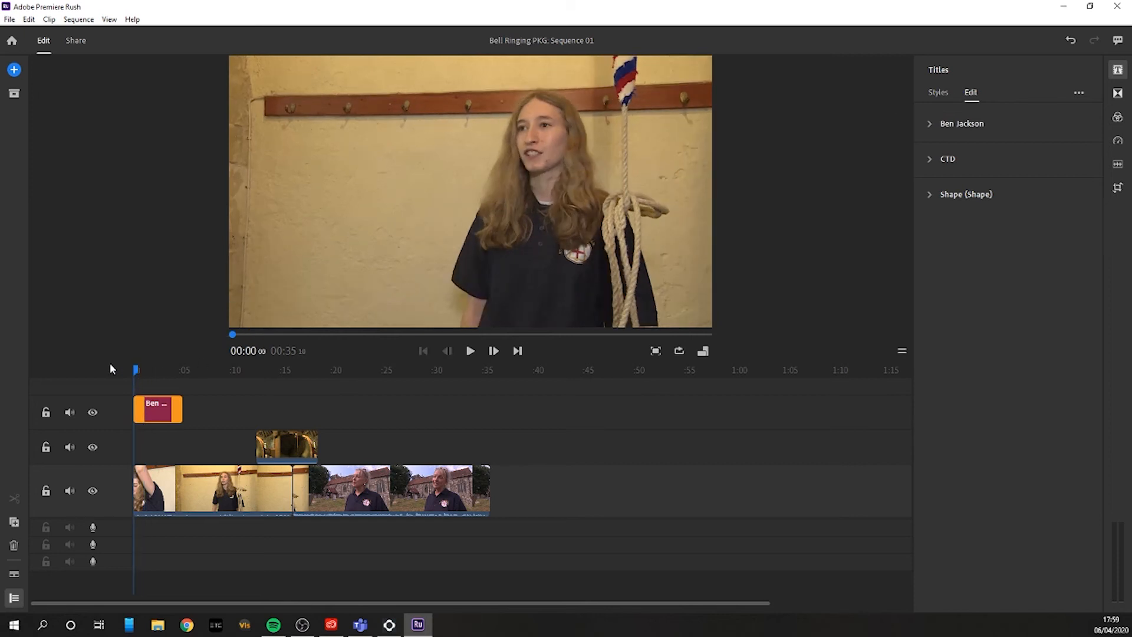
Step: Play the sequence through the opening lower third and trim the end of that title slightly shorter
key("space")
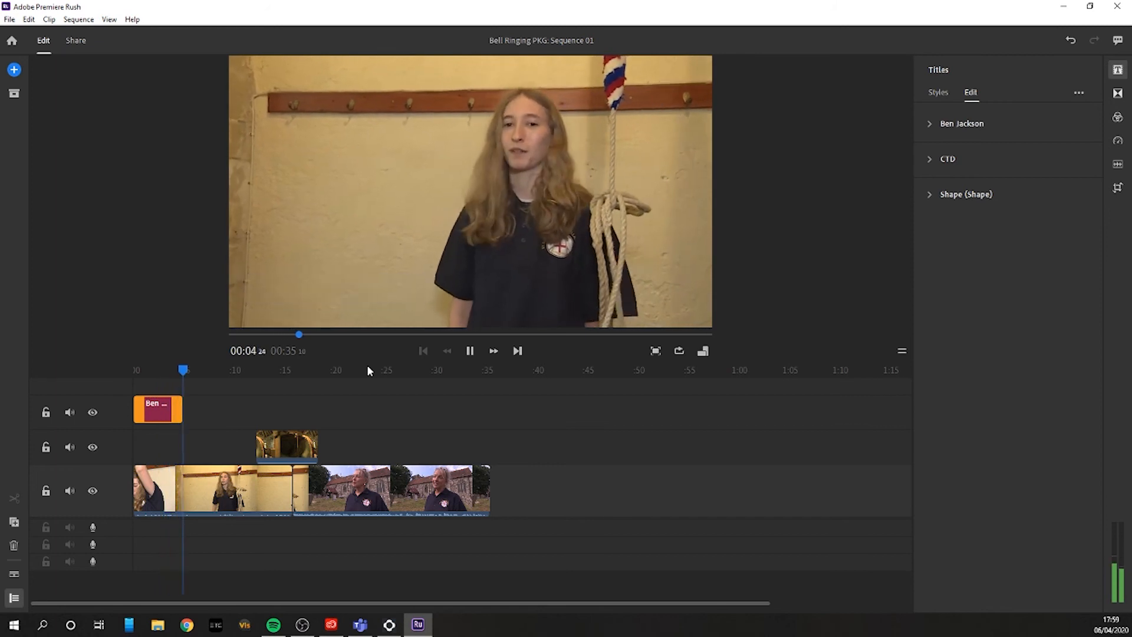
key("space")
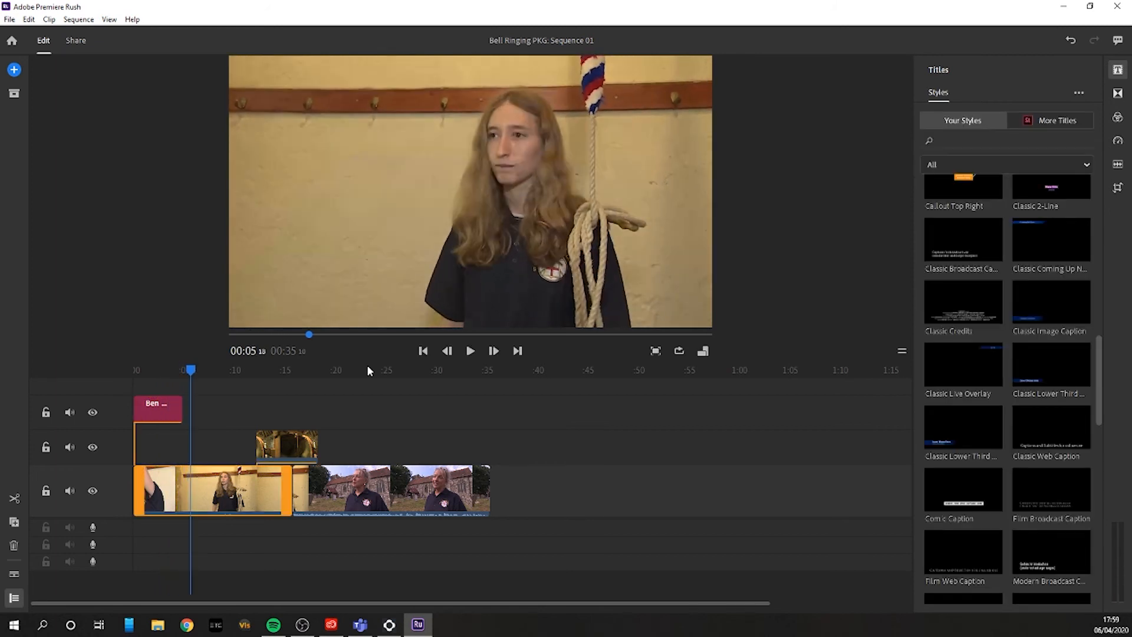
left_click(155, 410)
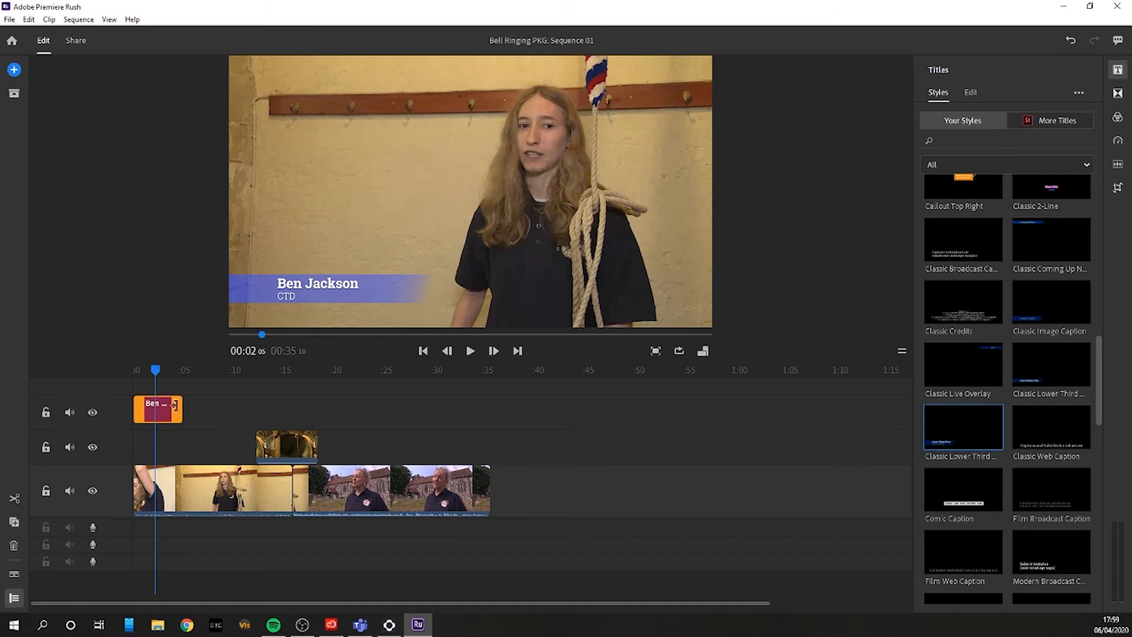
mouse_move(177, 404)
left_mouse_down()
mouse_move(331, 407)
mouse_move(175, 416)
left_mouse_up()
Step: Add a new title over the second interview clip at about 00:18, just past the bell overlay
left_click_drag(209, 369, 326, 373)
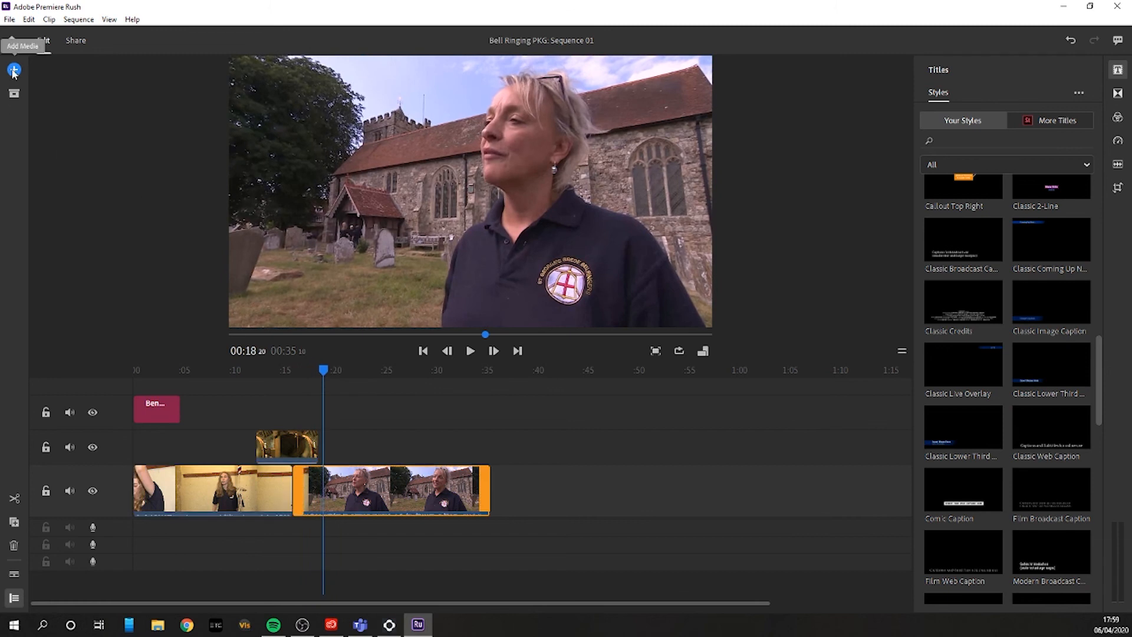
right_click(162, 413)
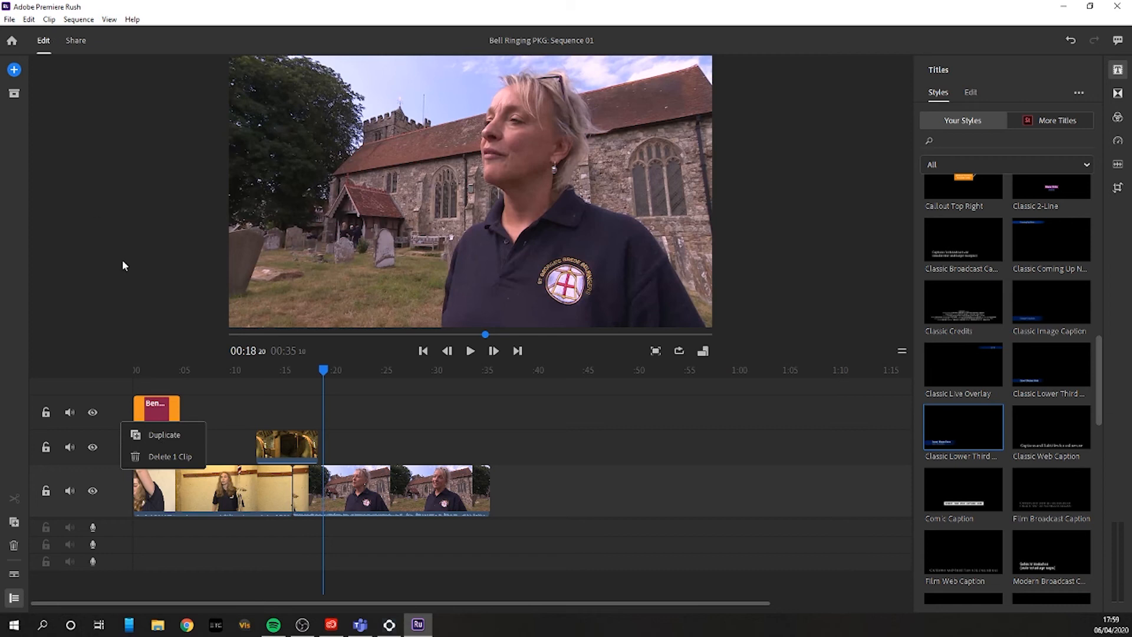
left_click(14, 71)
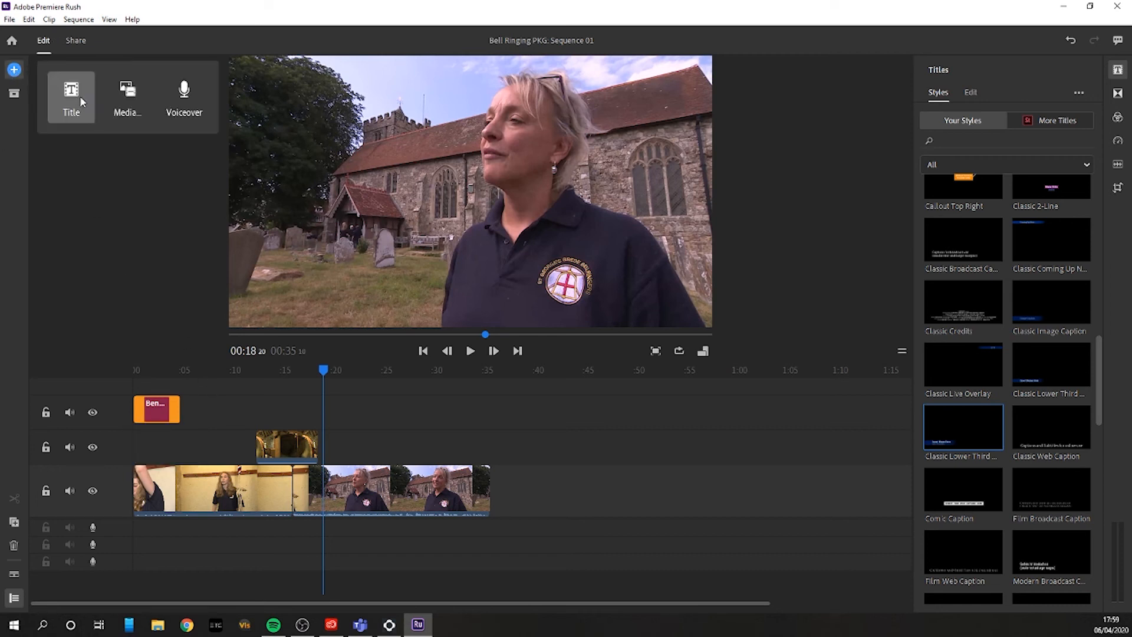
left_click(68, 97)
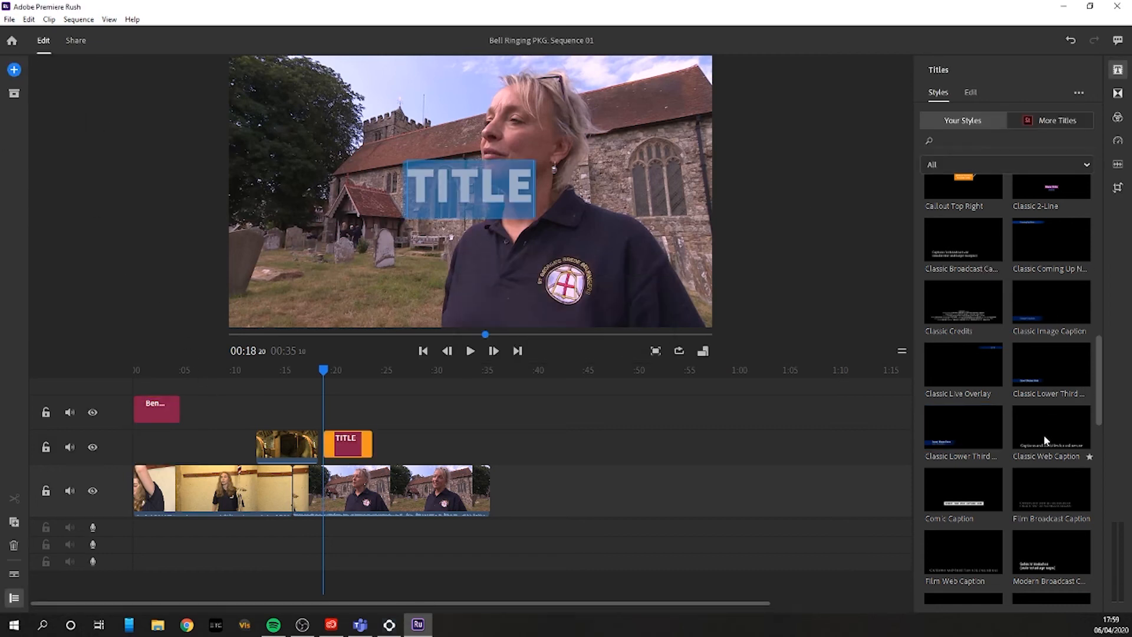
Step: Apply the second Classic Lower Third style to the new title and move it up to the first lower third's track
scroll(1002, 389, "down", 4)
left_click(967, 182)
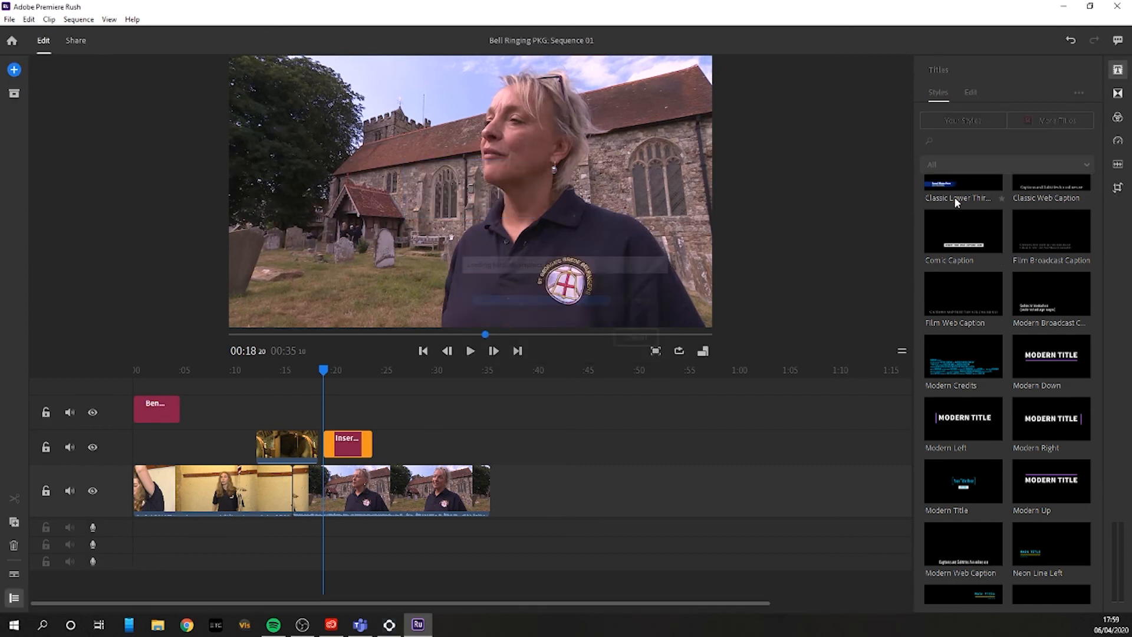
left_click_drag(350, 443, 354, 419)
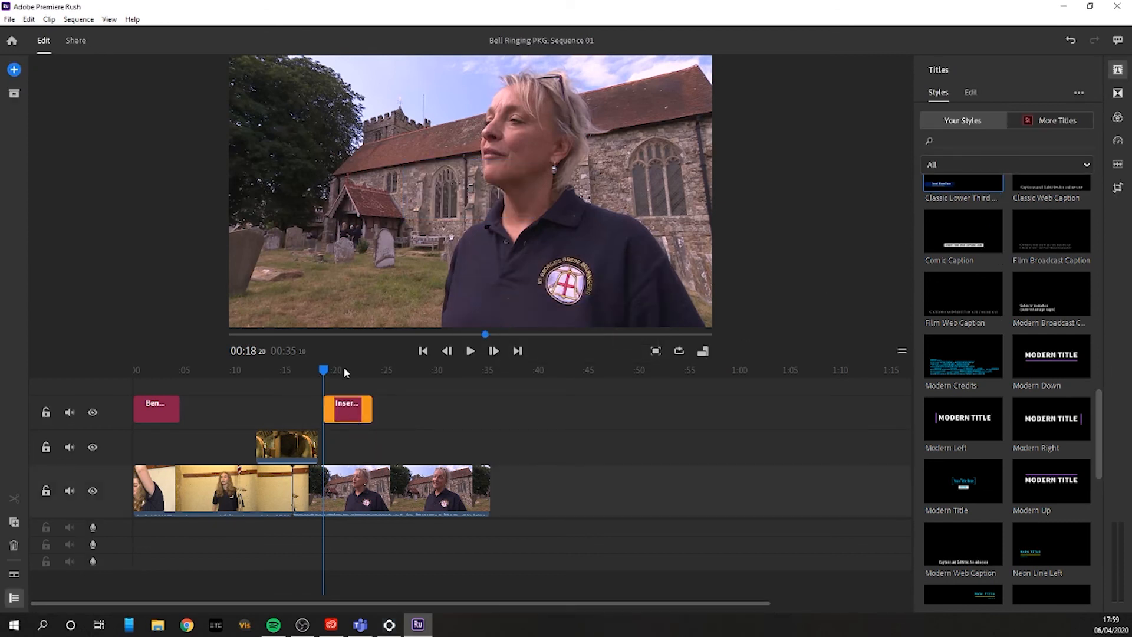
Step: Fill in the second lower third around 00:21 with the interviewee's full name and the title line Tech Intern
left_click_drag(327, 377, 347, 369)
double_click(329, 285)
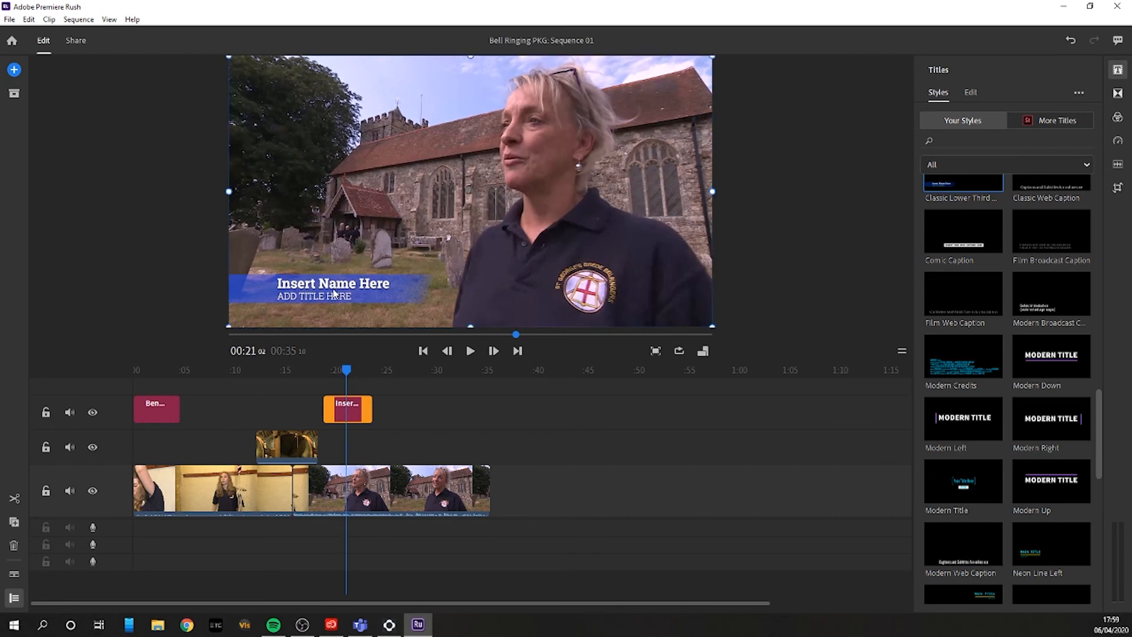
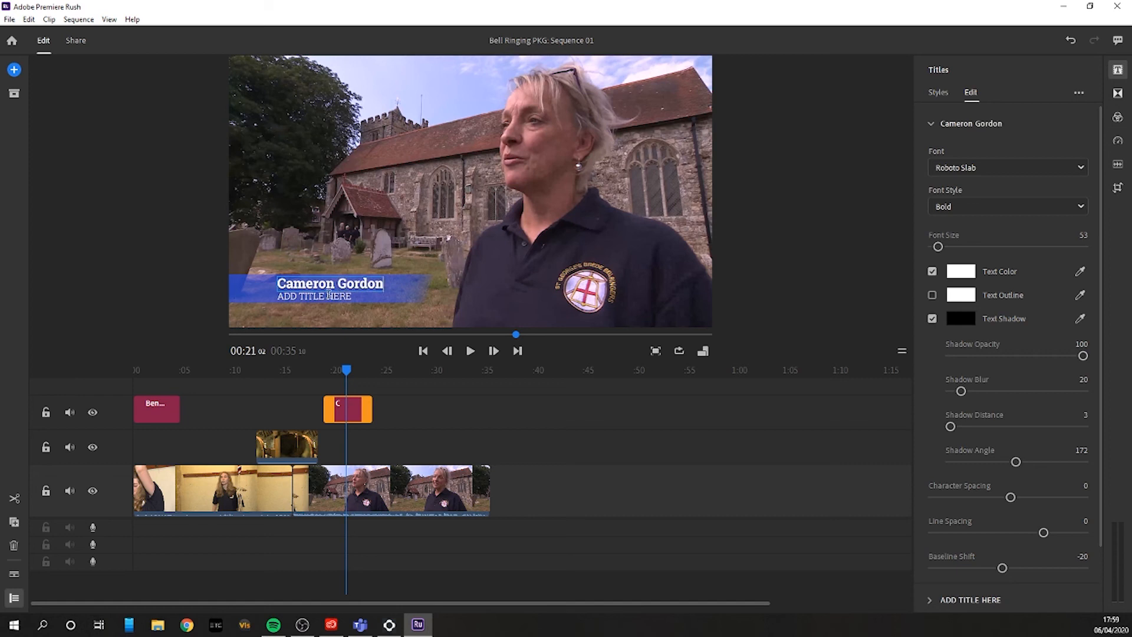
left_click(328, 295)
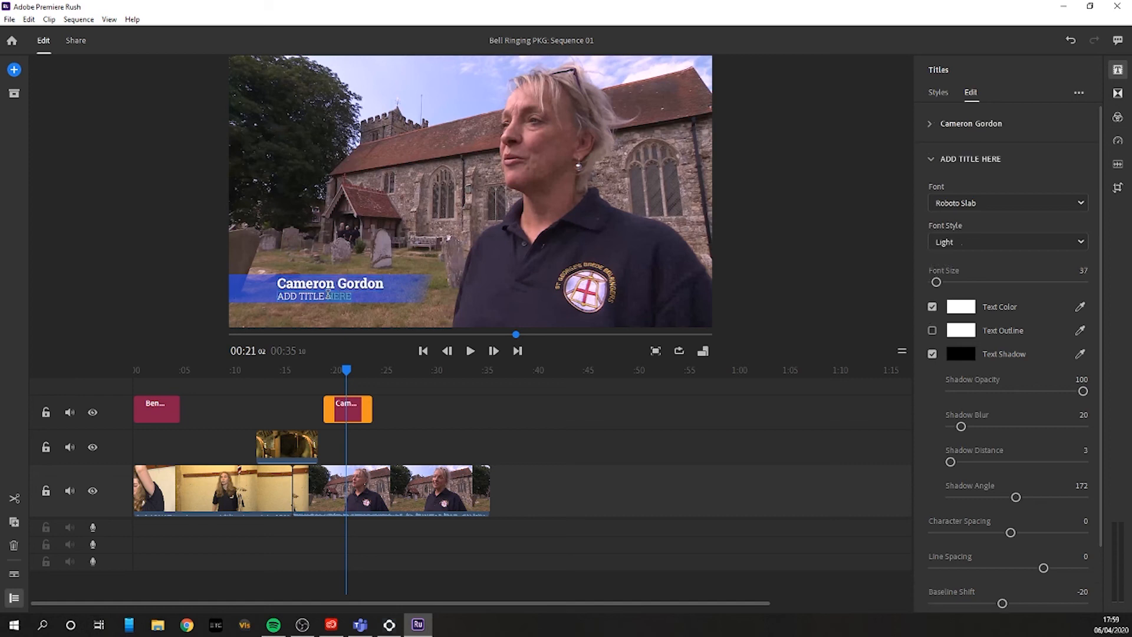
key("ctrl+a")
type("Te")
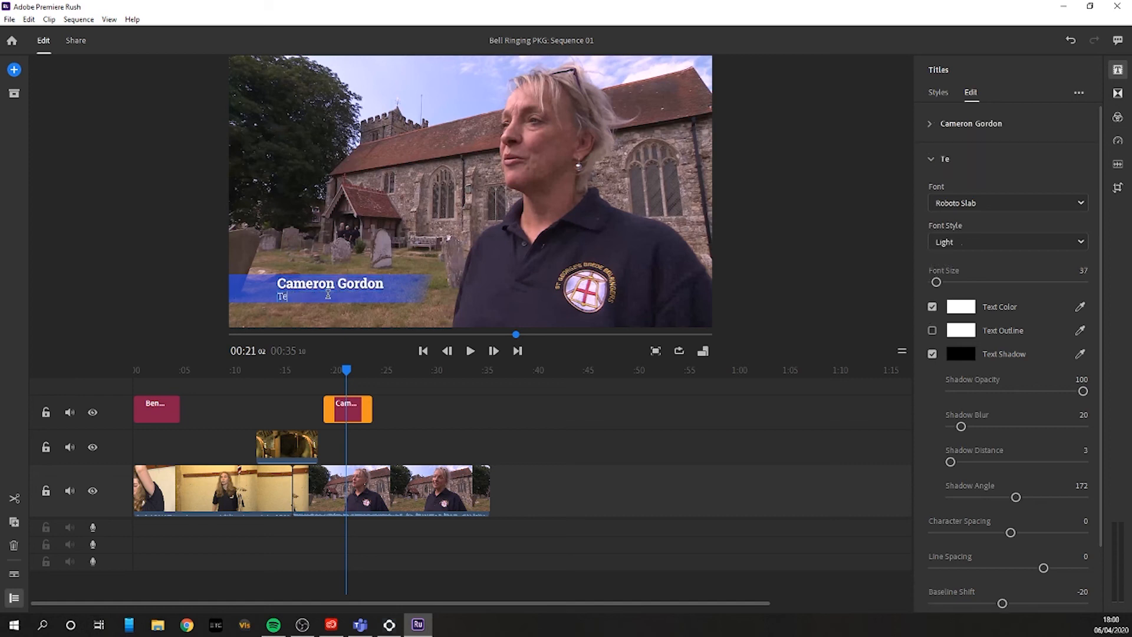
type("ch intern")
key("BackSpace")
key("BackSpace")
type("n")
key("BackSpace")
type("Intern")
Step: Check the completed second lower third and scrub through the sequence to its end
left_click(415, 403)
left_click(354, 370)
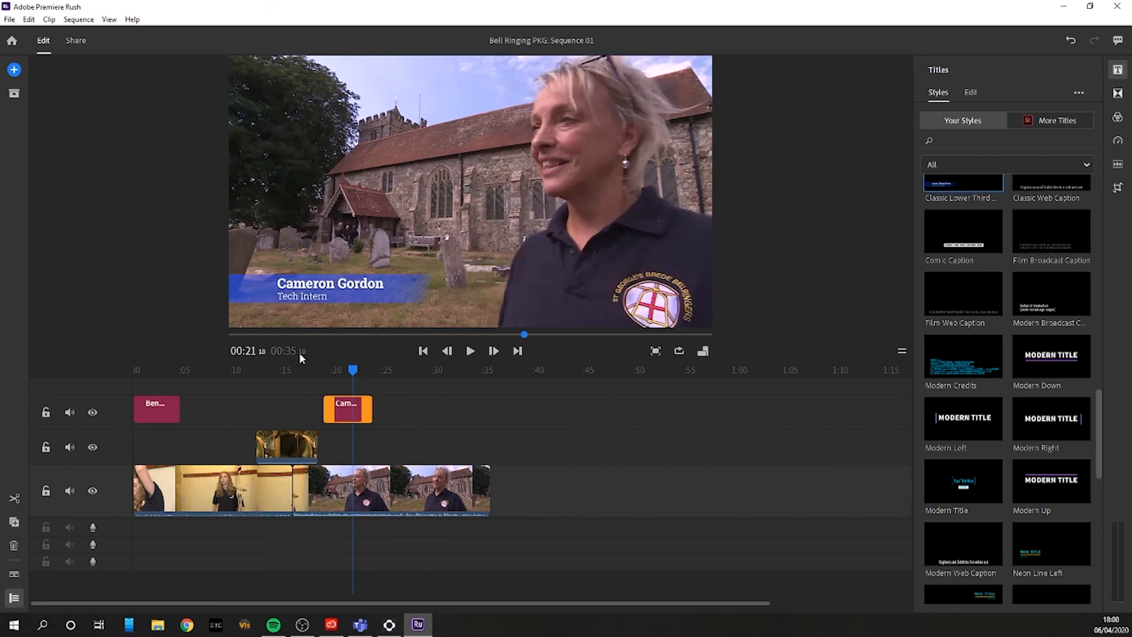
left_click_drag(254, 370, 503, 374)
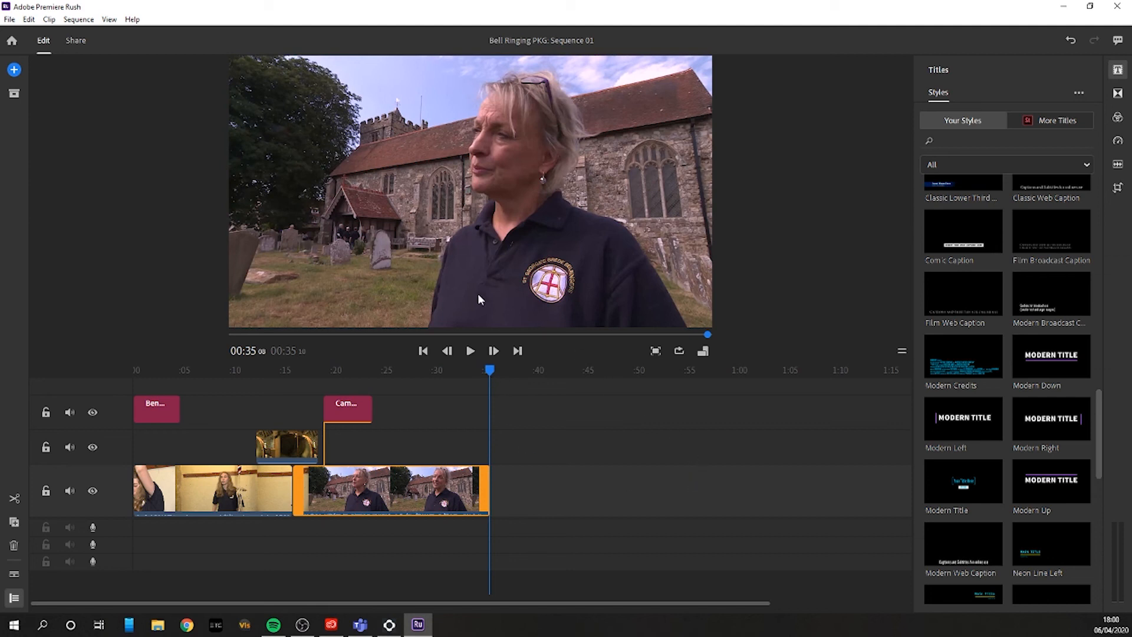
Step: Open the sequence's export settings and name the local file Bellringing EDIT 1
left_click(76, 41)
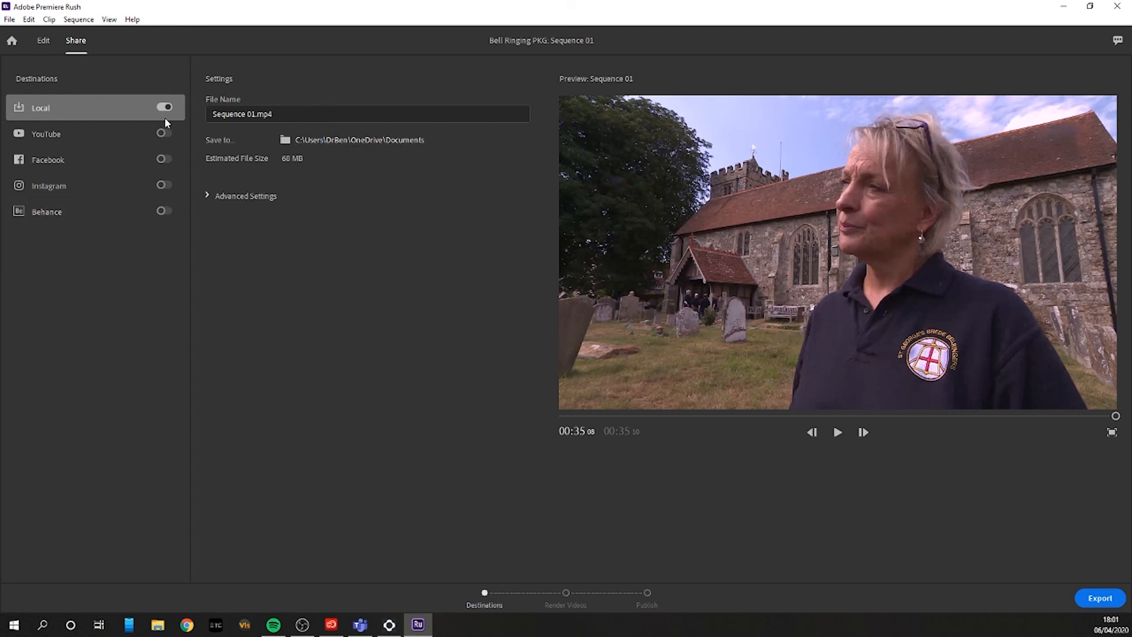
left_click(299, 112)
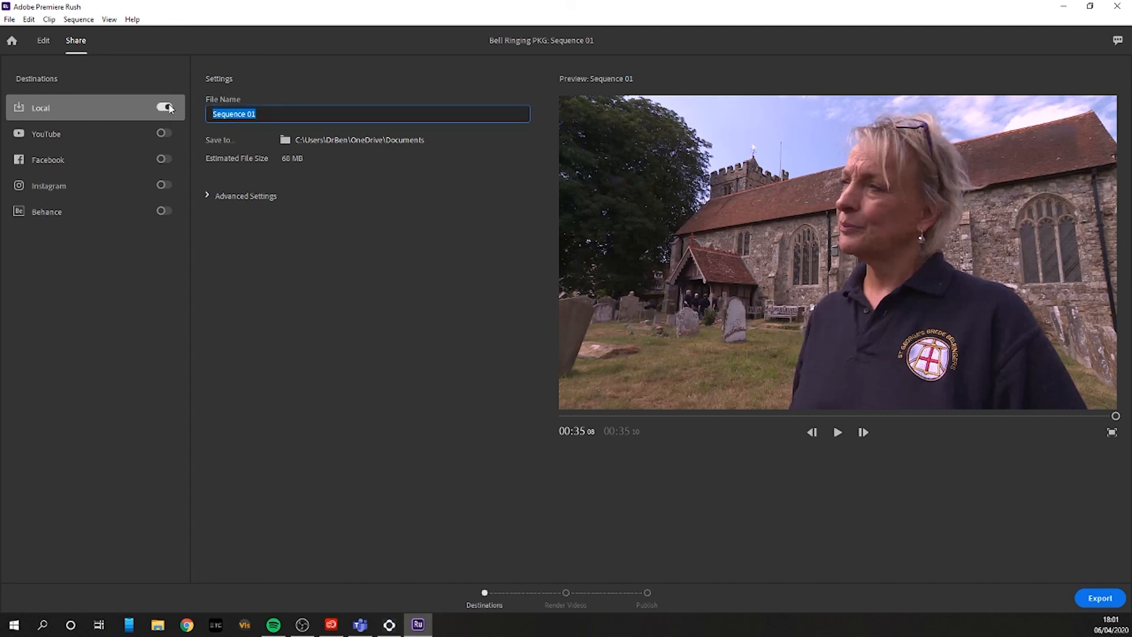
type("Bellringing EDIT 1")
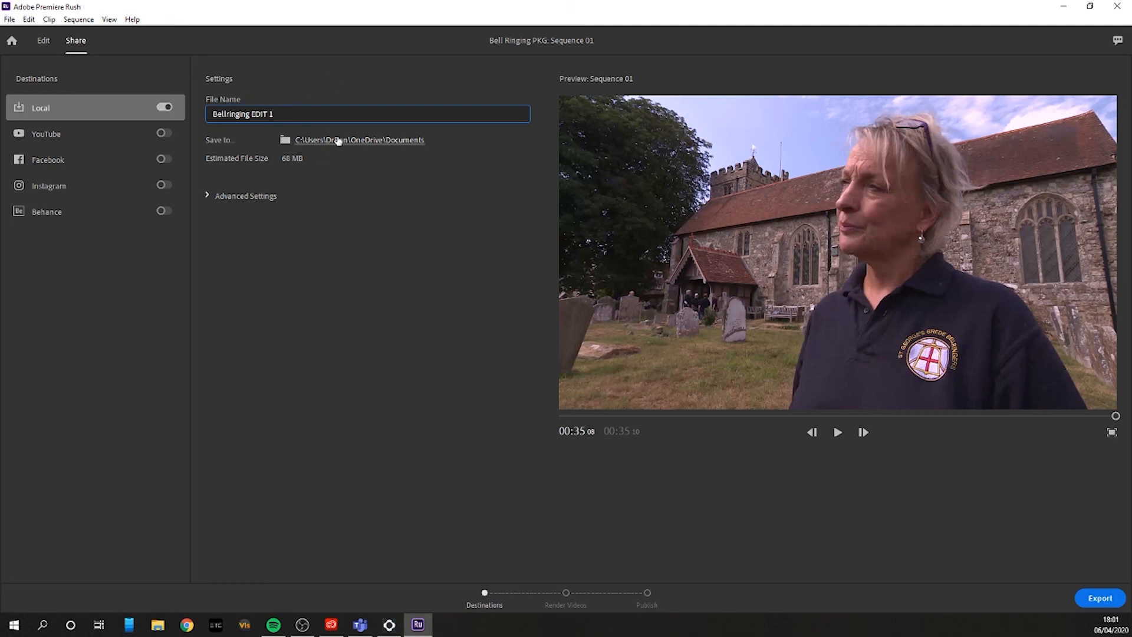
Step: Set the export's save location to the Desktop folder
left_click(406, 141)
scroll(47, 118, "up", 3)
left_click(50, 113)
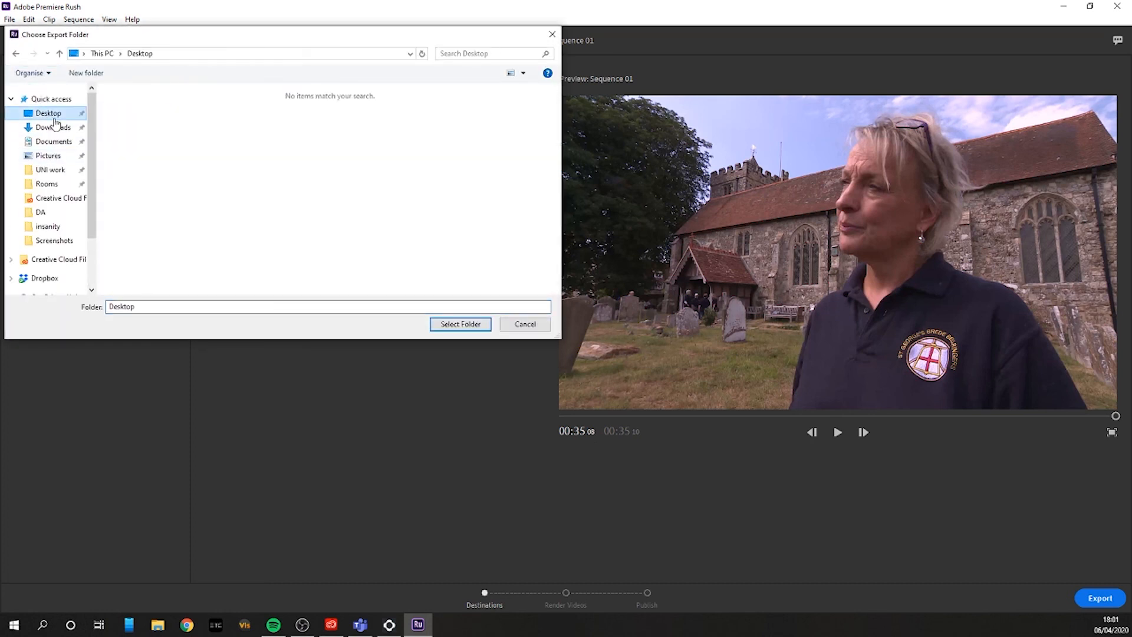
left_click(456, 323)
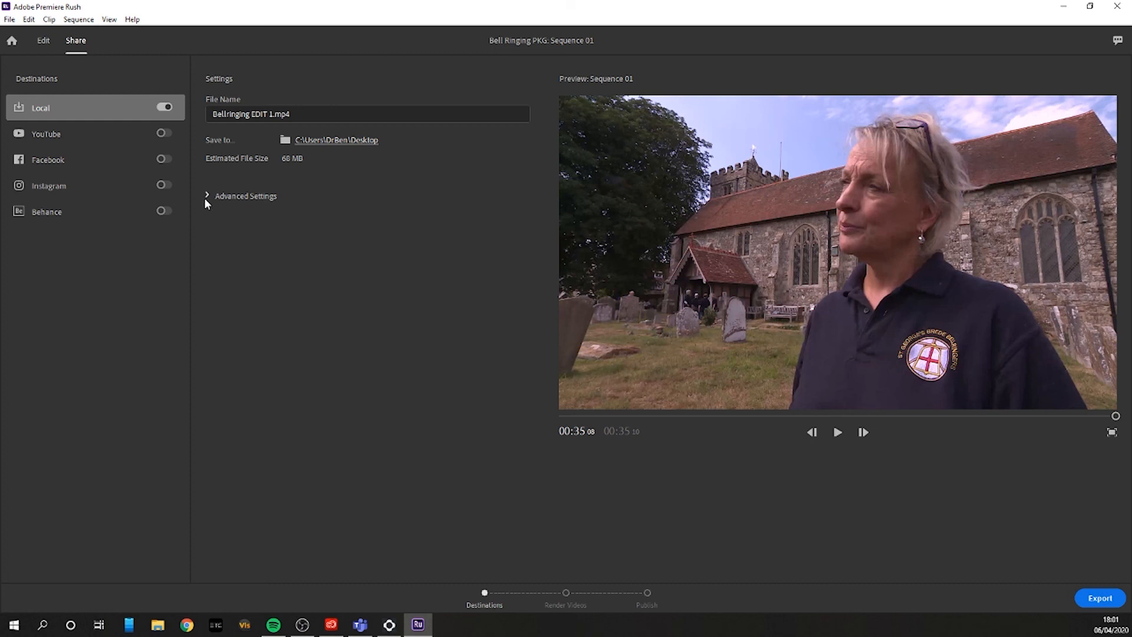
Step: Set the export preset to YouTube 1080p Full HD with frame rate Automatic (25) and stereo audio
left_click(209, 199)
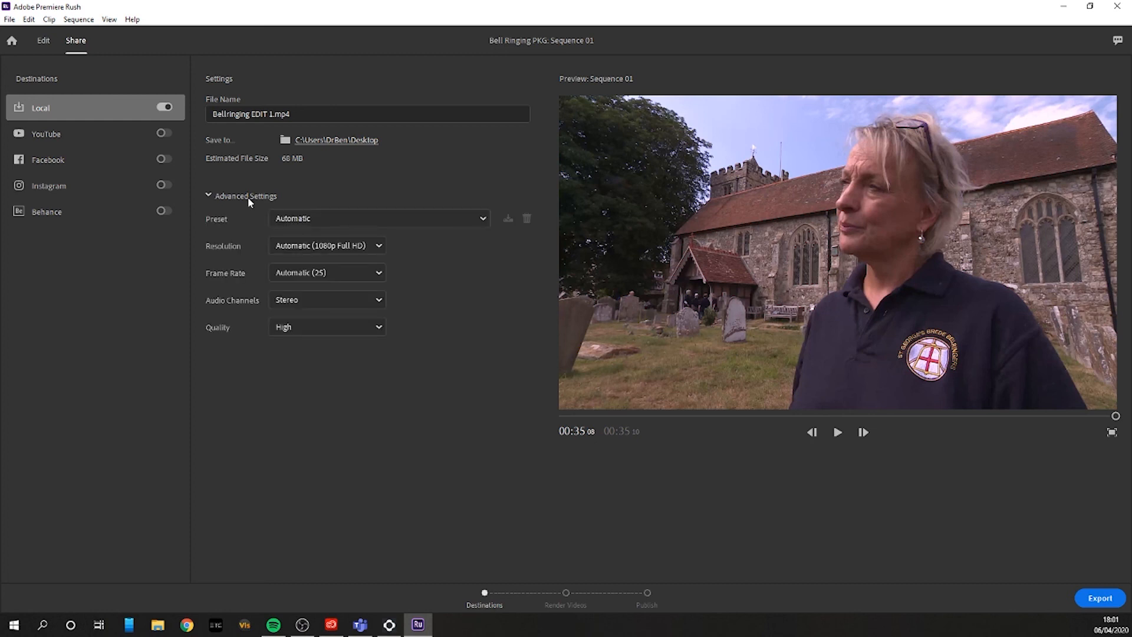
left_click(326, 212)
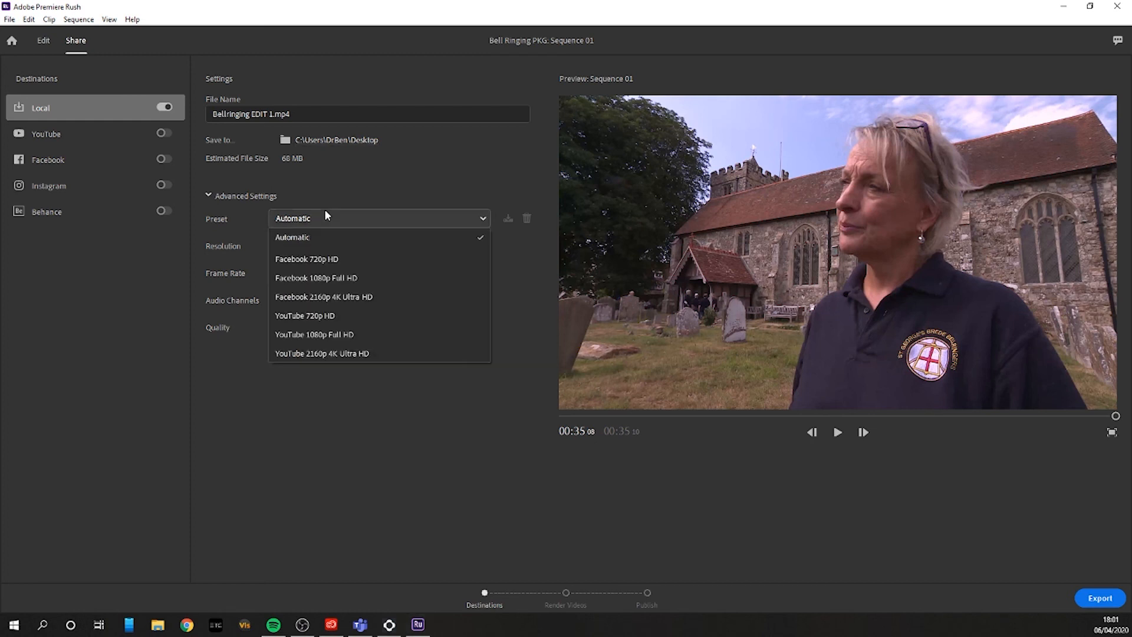
left_click(329, 337)
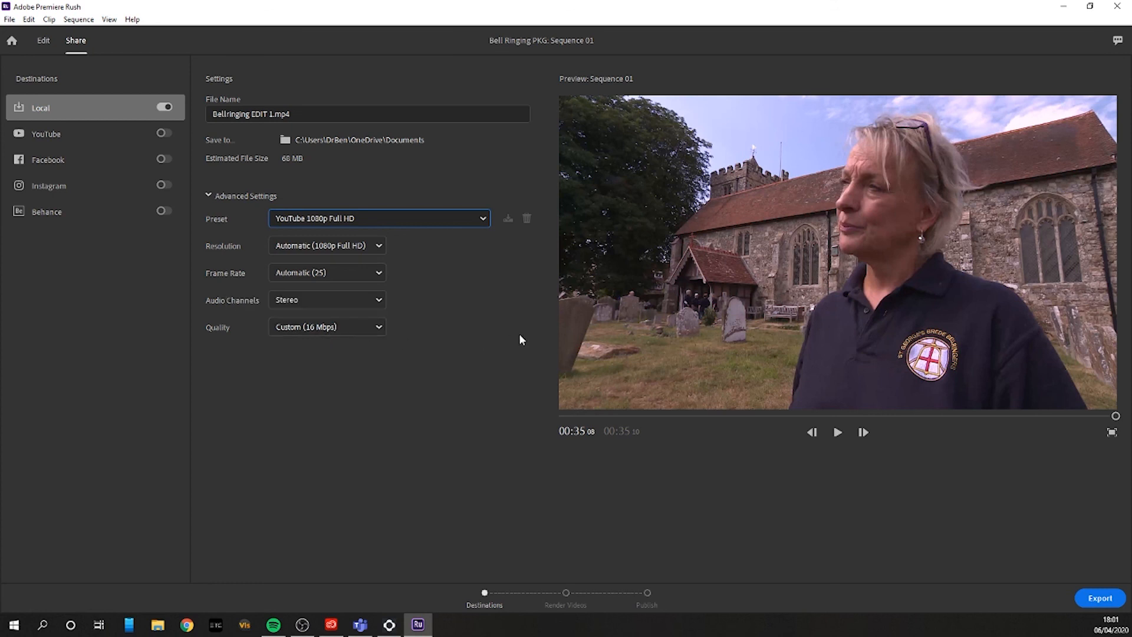
left_click(290, 274)
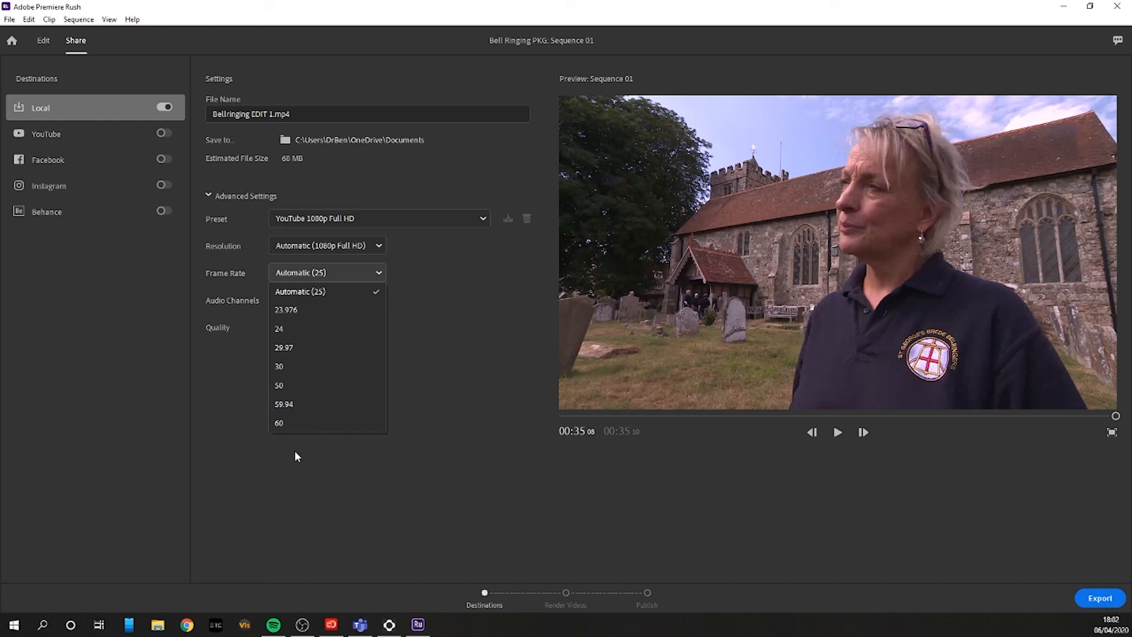
left_click(337, 291)
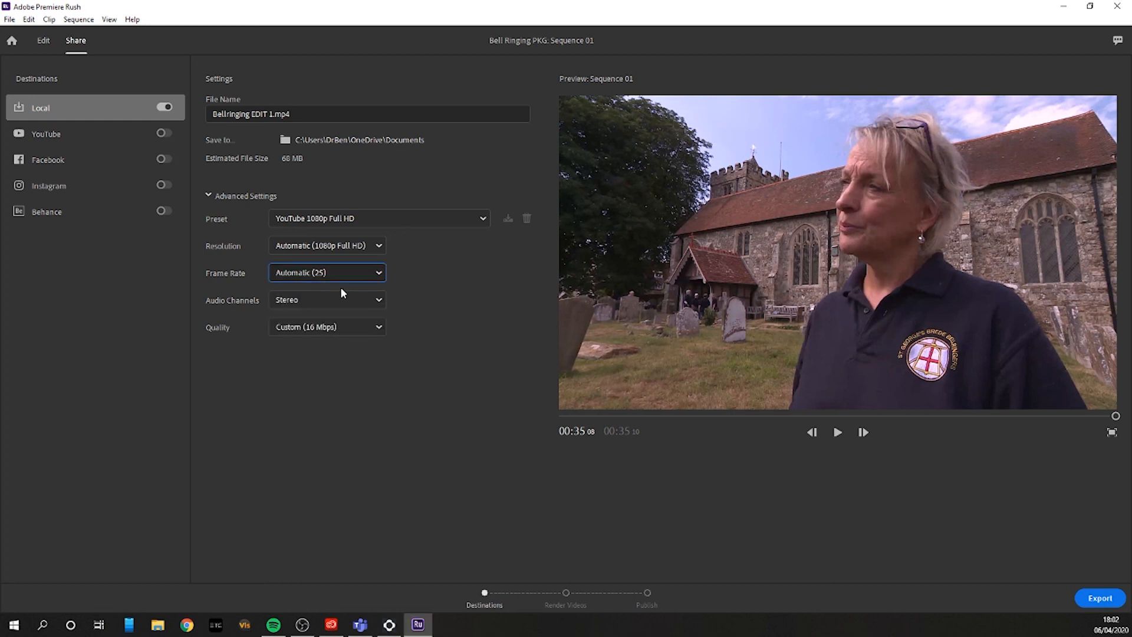
left_click(362, 299)
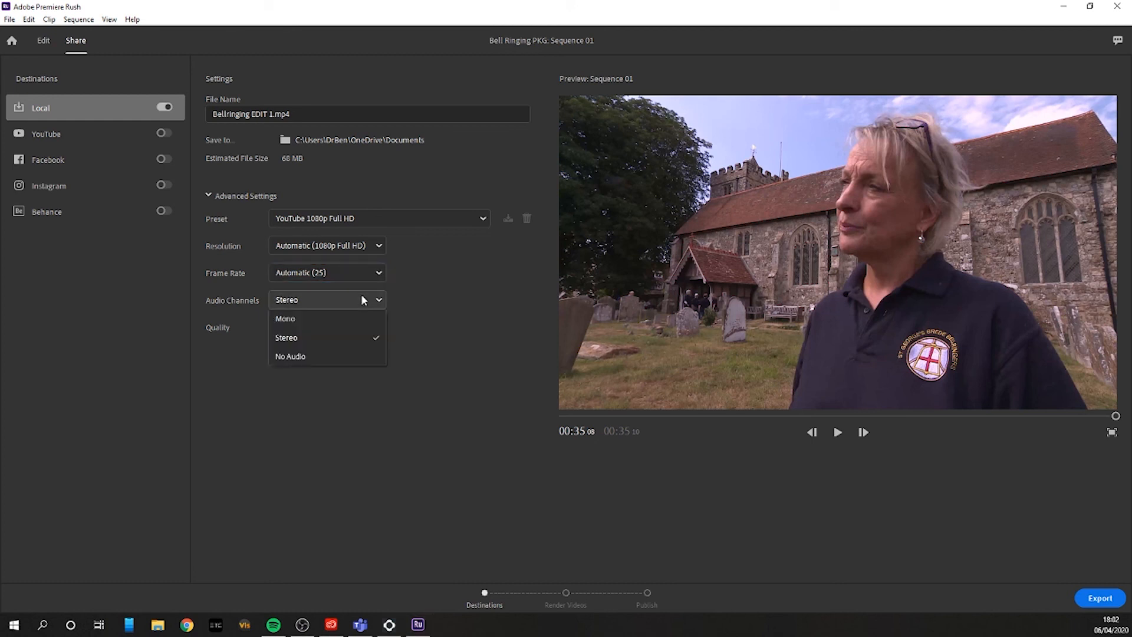
left_click(361, 299)
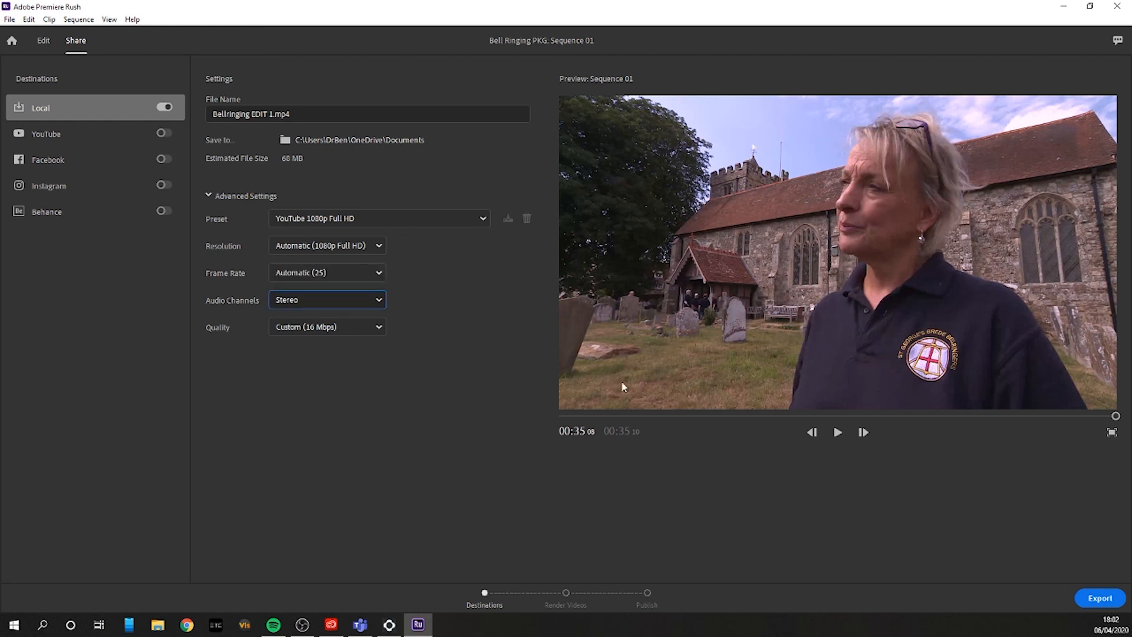
Step: Export the video locally and inspect the rendered Bellringing EDIT 1 file in its folder
left_click_drag(631, 416, 510, 453)
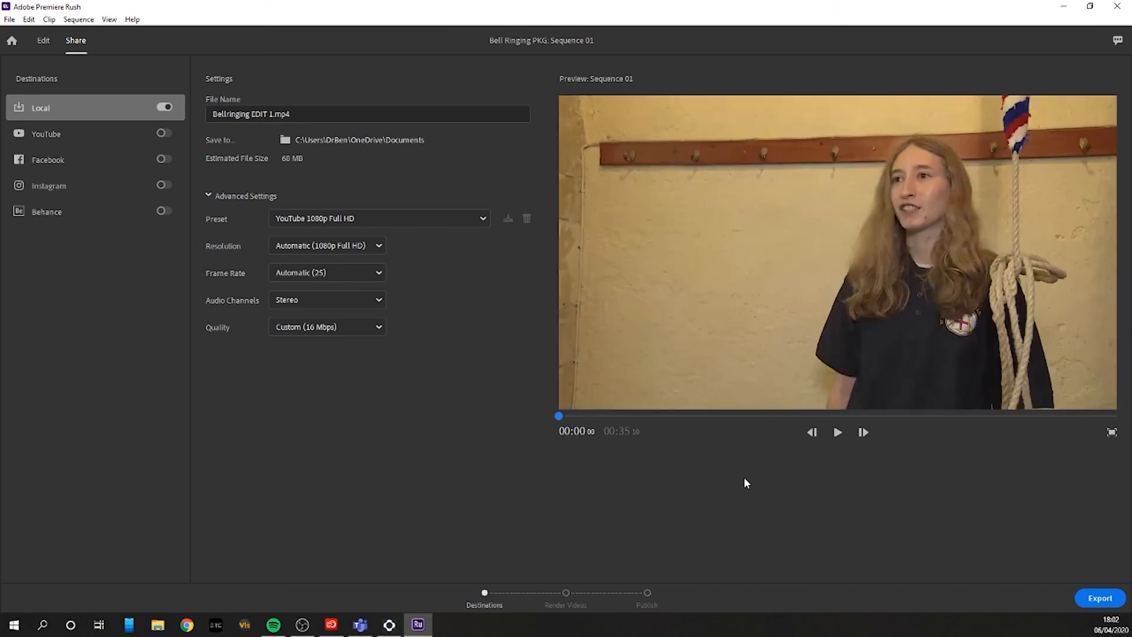
left_click(1084, 599)
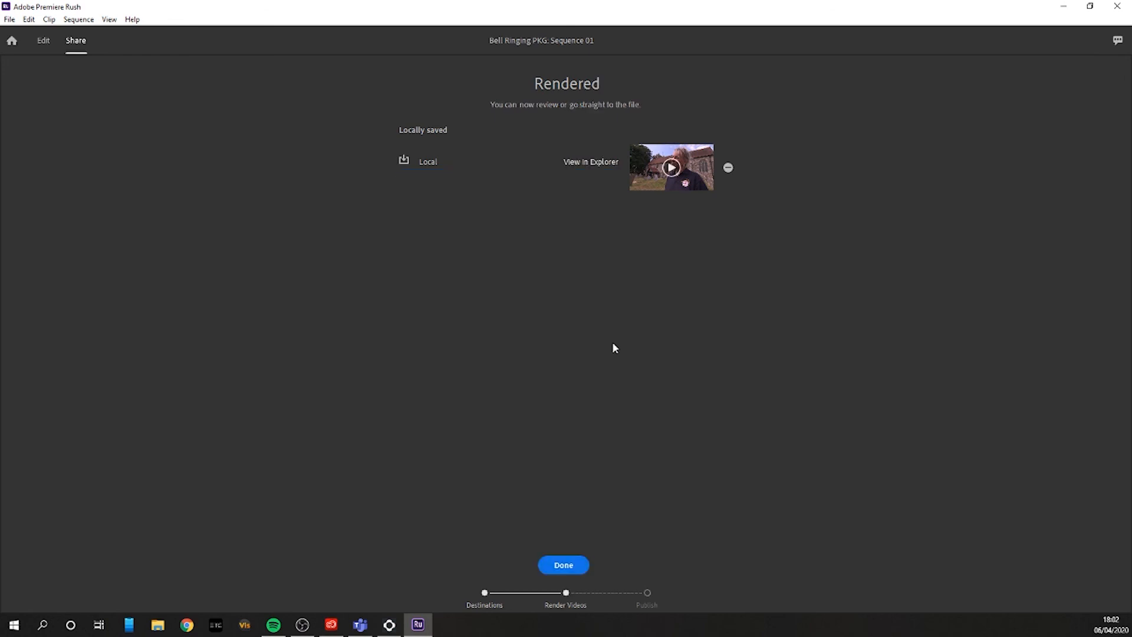
left_click(575, 168)
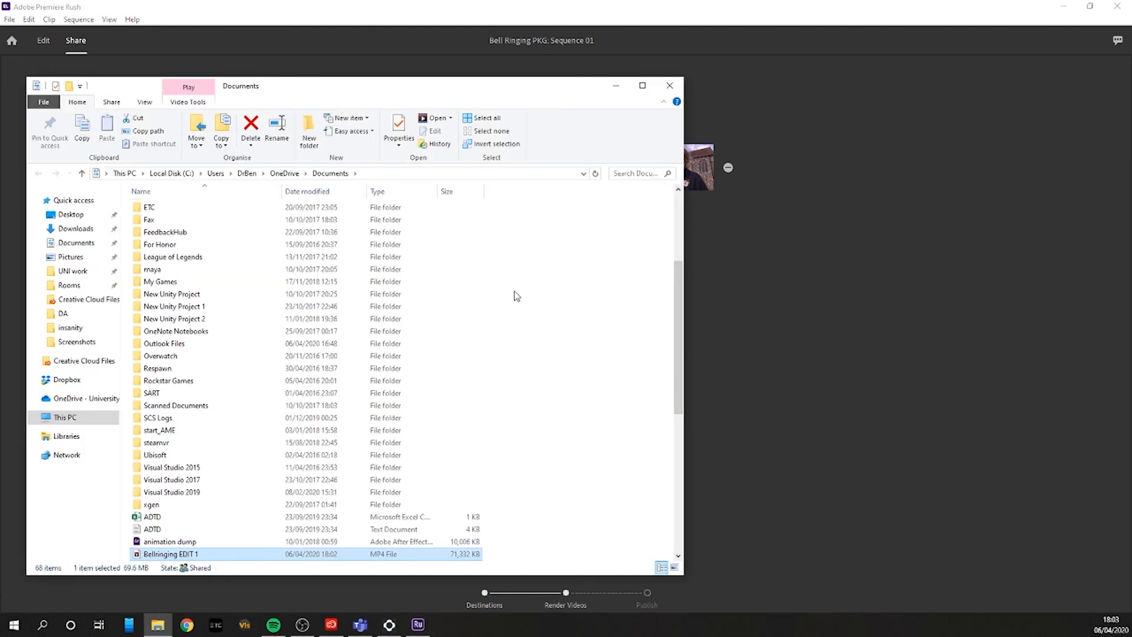
scroll(212, 554, "down", 2)
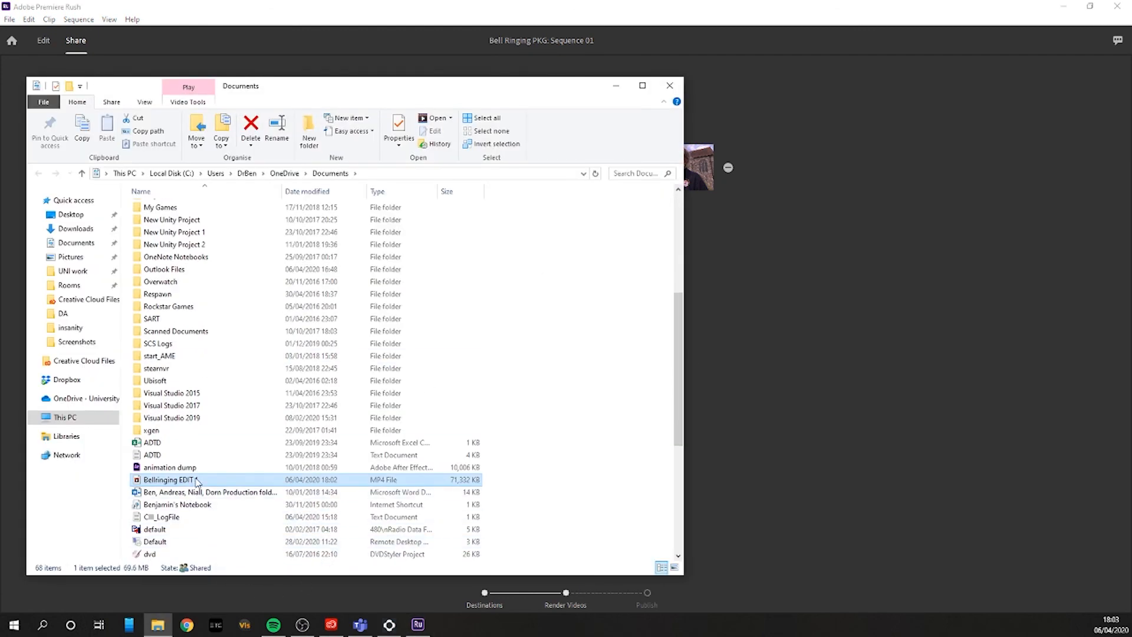
left_click(670, 86)
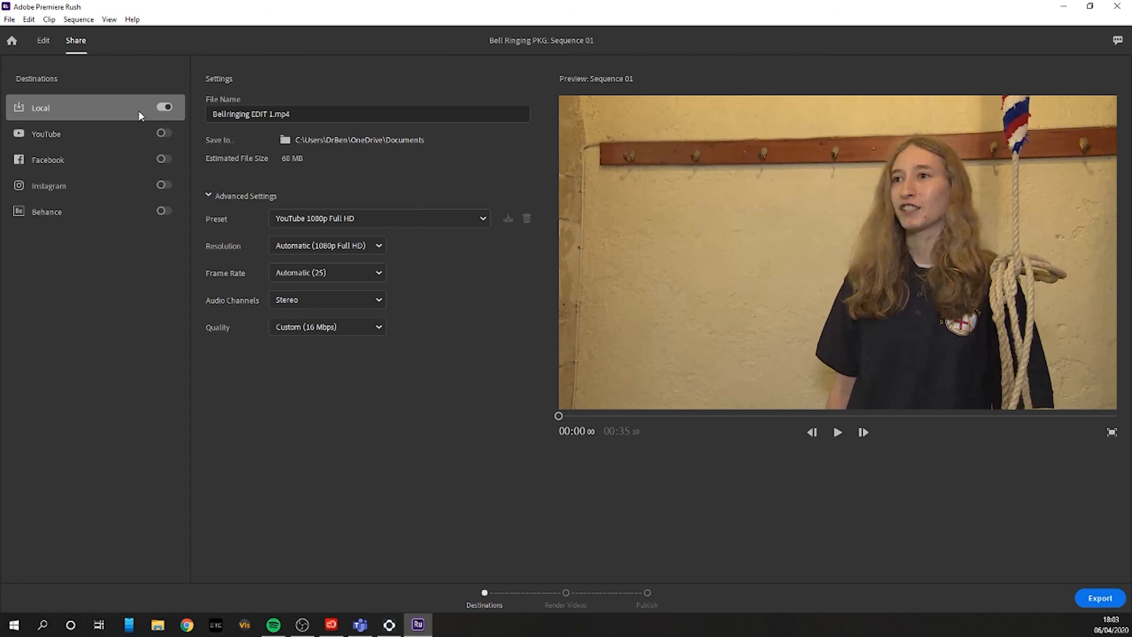
Step: Return to editing the sequence and swap the positions of the two lower-third titles on their track
left_click(46, 41)
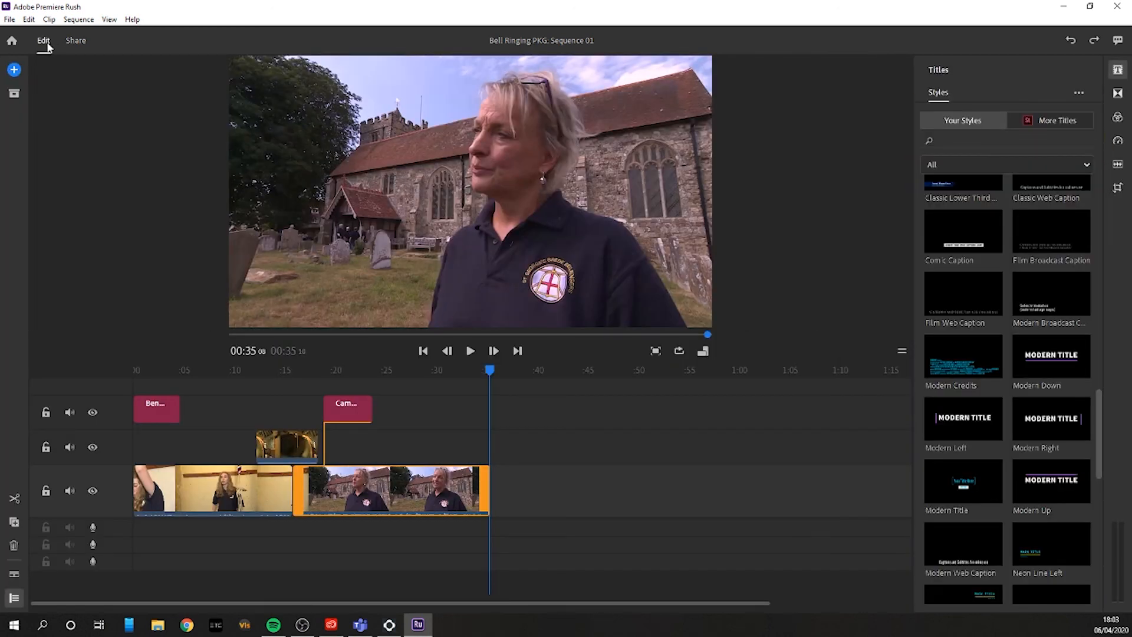
left_click_drag(153, 412, 449, 412)
left_click_drag(358, 417, 101, 406)
left_click_drag(341, 415, 167, 418)
left_click_drag(453, 416, 342, 415)
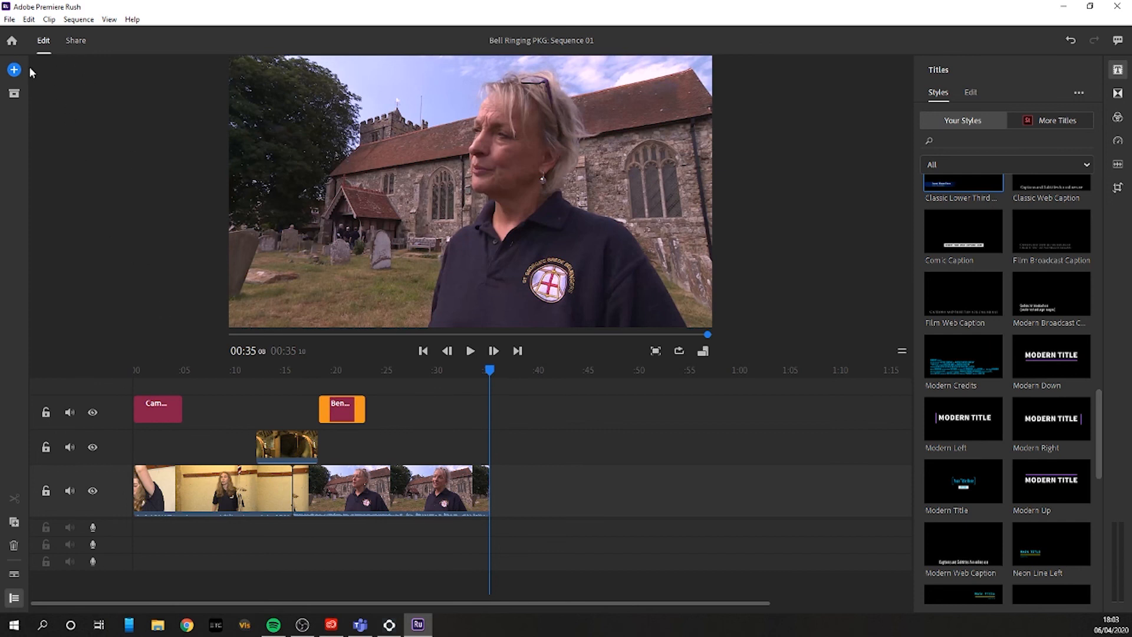
Step: Leave the sequence and return to the home screen
left_click(12, 42)
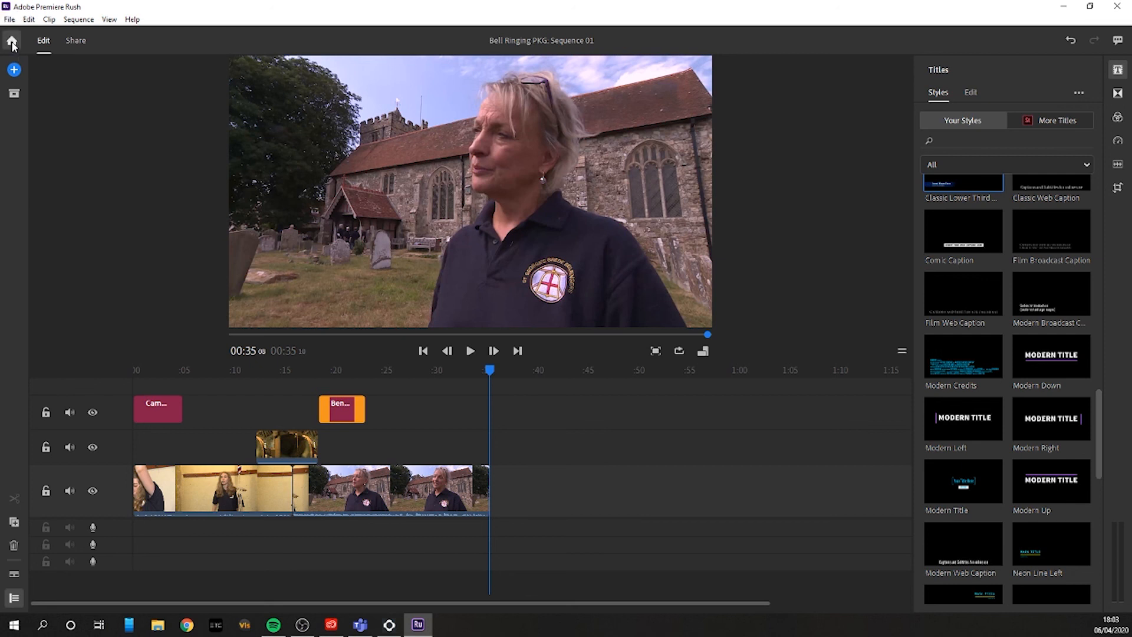